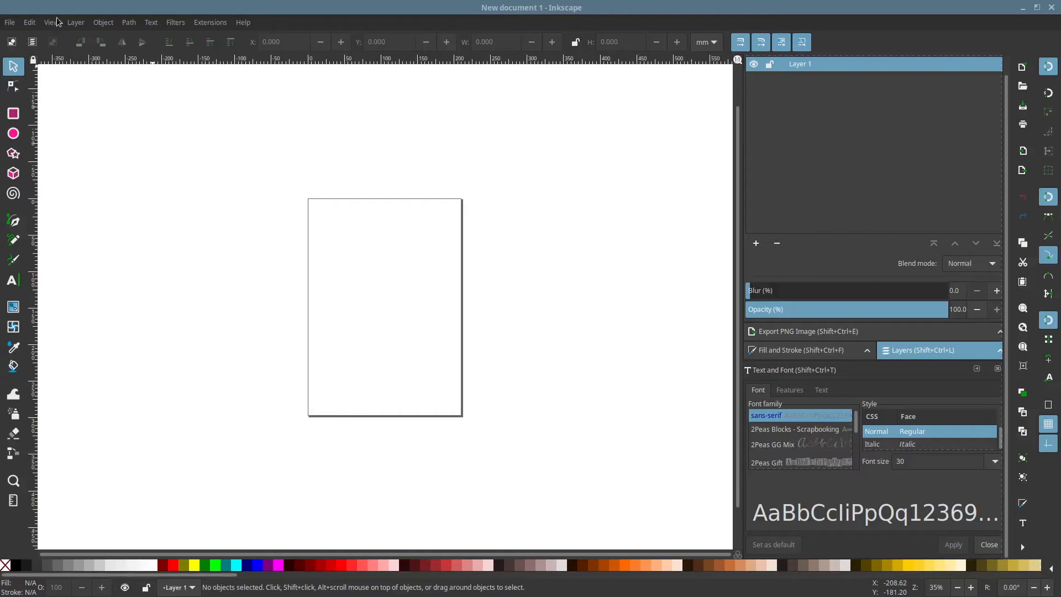
Step: Make the page landscape with no page border and pixel document units
left_click(30, 22)
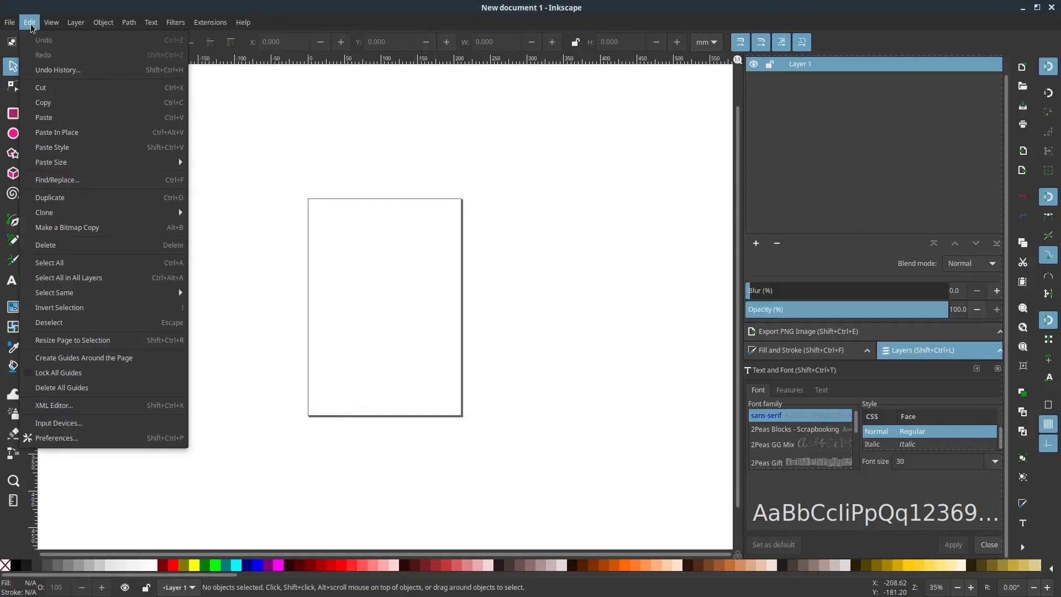
left_click(50, 277)
left_click(9, 22)
left_click(56, 240)
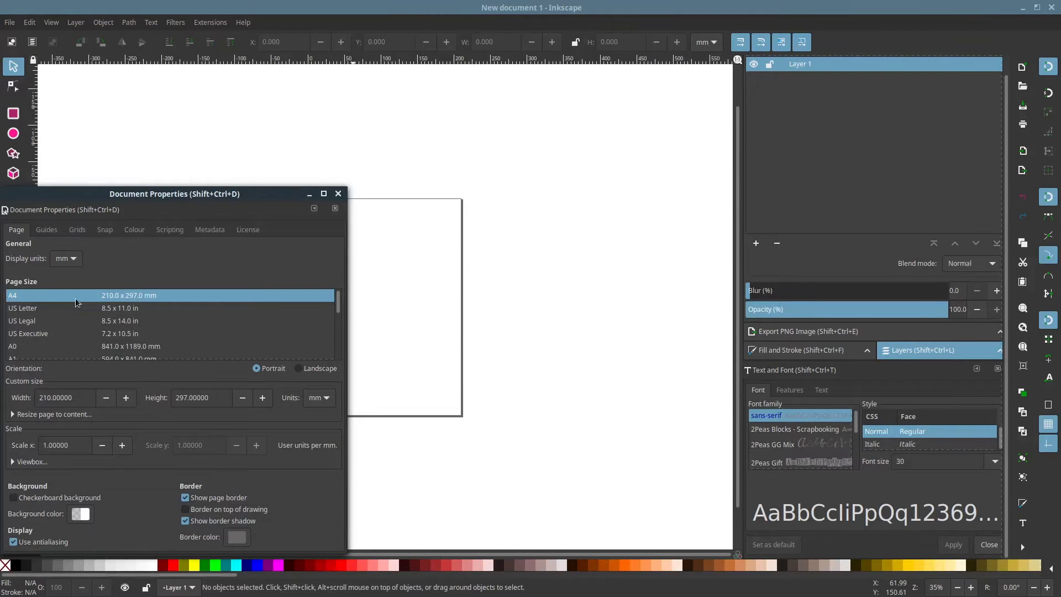
left_click(300, 368)
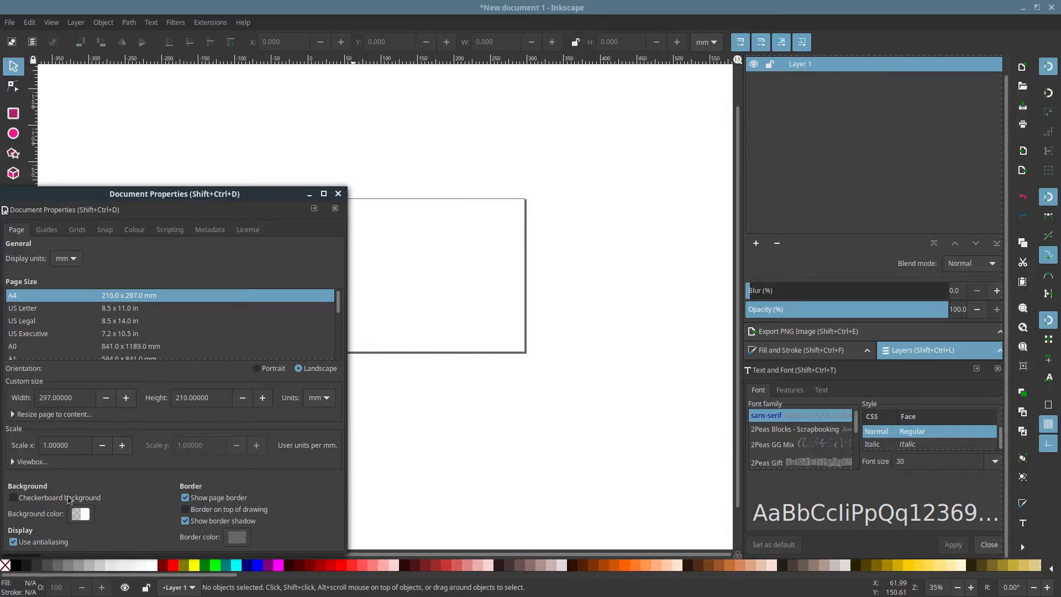
left_click(186, 498)
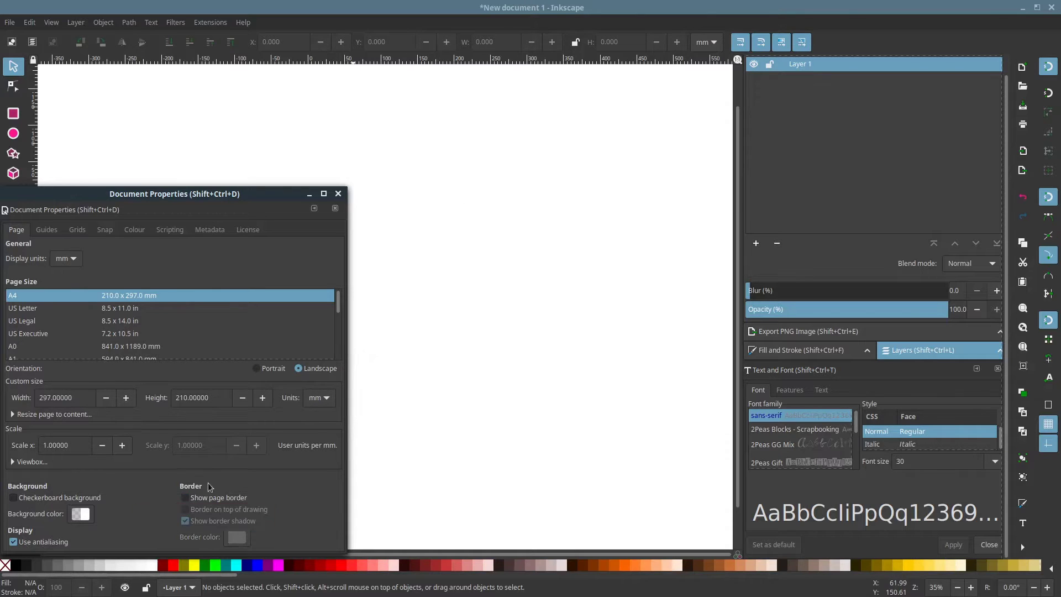
left_click(318, 398)
left_click(317, 418)
left_click(338, 193)
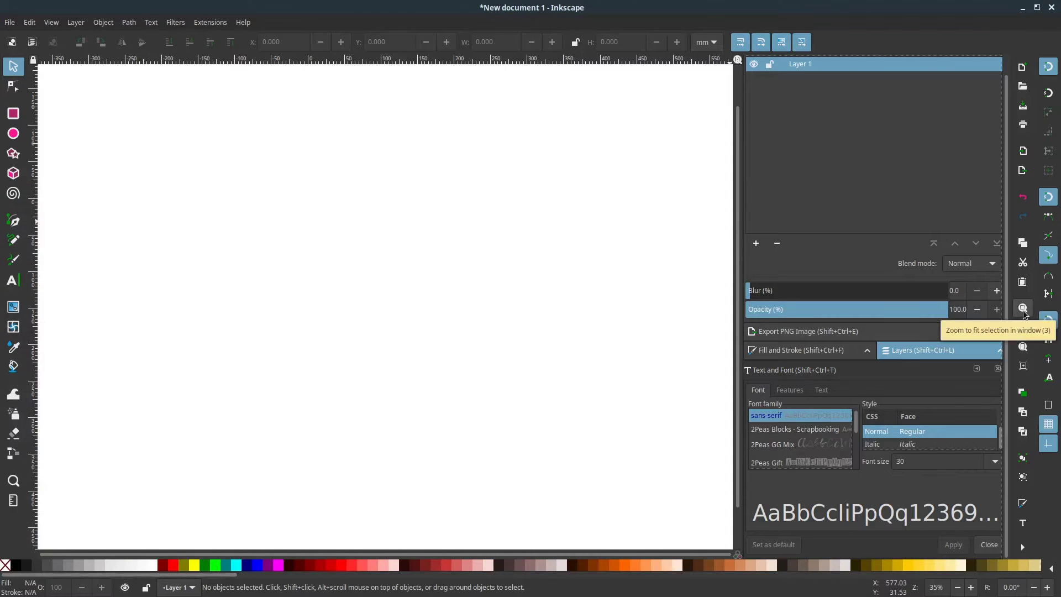
Step: Zoom the view to 1:1 and switch to the Default interface layout
left_click(52, 22)
mouse_move(64, 40)
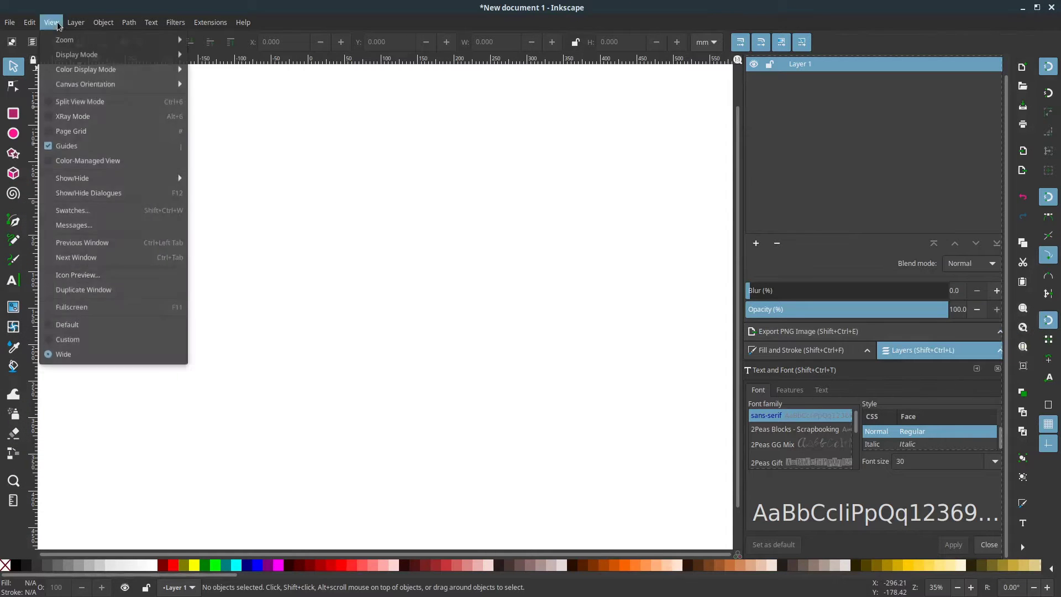
left_click(226, 73)
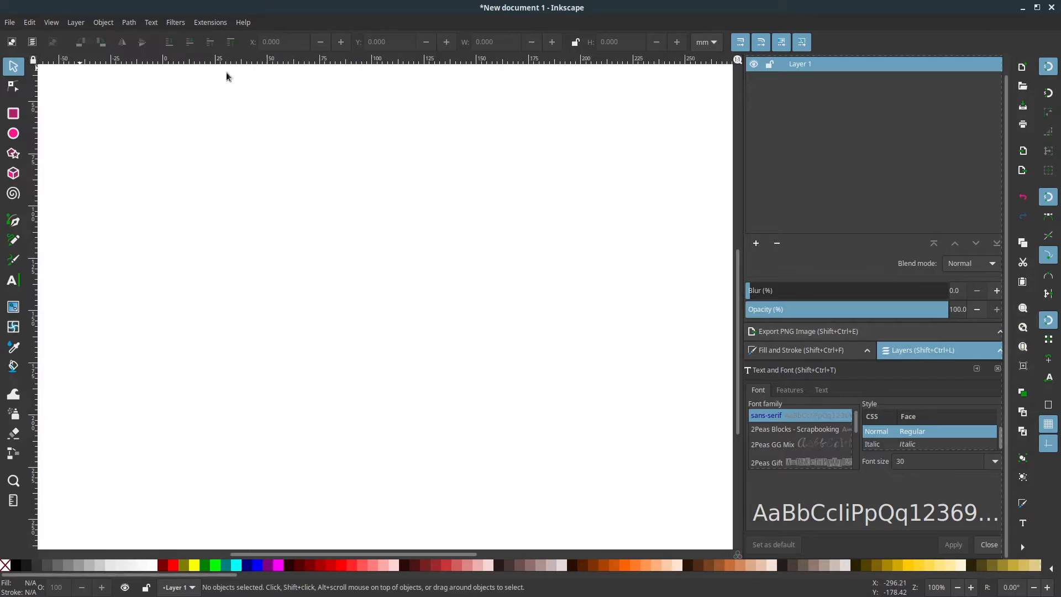
left_click(53, 23)
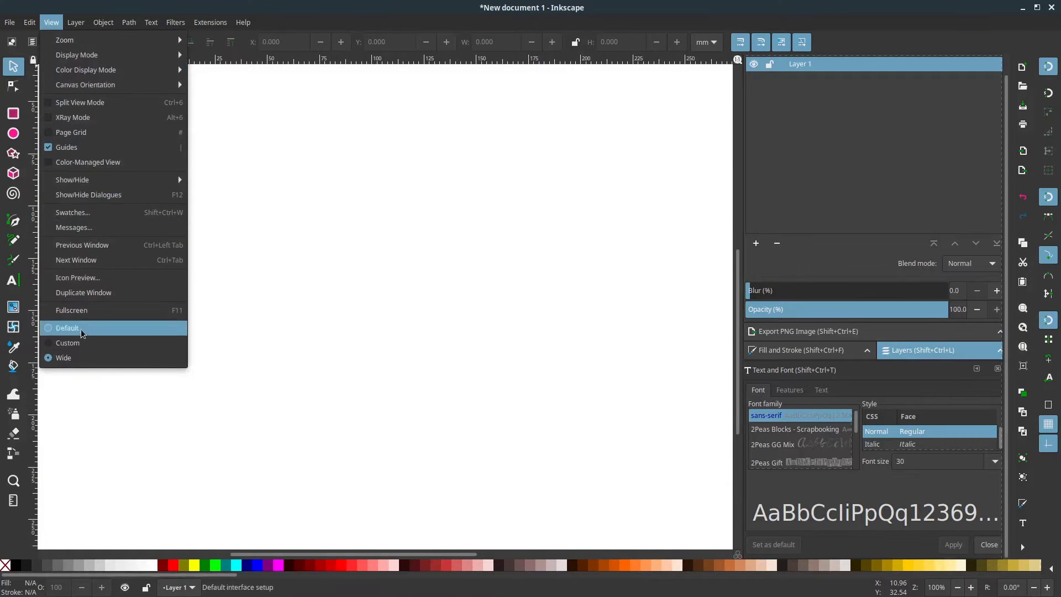
left_click(70, 344)
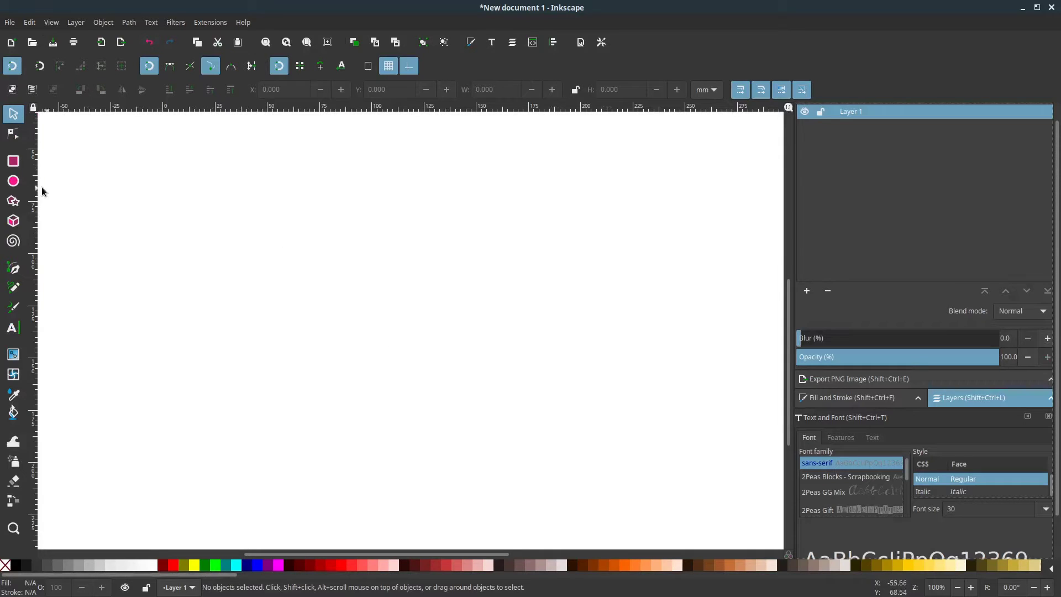
Step: Draw a circle of about 48.8 mm radius near the page centre at 51% opacity
left_click(14, 181)
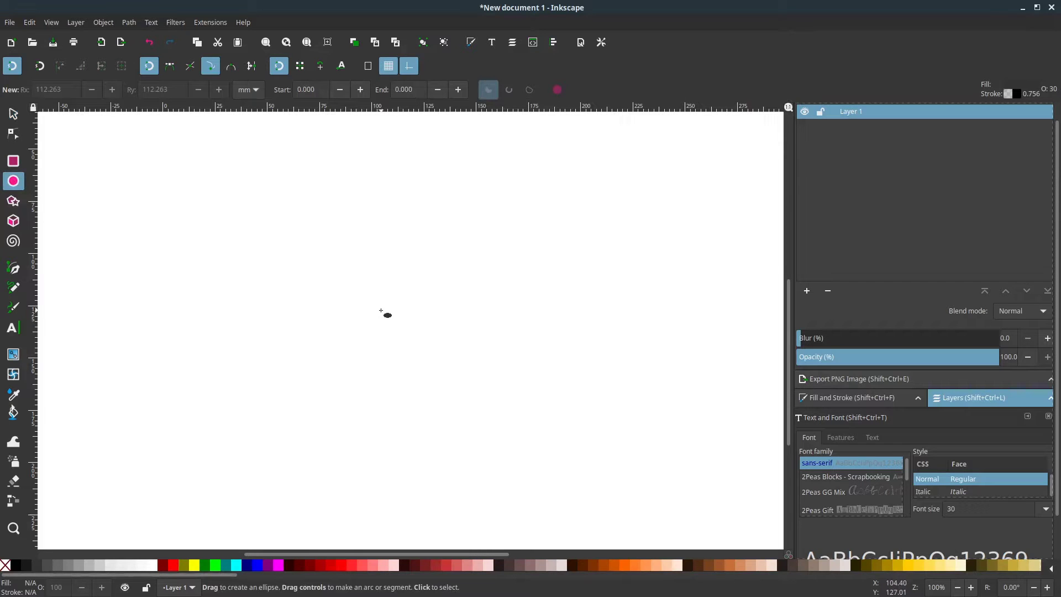
left_click_drag(381, 312, 483, 416)
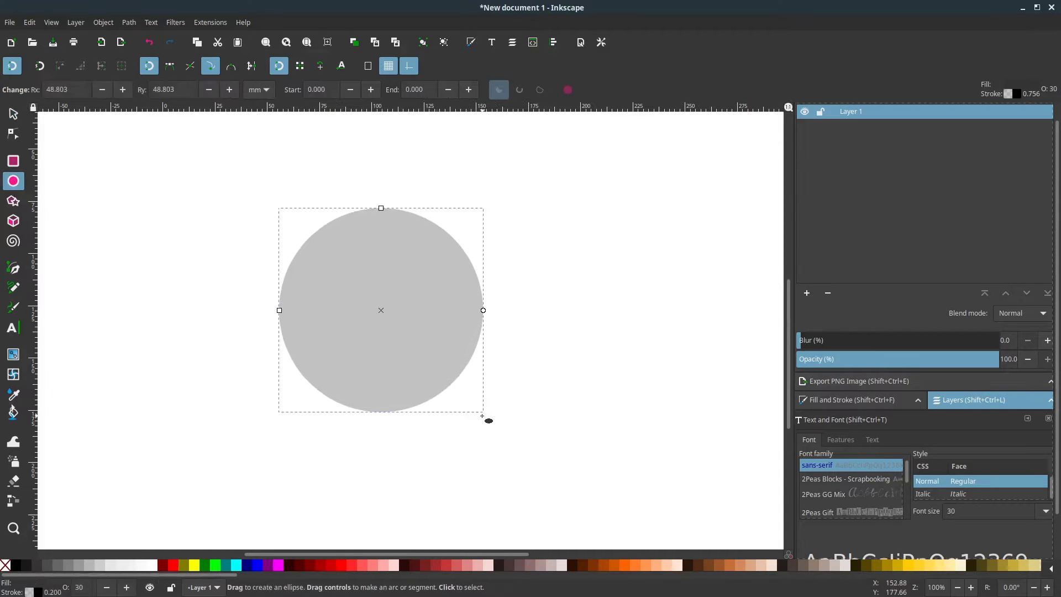
left_click(898, 401)
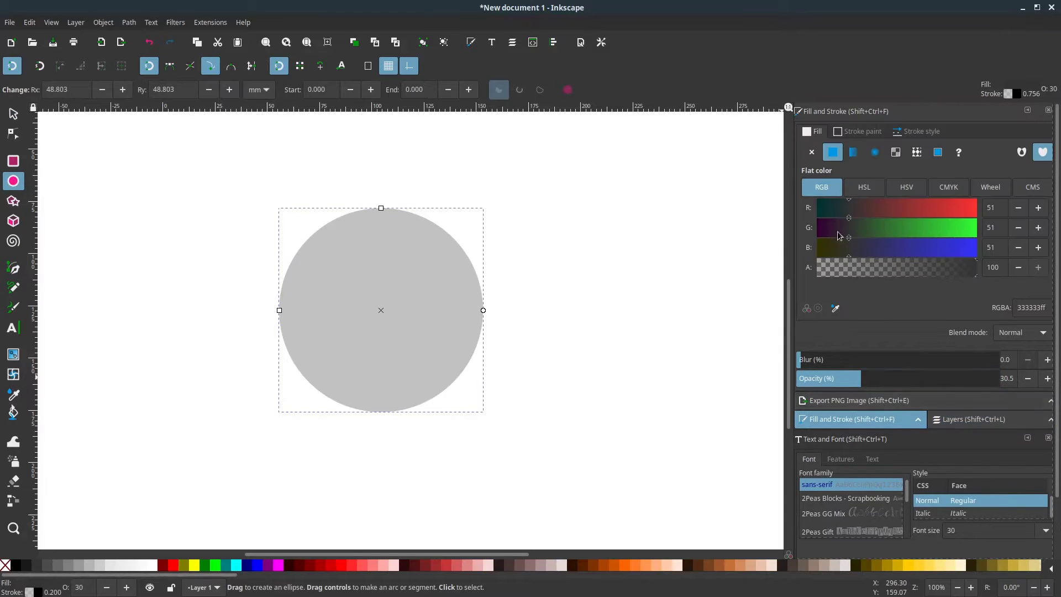
left_click(851, 380)
left_click_drag(858, 383, 1055, 381)
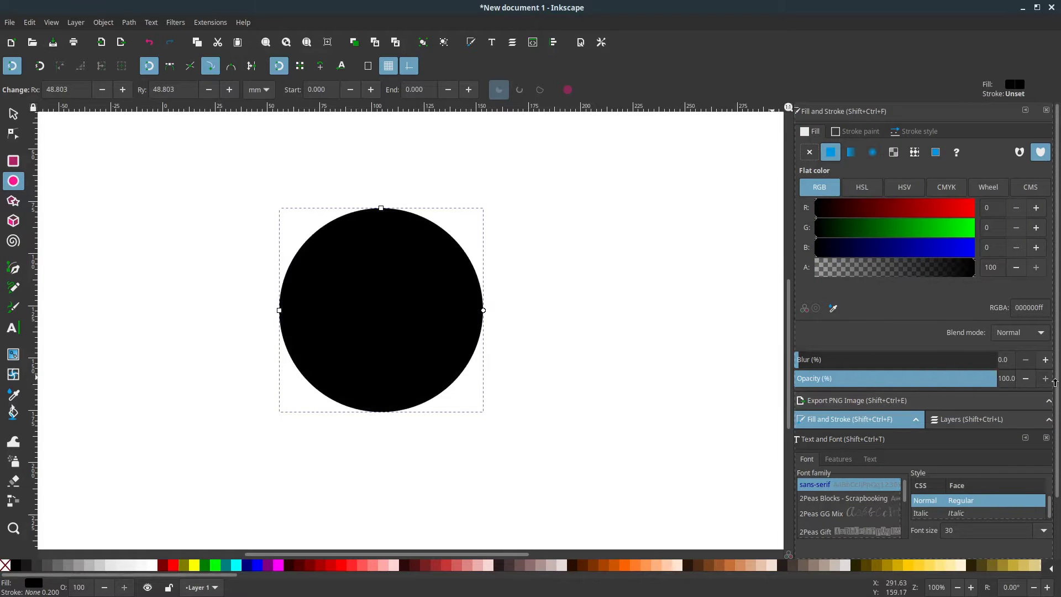
left_click_drag(982, 381, 900, 381)
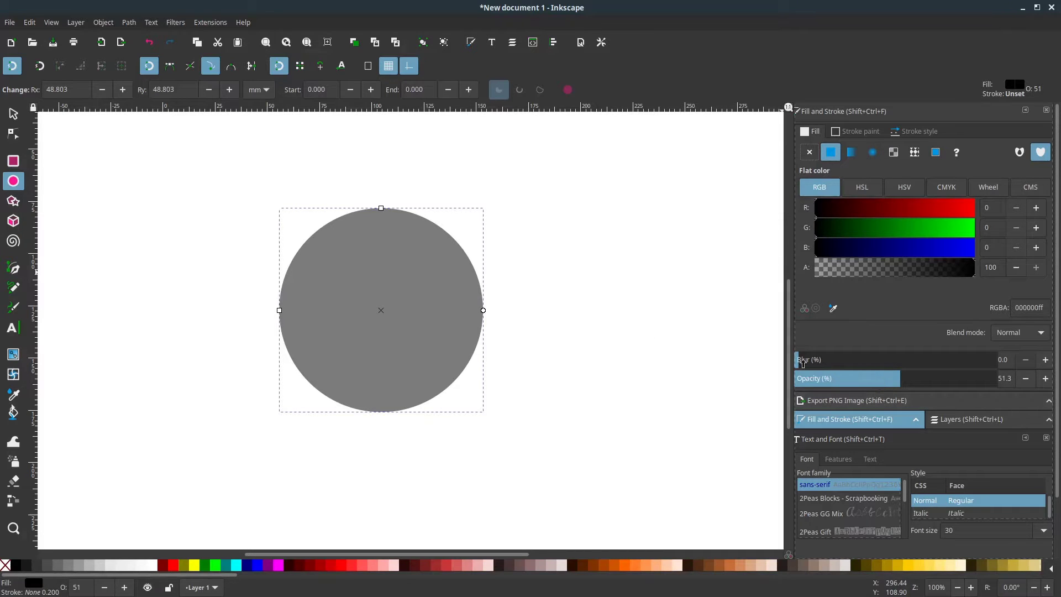
Step: Draw a six-corner polygon (hexagon) to the left of the circle
left_click(13, 200)
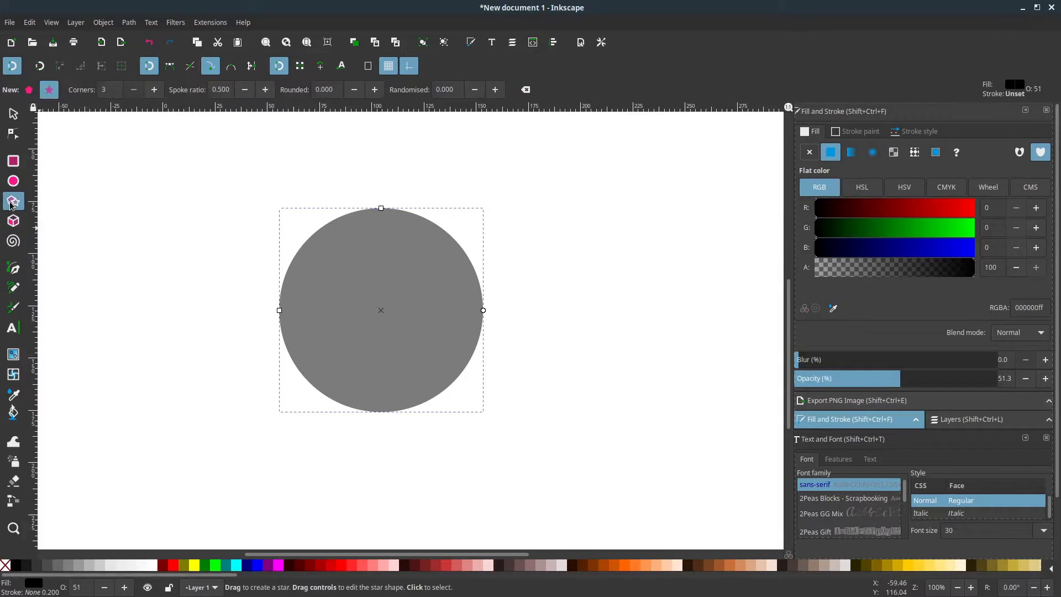
left_click(29, 90)
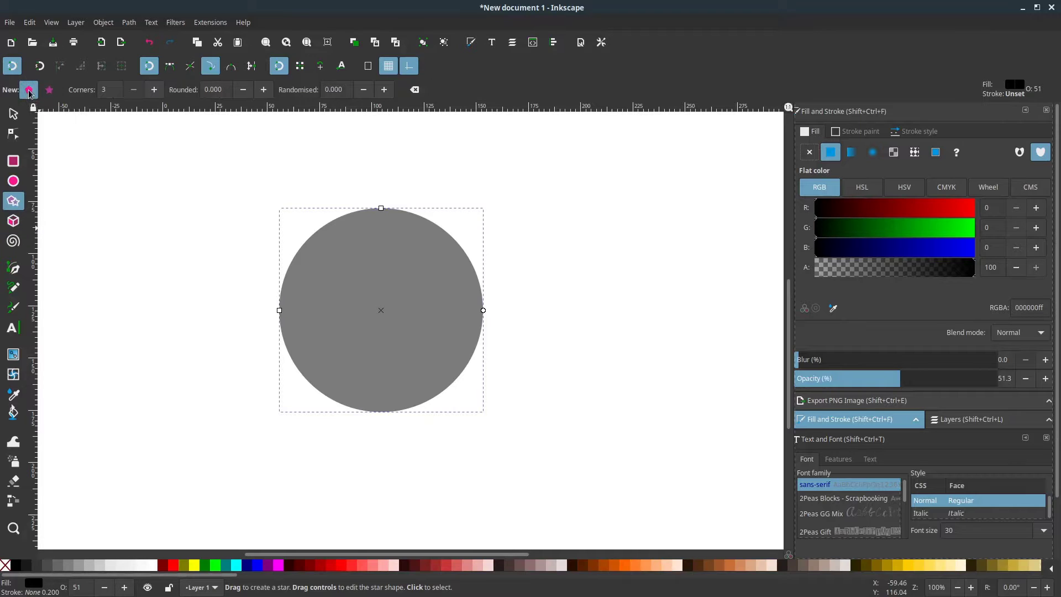
left_click(154, 90)
left_click(154, 91)
mouse_move(176, 299)
left_mouse_down()
mouse_move(220, 366)
mouse_move(213, 362)
left_mouse_up()
Step: Move and shrink the hexagon onto the circle, then centre it on both axes
key("s")
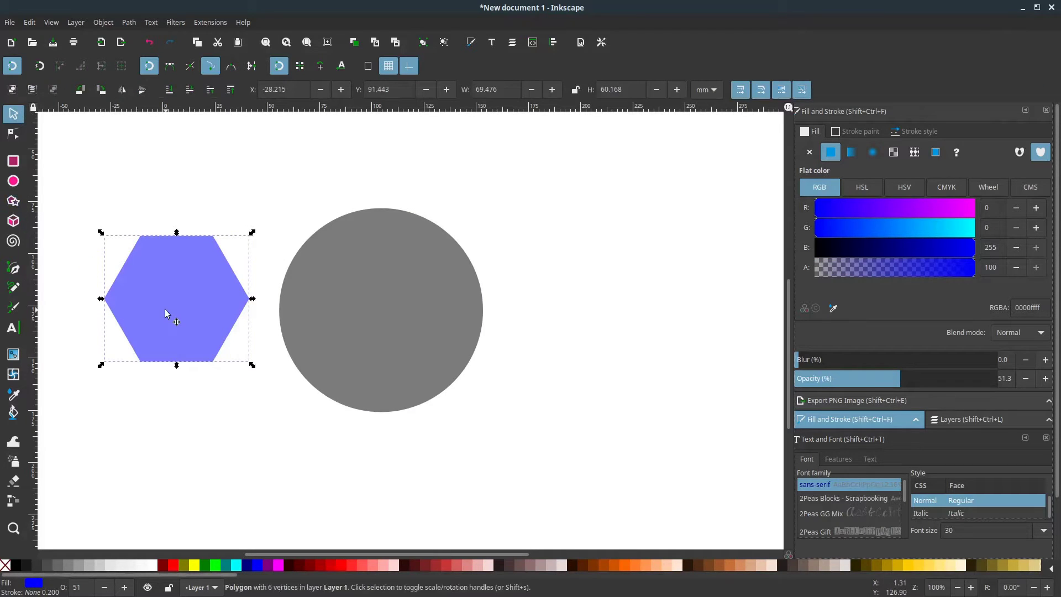
key("Escape")
left_click_drag(166, 304, 386, 319)
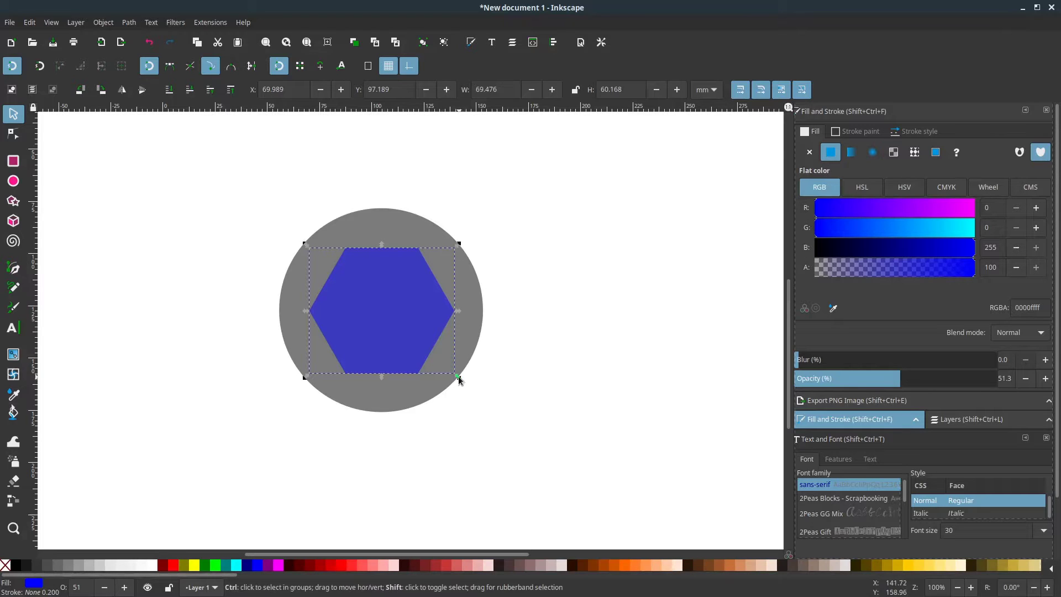
left_click_drag(459, 379, 437, 361)
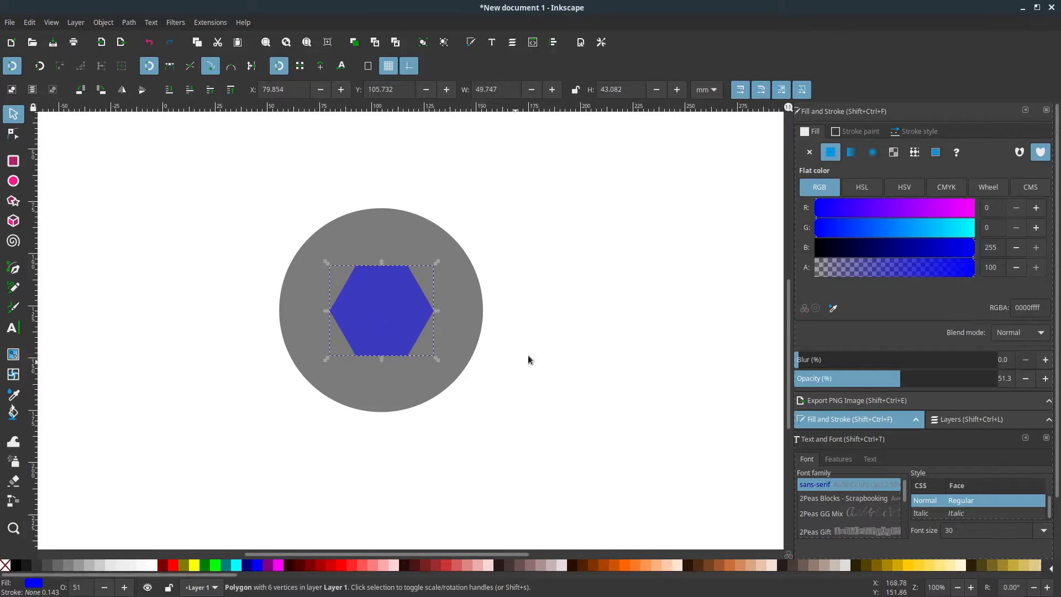
left_click(469, 299, "shift")
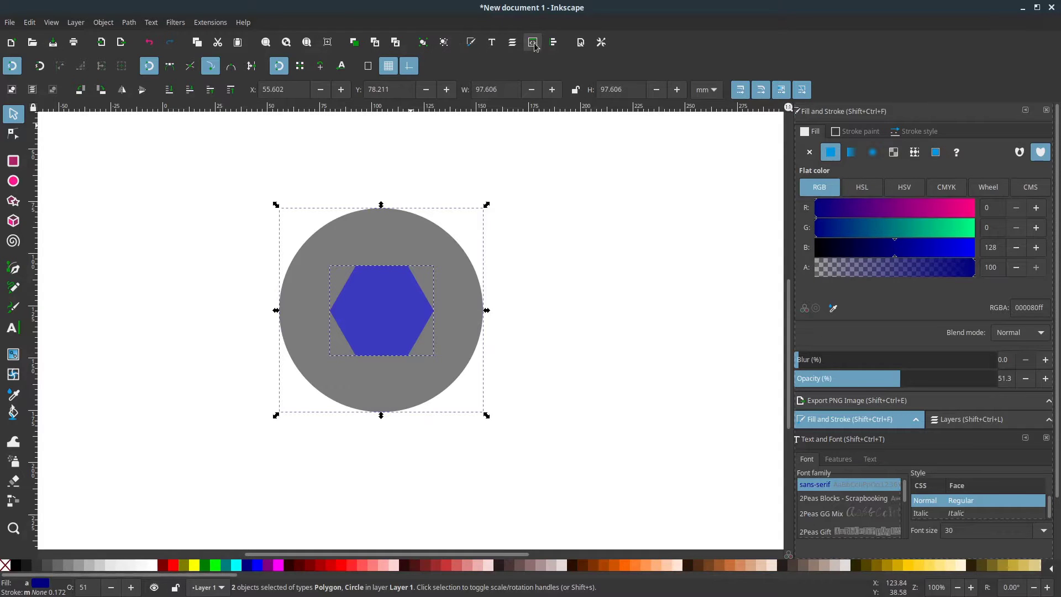
left_click(554, 42)
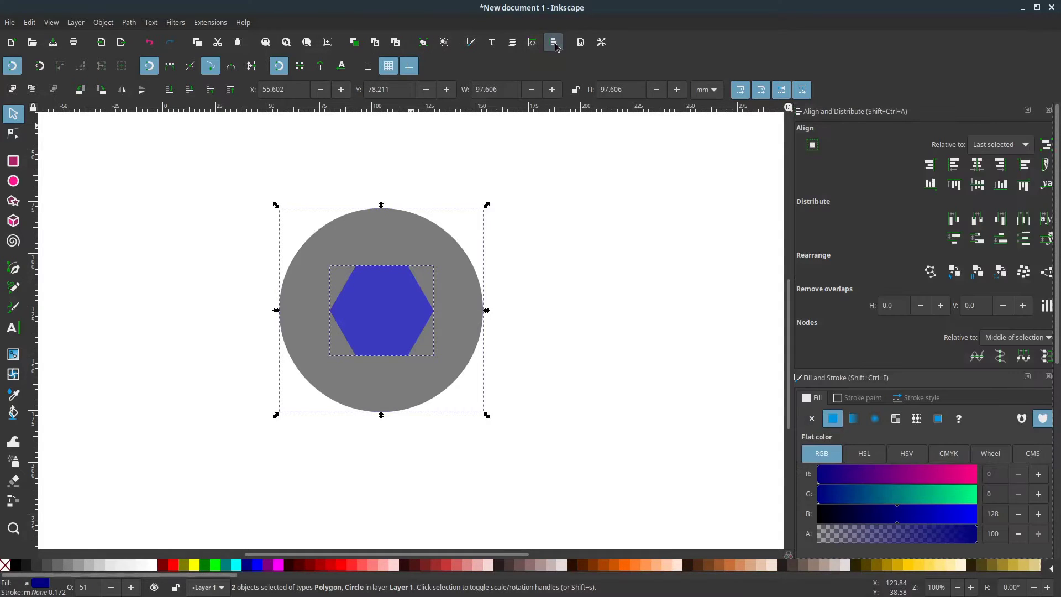
left_click(978, 165)
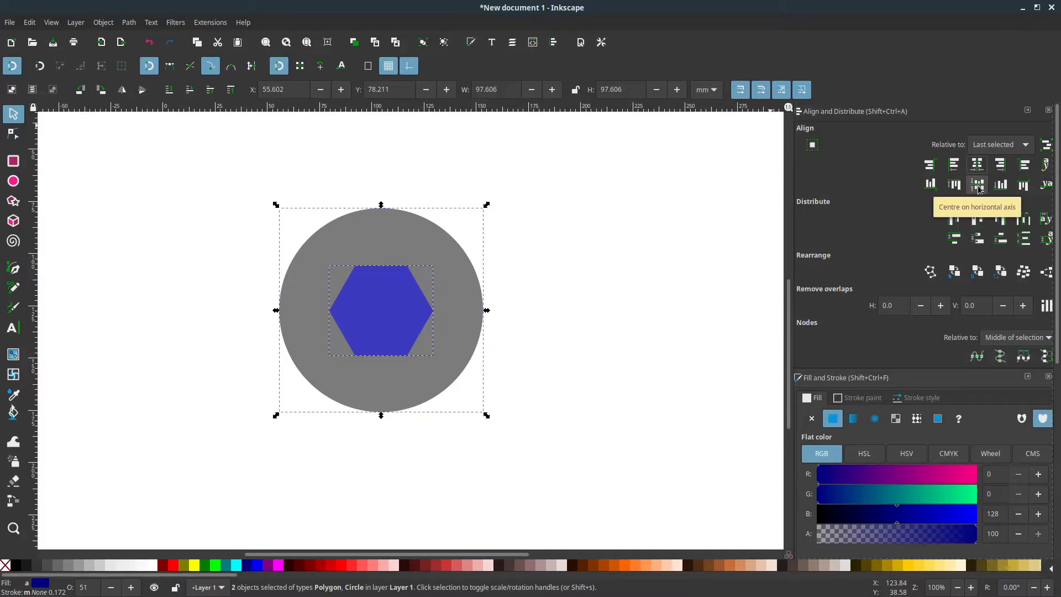
left_click(979, 188)
Step: Draw a closed slanted blade outline from the hexagon's bottom-left corner with the pen
left_click(169, 313)
left_click(16, 269)
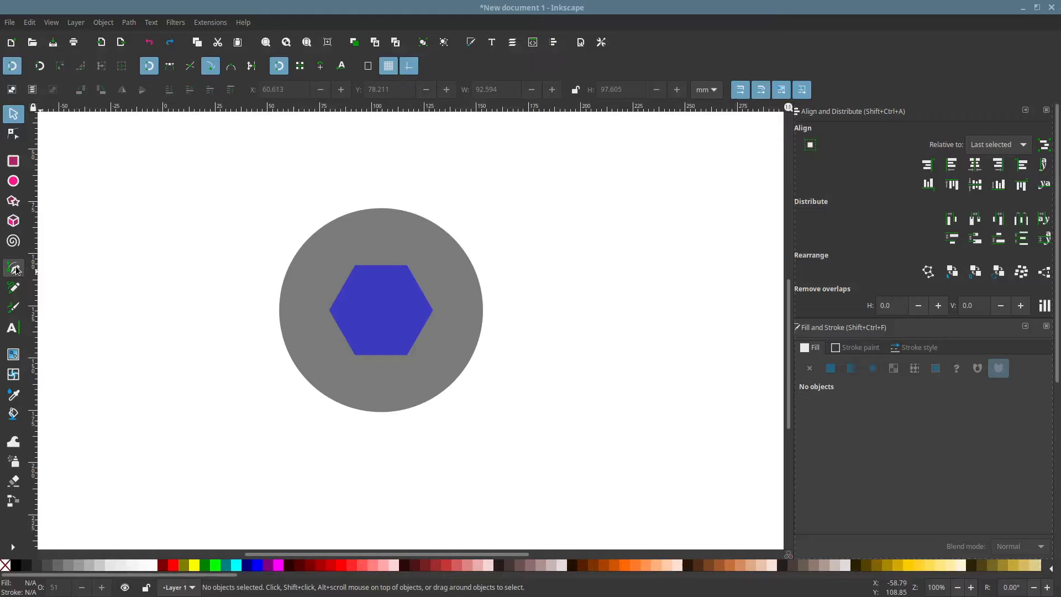
left_click(355, 353)
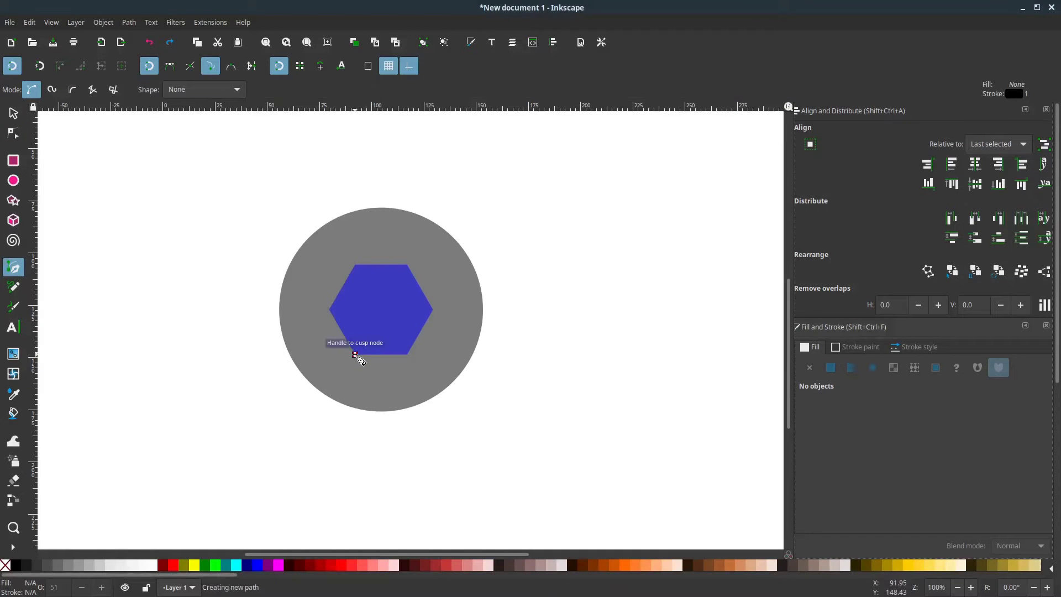
left_click(282, 228)
left_click(237, 273)
left_click(281, 380)
left_click(361, 442)
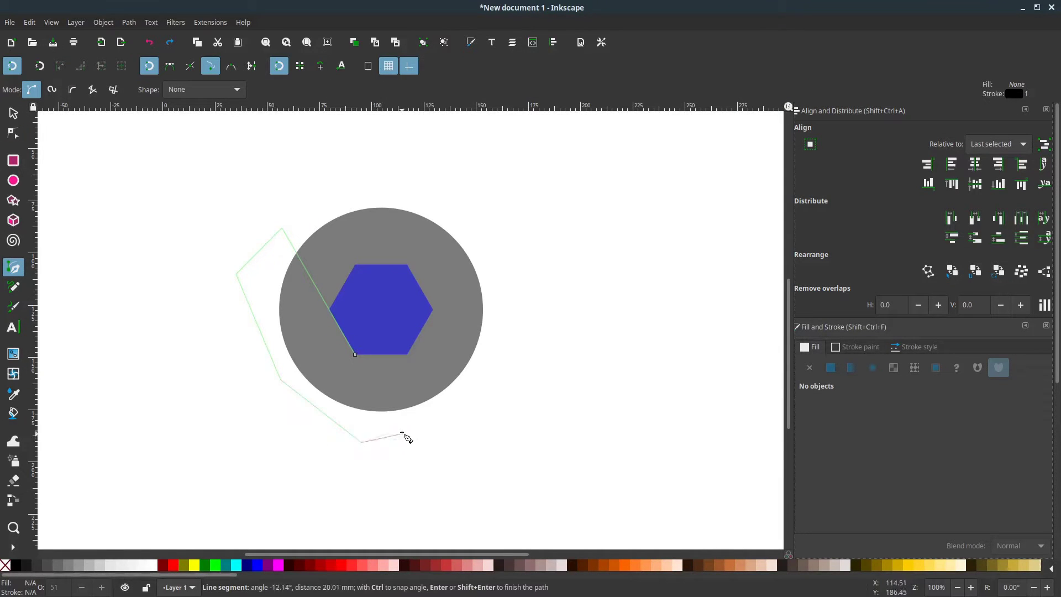
left_click(402, 431)
left_click(354, 354)
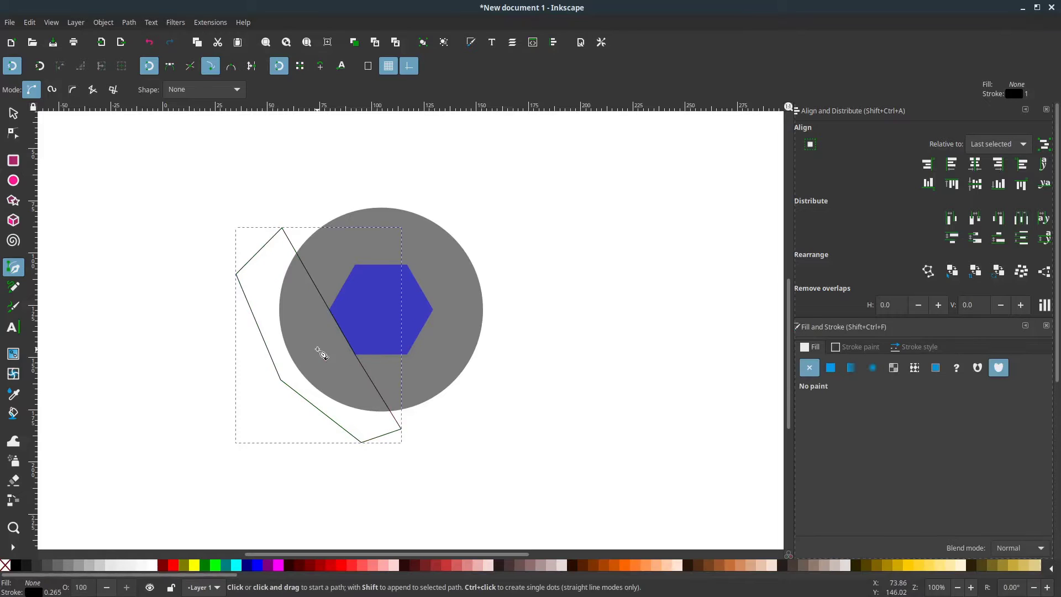
Step: Fill the blade green with no stroke and lower its opacity to about 49%
right_click(215, 565)
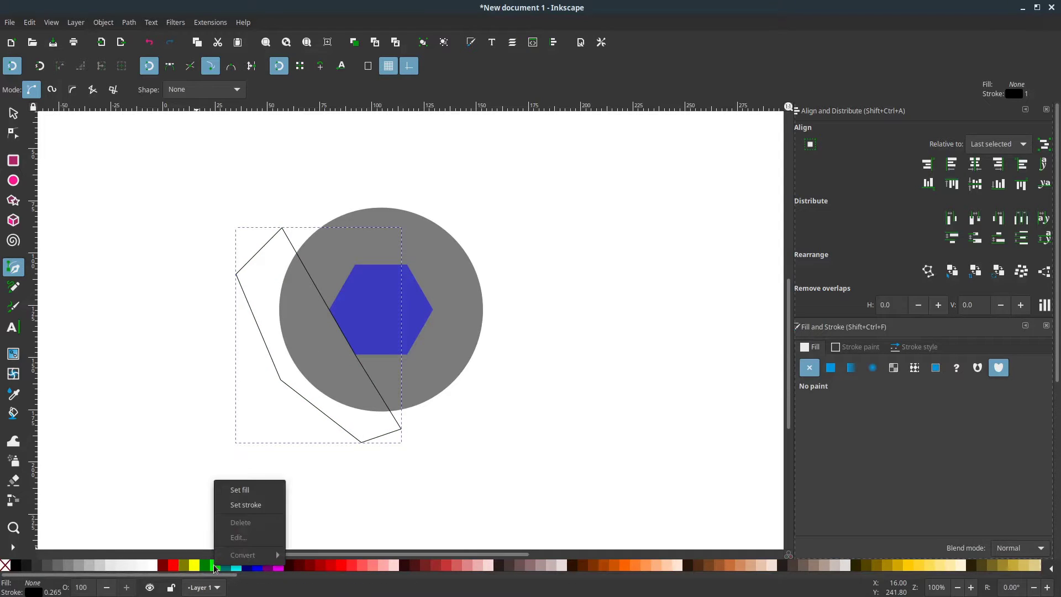
left_click(252, 496)
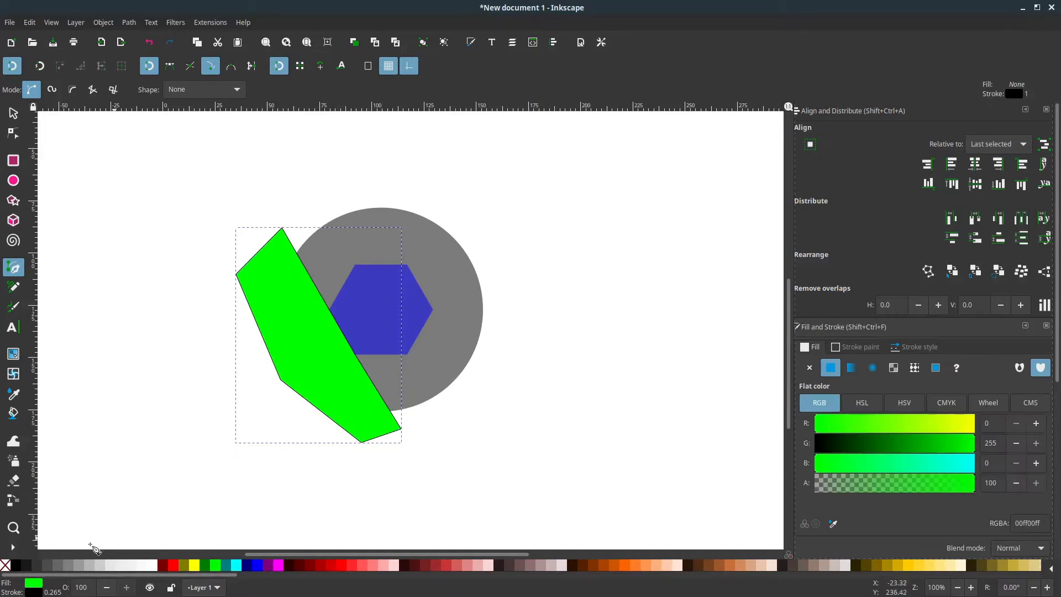
right_click(7, 567)
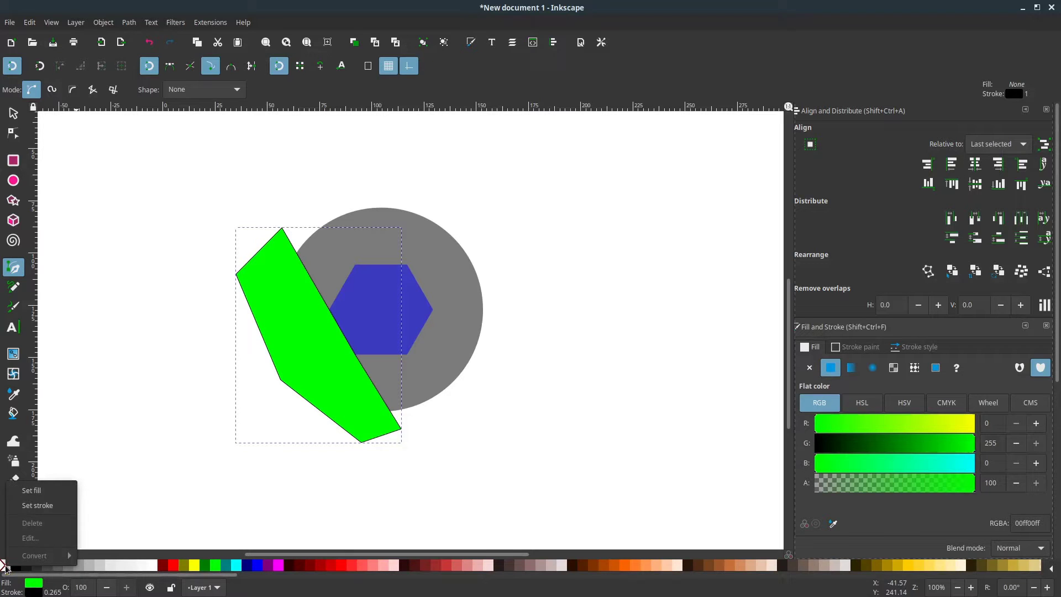
left_click(39, 505)
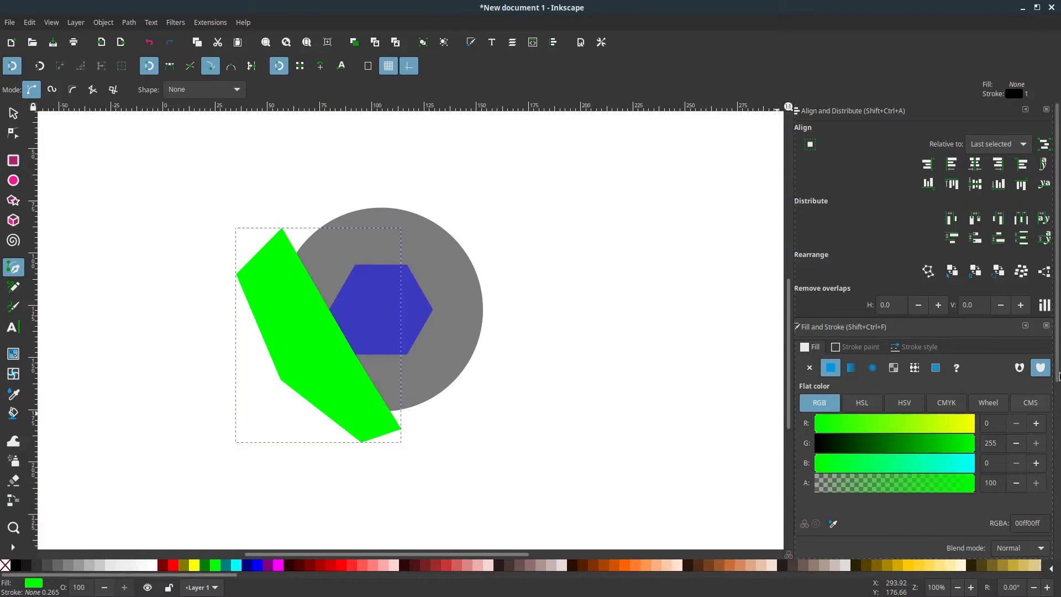
scroll(890, 498, "down", 3)
scroll(893, 442, "down", 2)
left_click_drag(940, 412, 893, 412)
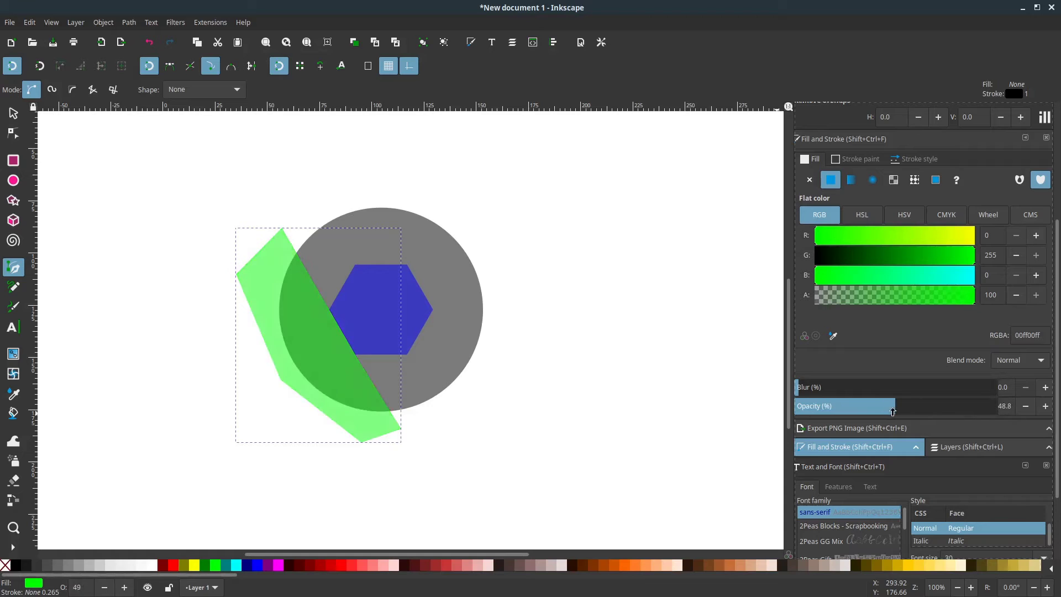
Step: Draw a closed cutting polygon over the bottom of the green shape
left_click(355, 354)
left_click(243, 354)
left_click(320, 445)
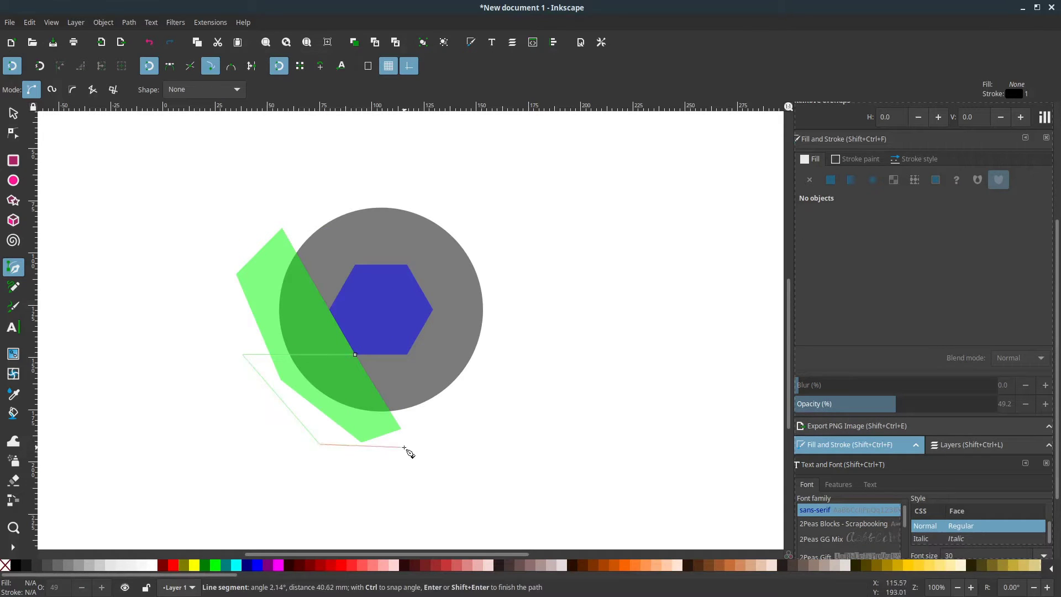
left_click(406, 447)
left_click(428, 412)
left_click(356, 355)
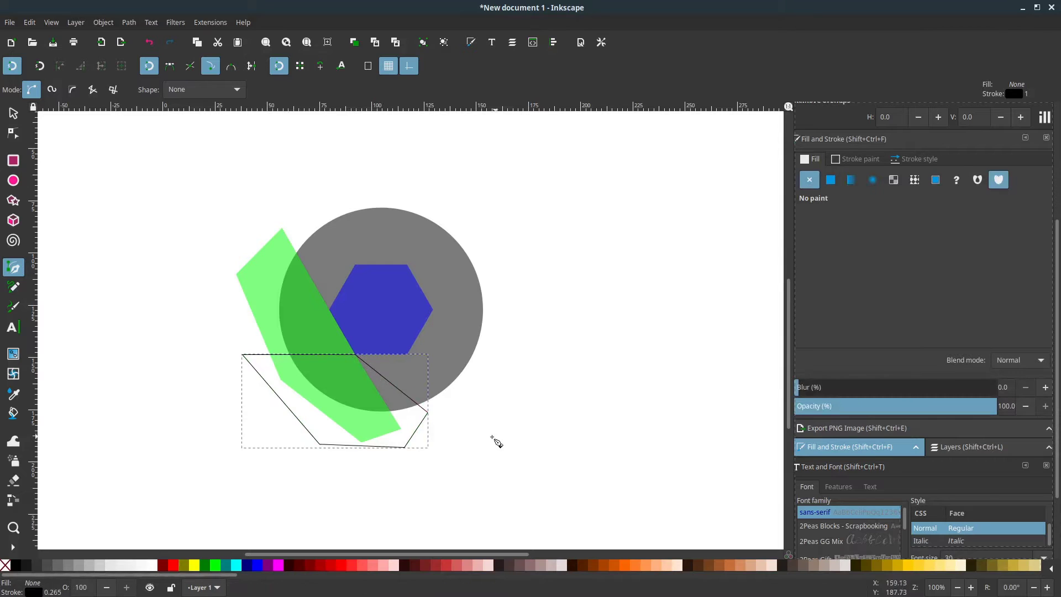
Step: Subtract the polygon from the green shape, then intersect it with the grey circle
key("s")
left_click(264, 287, "shift")
left_click(129, 22)
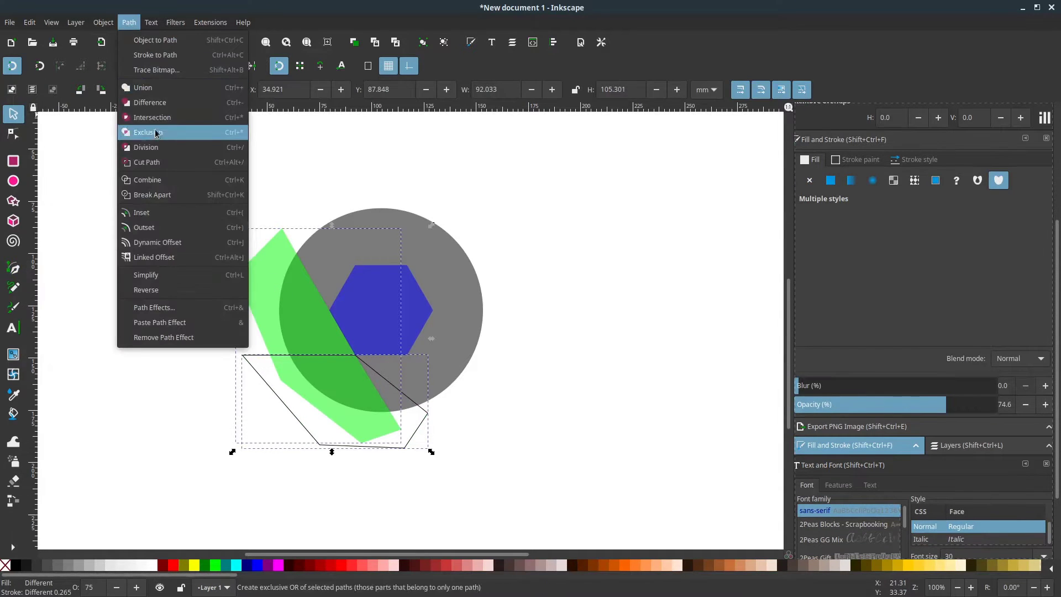
left_click(147, 110)
left_click(448, 276, "shift")
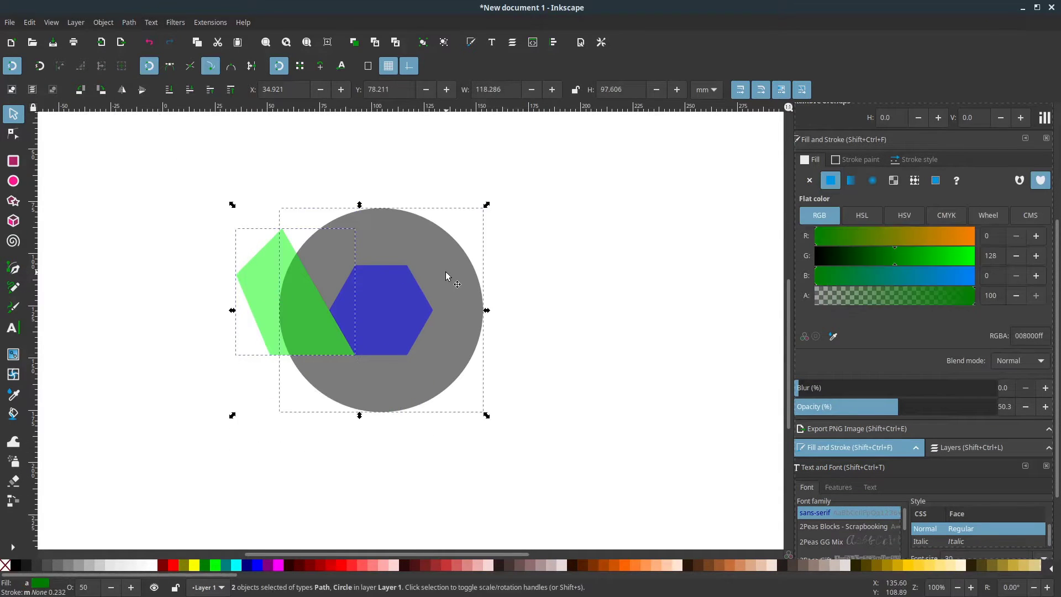
left_click(130, 23)
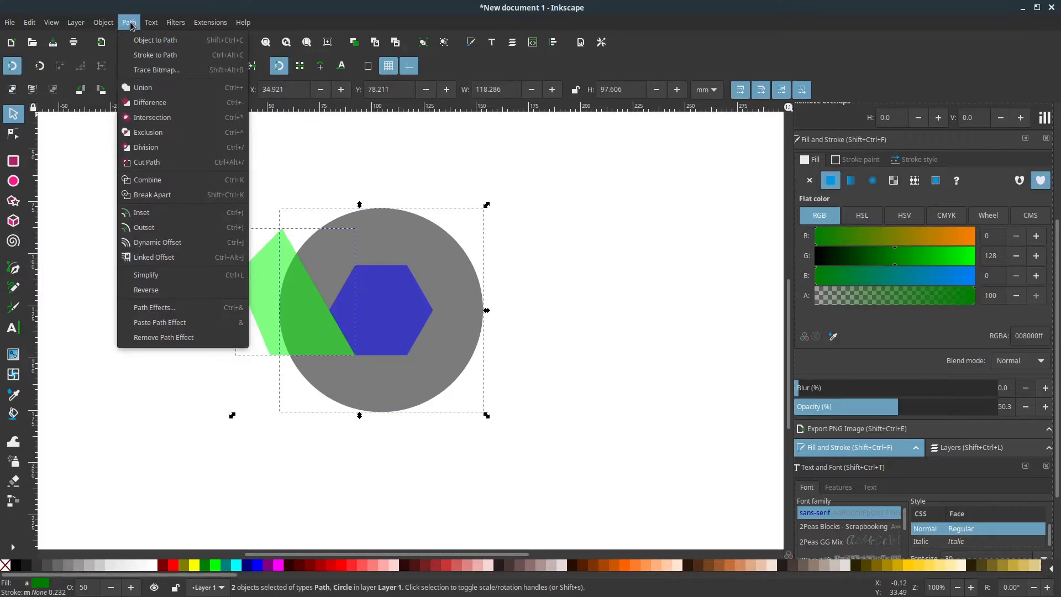
left_click(144, 122)
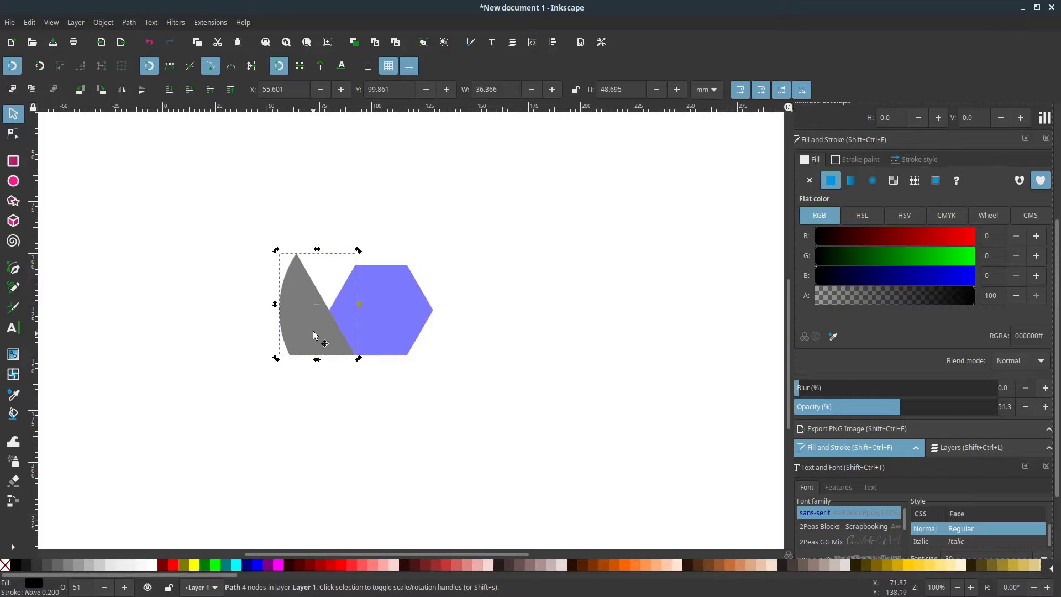
Step: Colour the blade green and add a yellow copy rotated 60° beside it
left_click(204, 565)
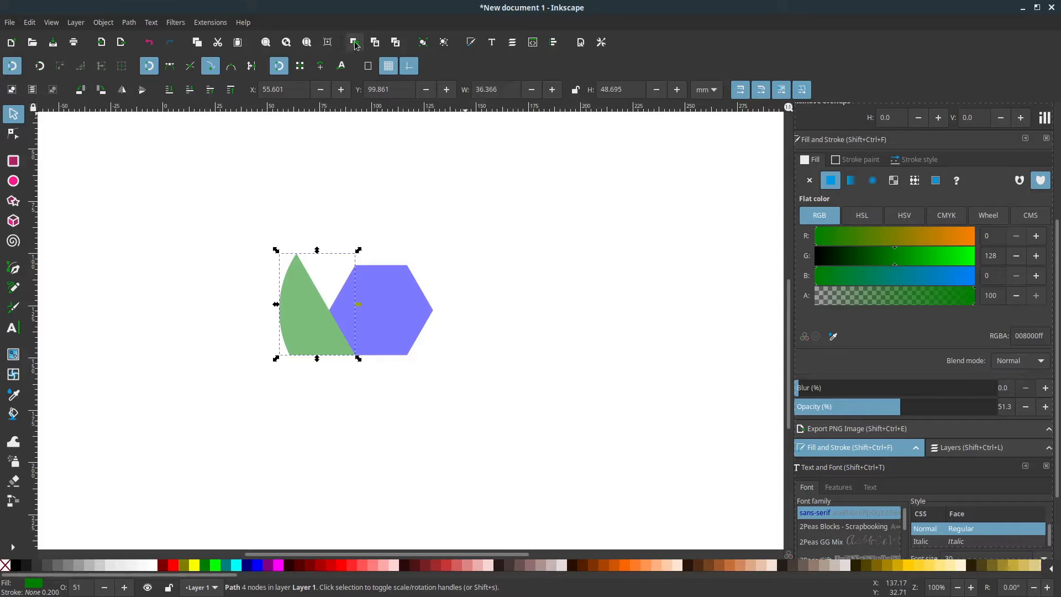
key("ctrl+d")
left_click(313, 286)
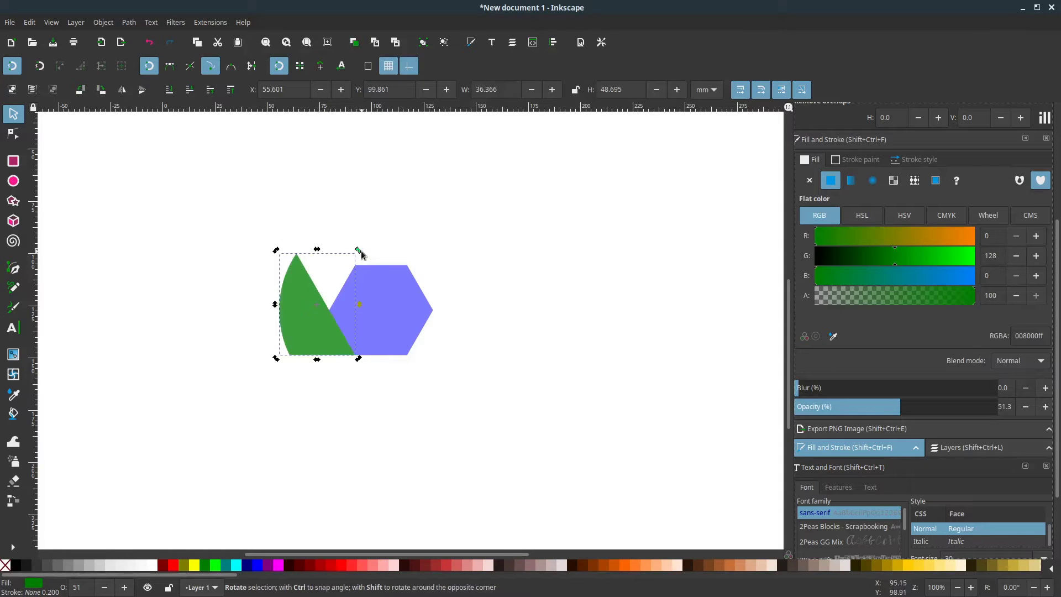
left_click_drag(360, 254, 384, 289)
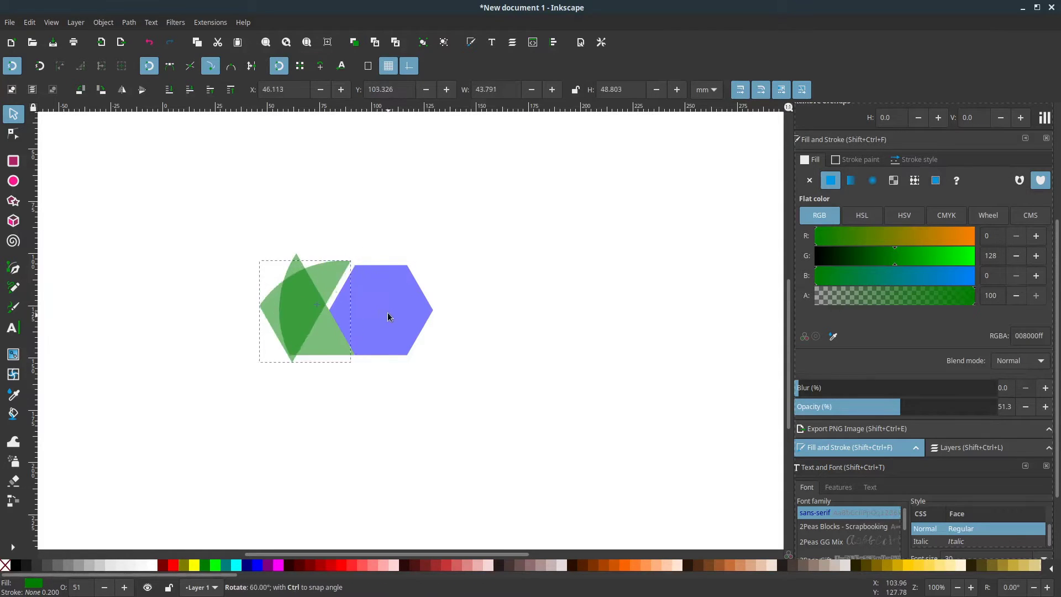
left_click_drag(335, 314, 372, 261)
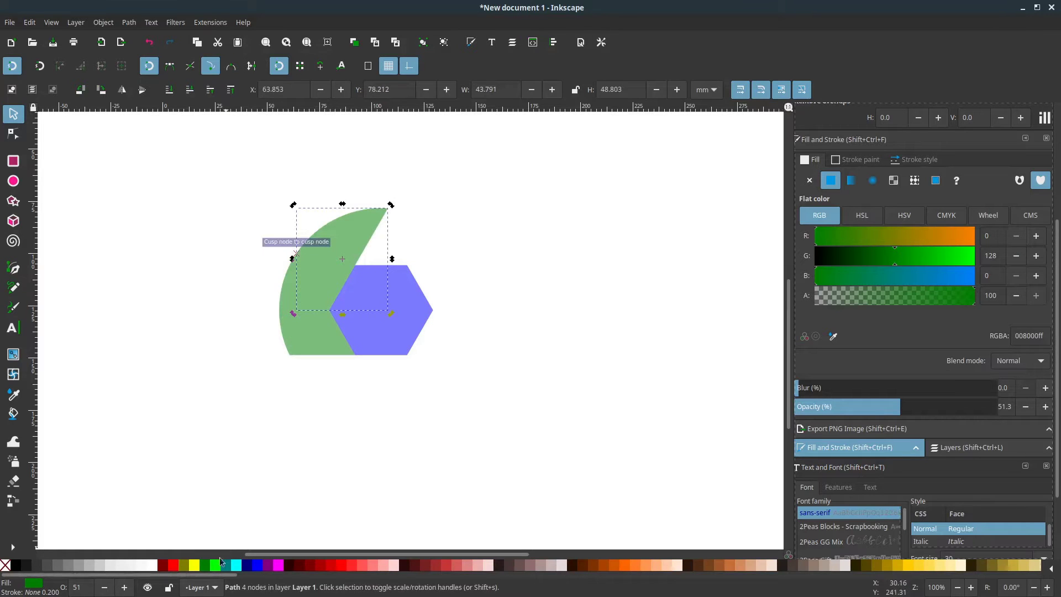
left_click(192, 565, "shift")
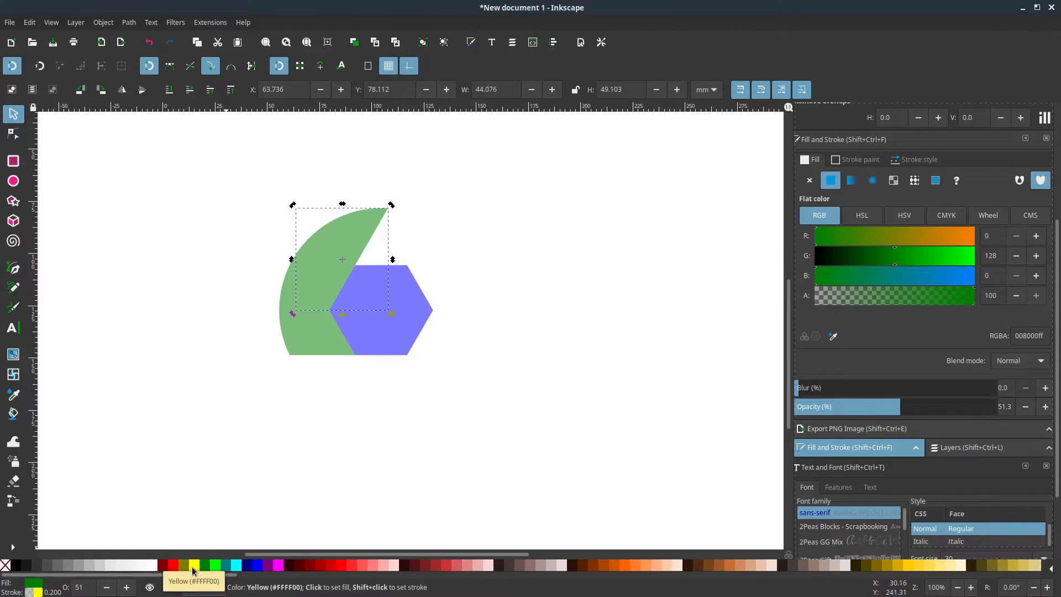
left_click(193, 566)
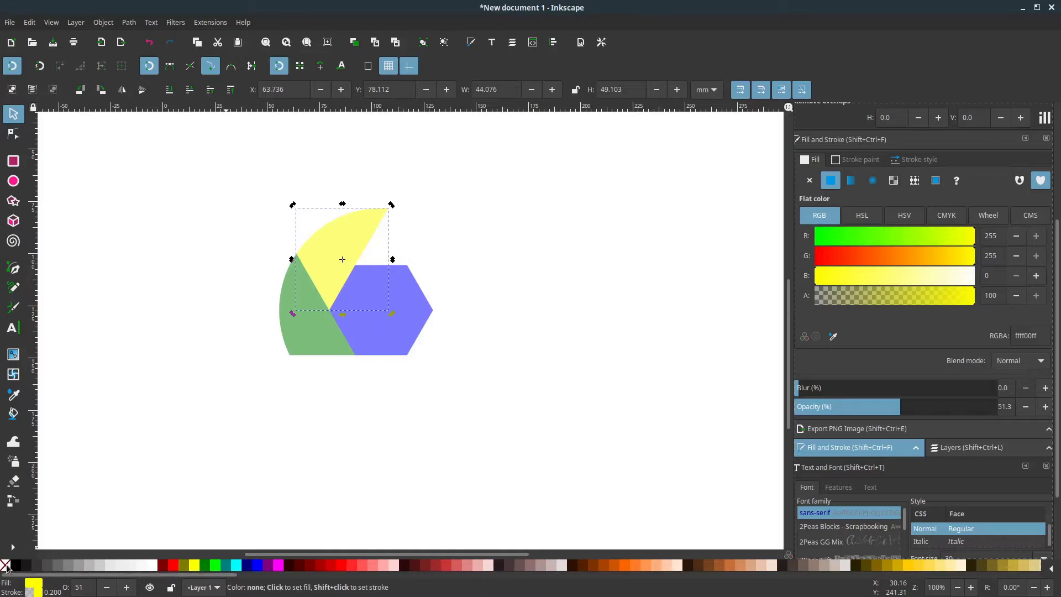
left_click(6, 565, "shift")
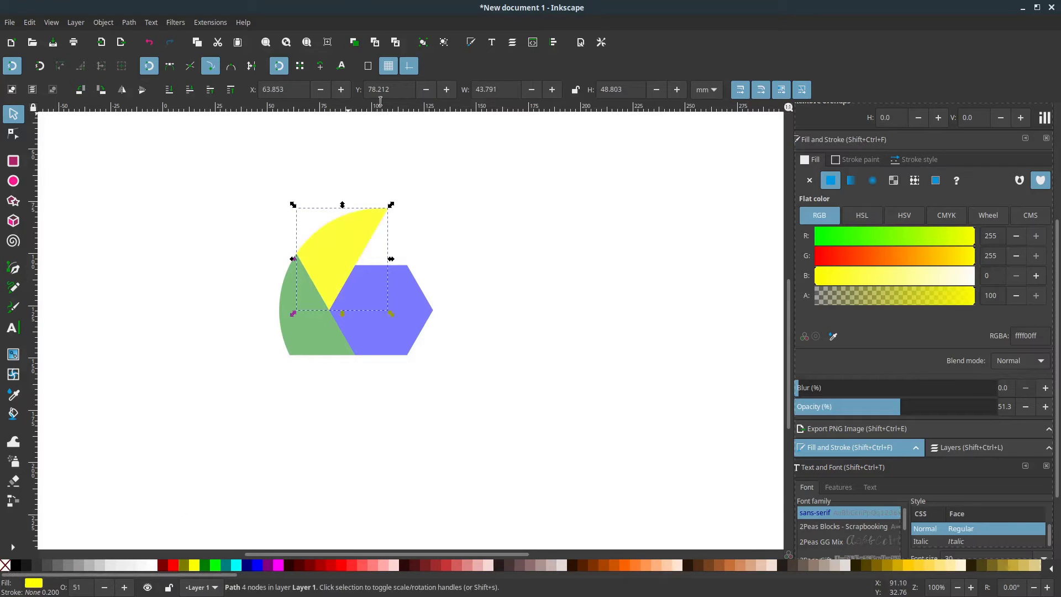
Step: Place a red blade at the top right and an orange blade on the right
left_click_drag(323, 259, 383, 246)
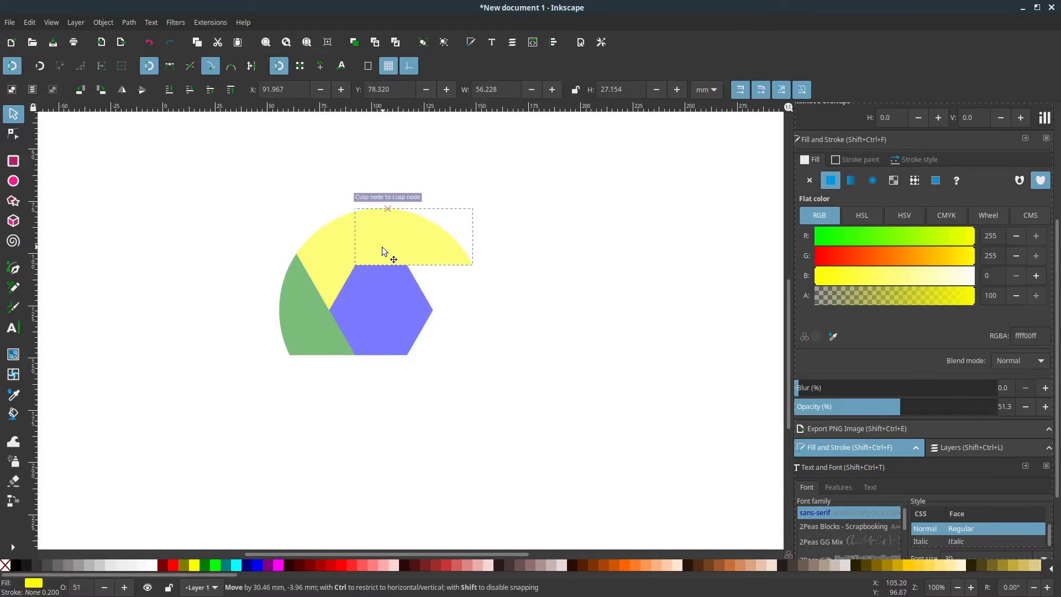
left_click(258, 566)
left_click(173, 565)
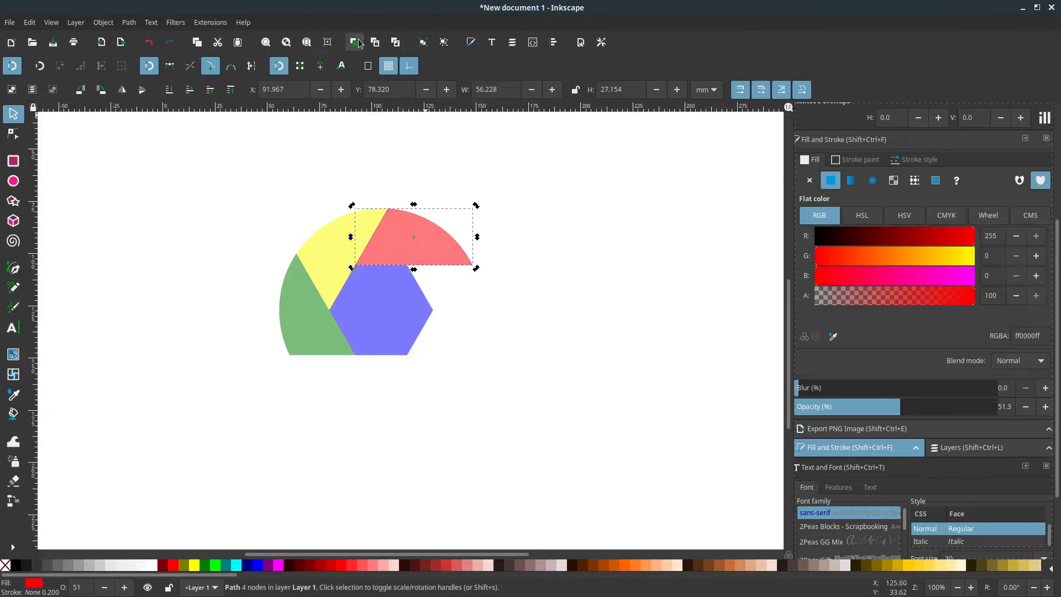
left_click(414, 237)
mouse_move(476, 267)
left_mouse_down()
mouse_move(404, 249)
mouse_move(442, 300)
left_mouse_up()
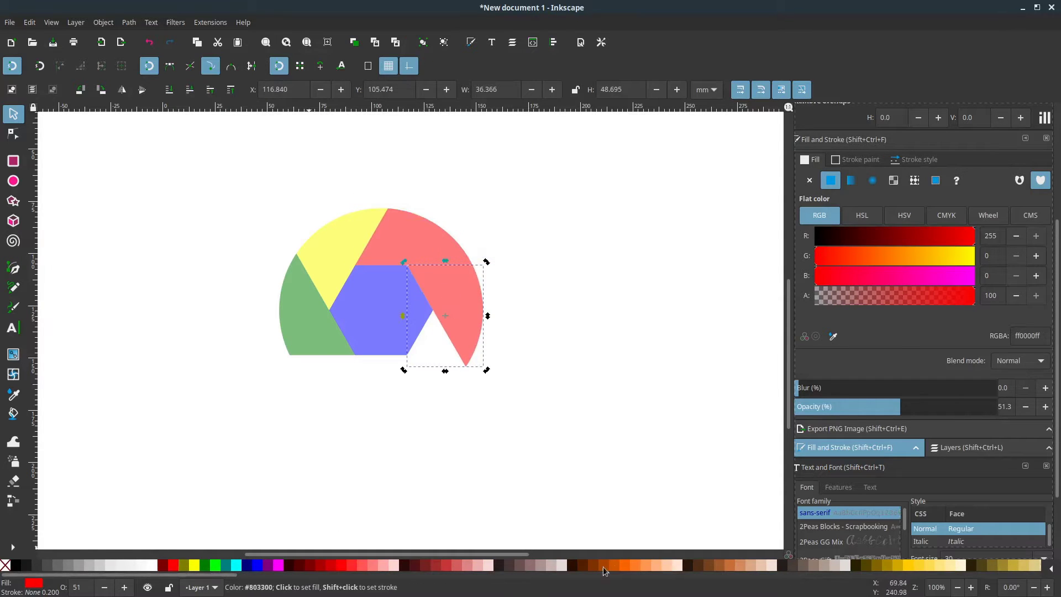
left_click(625, 565)
Step: Add a purple blade at the lower right and a cyan blade at the bottom
key("ctrl+d")
left_click(462, 308)
mouse_move(486, 369)
left_mouse_down()
mouse_move(426, 380)
mouse_move(445, 357)
left_mouse_up()
left_click(268, 566)
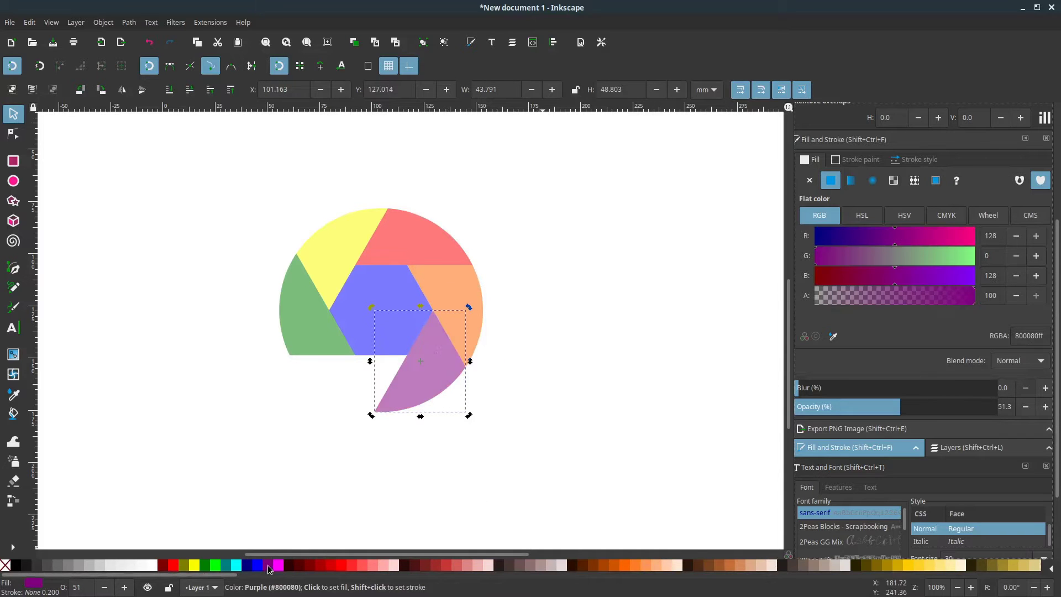
key("ctrl+d")
mouse_move(442, 376)
left_mouse_down()
mouse_move(367, 387)
mouse_move(378, 387)
left_mouse_up()
left_click(258, 565)
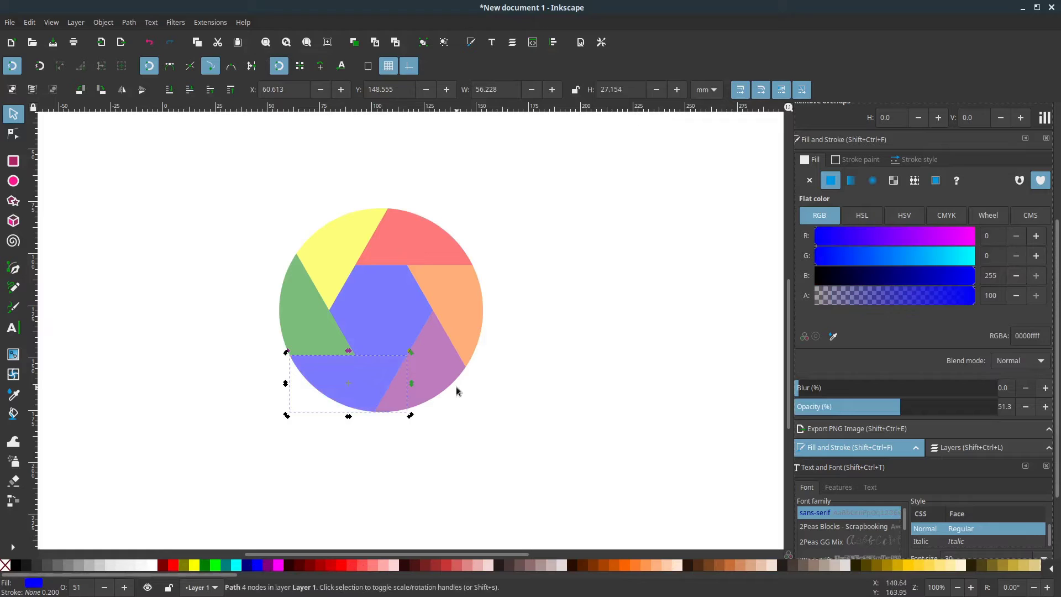
left_click(236, 565)
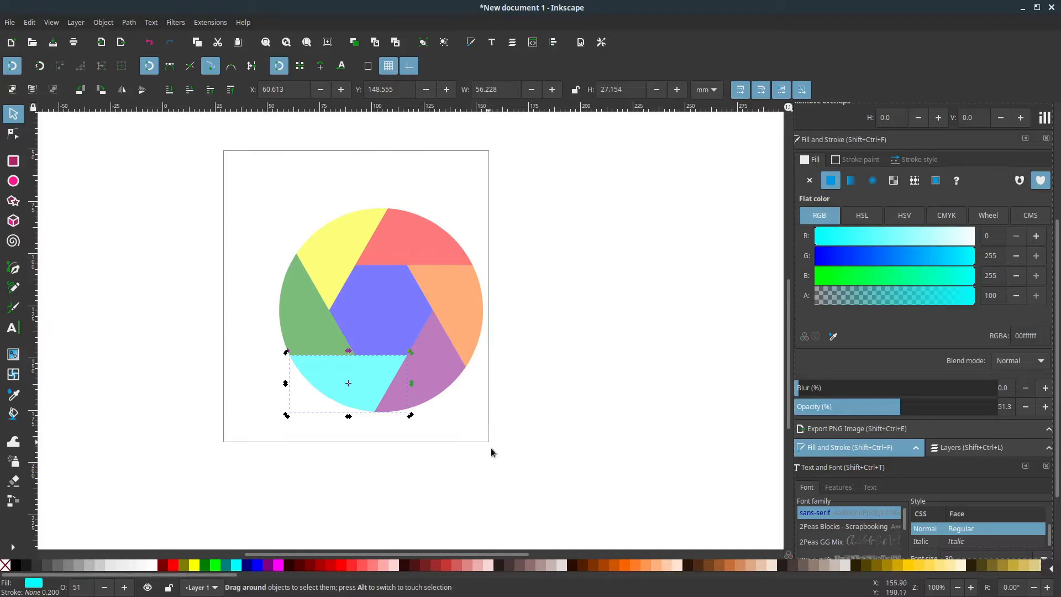
Step: Select the blue hexagon in the centre of the ring
key("ctrl+a")
left_click(581, 340)
left_click(387, 323)
Step: Delete the hexagon and make blurred black duplicates of all six blades
key("Delete")
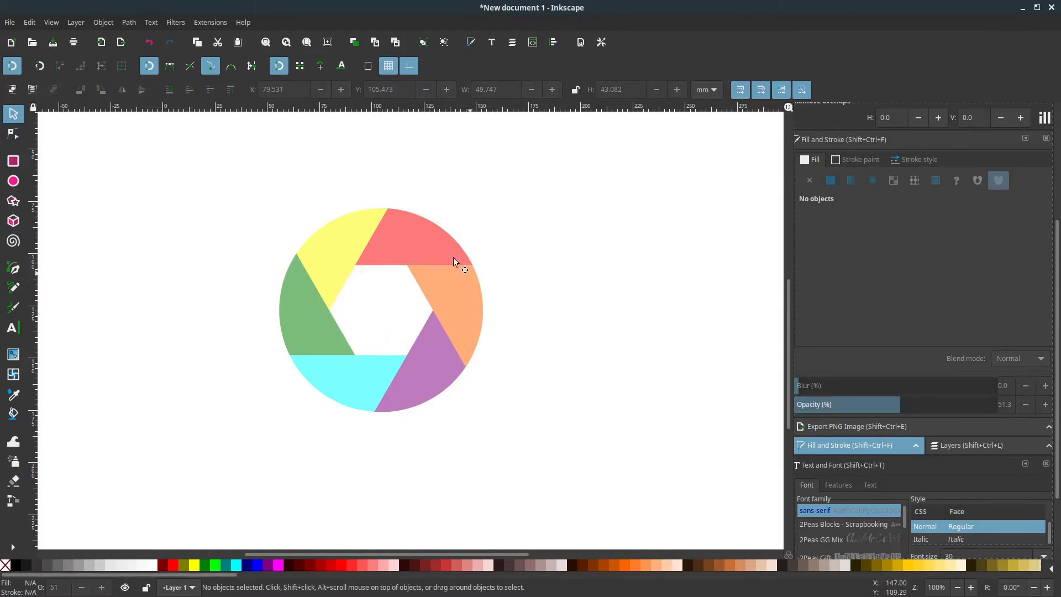
left_click_drag(231, 175, 503, 439)
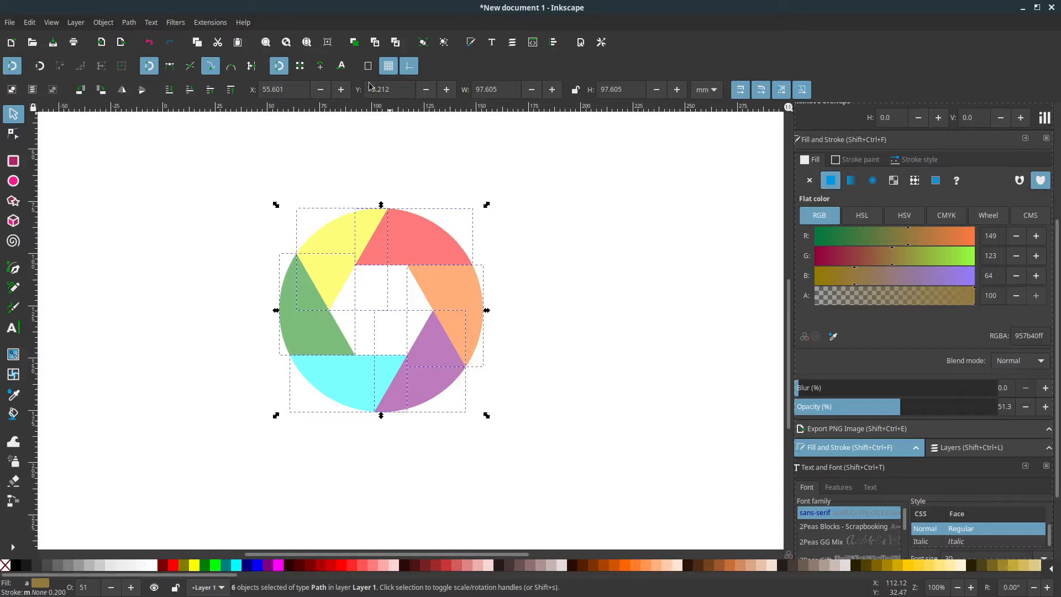
left_click(354, 43)
left_click(16, 565)
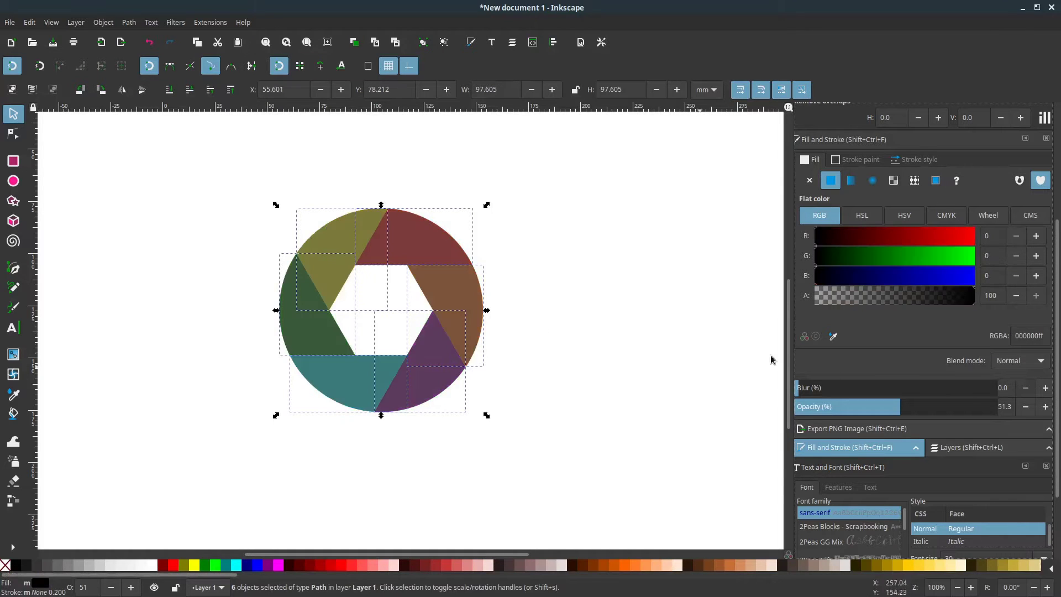
left_click_drag(244, 182, 508, 457)
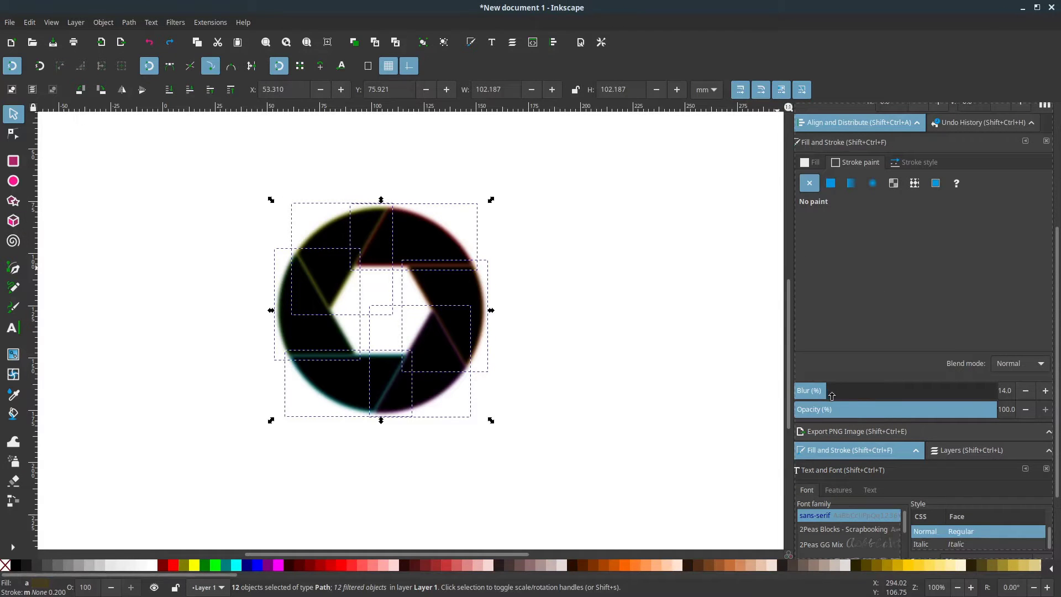
left_click_drag(832, 396, 830, 398)
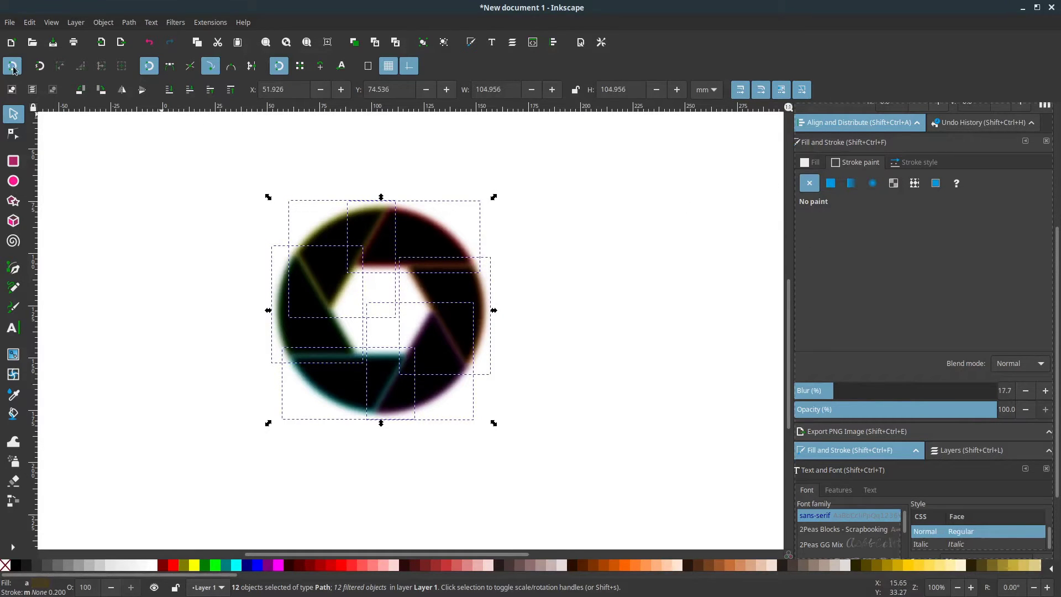
Step: Turn off snapping and rotate the black copies by about 1.8°
left_click(13, 66)
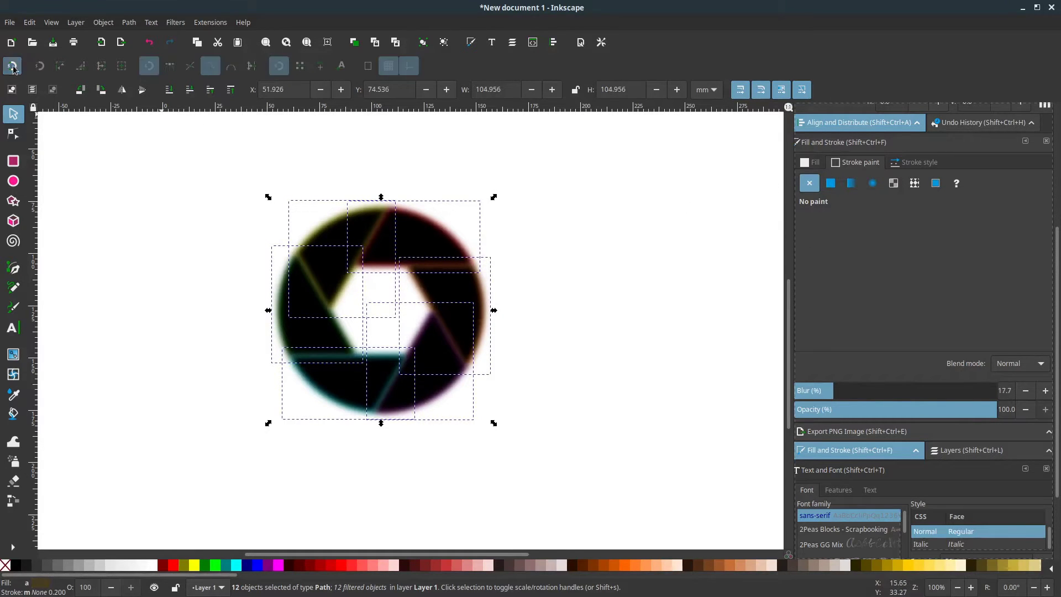
left_click(442, 233)
left_click_drag(495, 200, 496, 207)
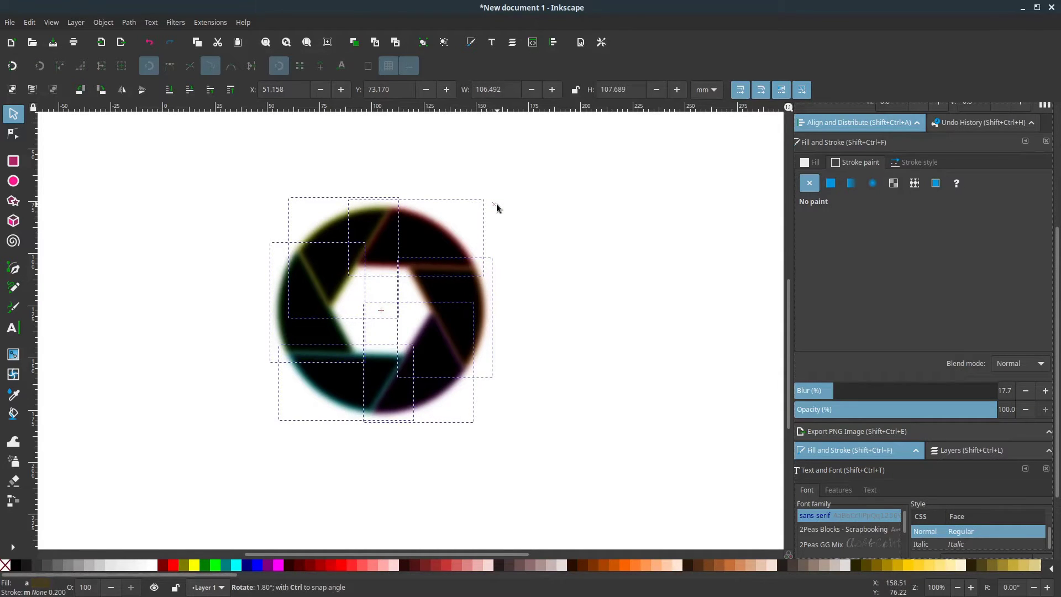
key("Escape")
left_click(332, 257)
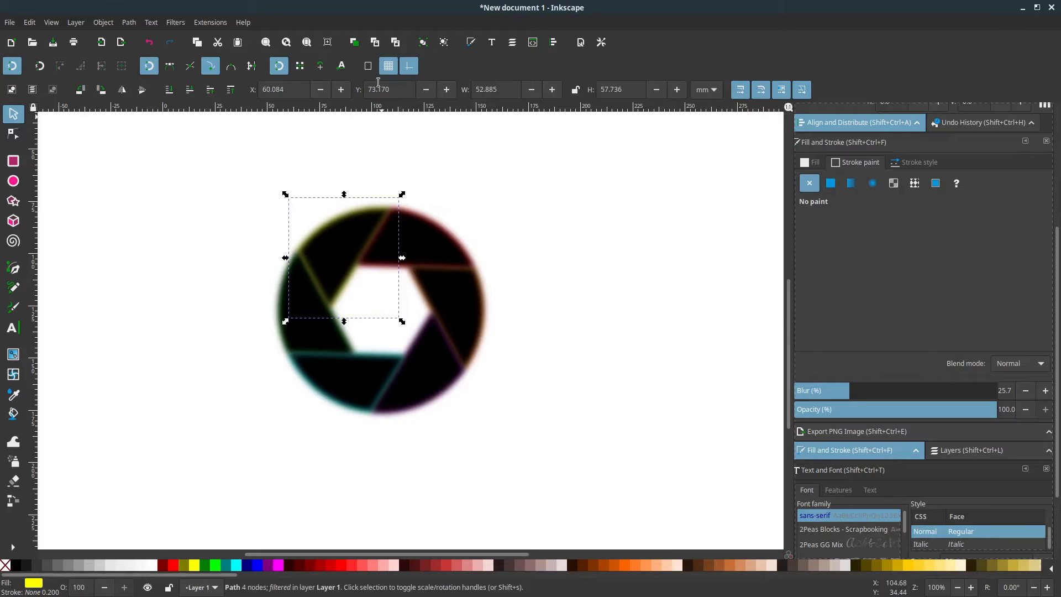
Step: Clip the bottom black blade to its colour shape so it shows cyan
left_click(355, 43)
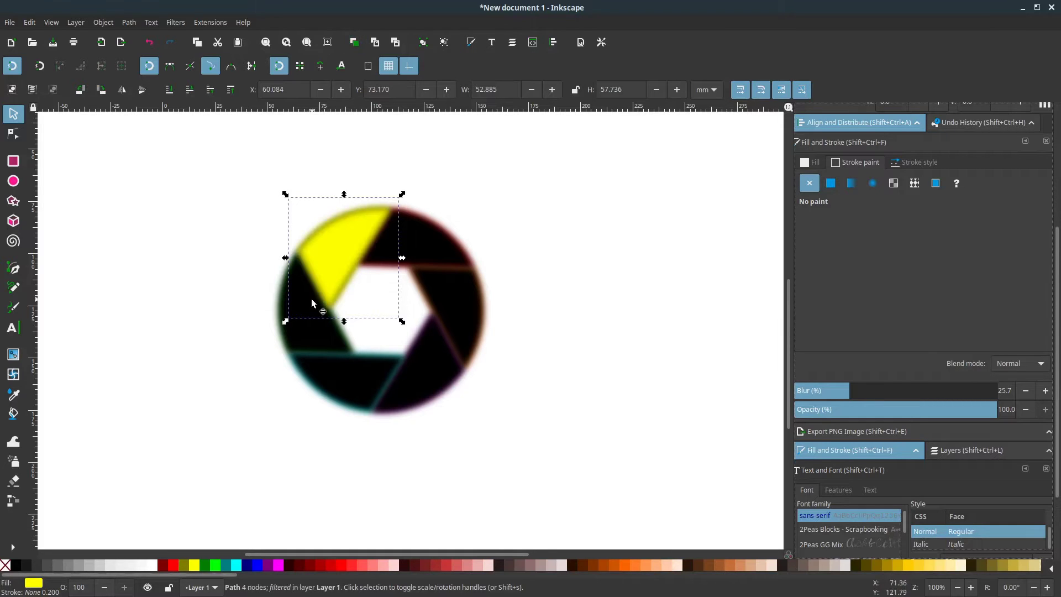
left_click(313, 331, "shift")
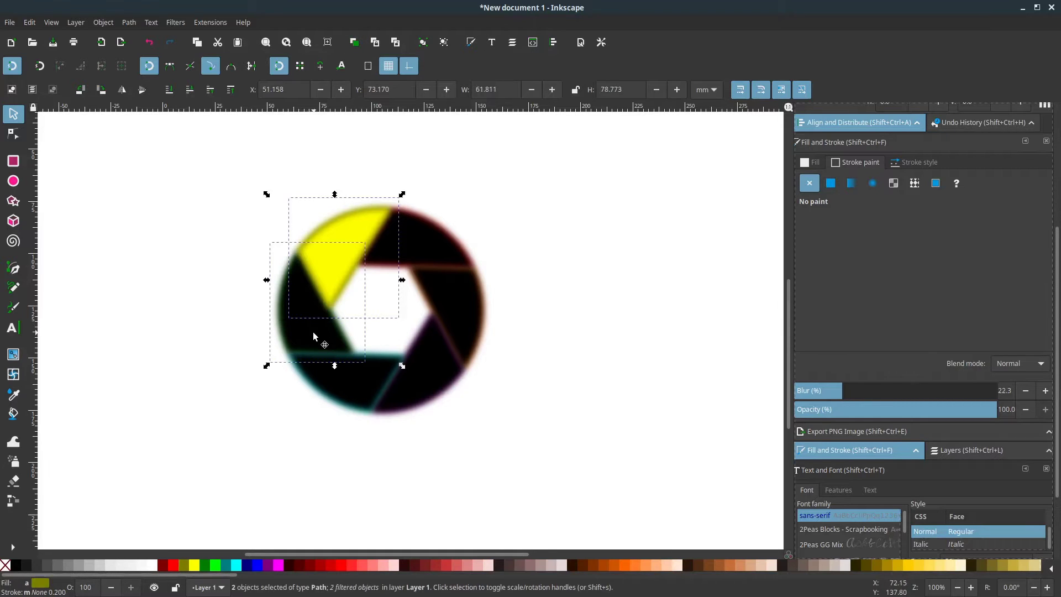
left_click(104, 22)
mouse_move(178, 182)
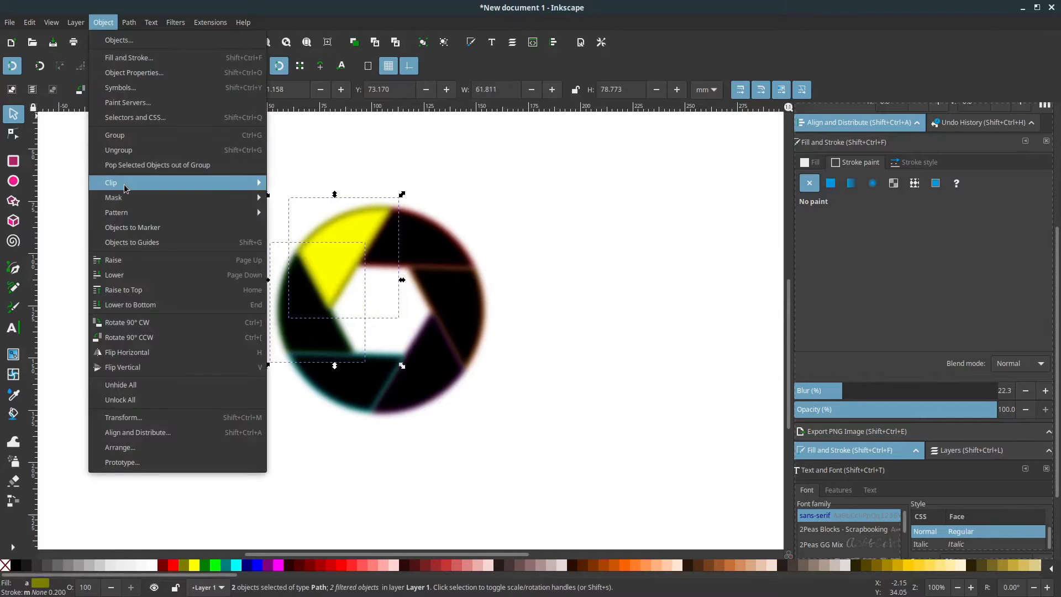
left_click(286, 183)
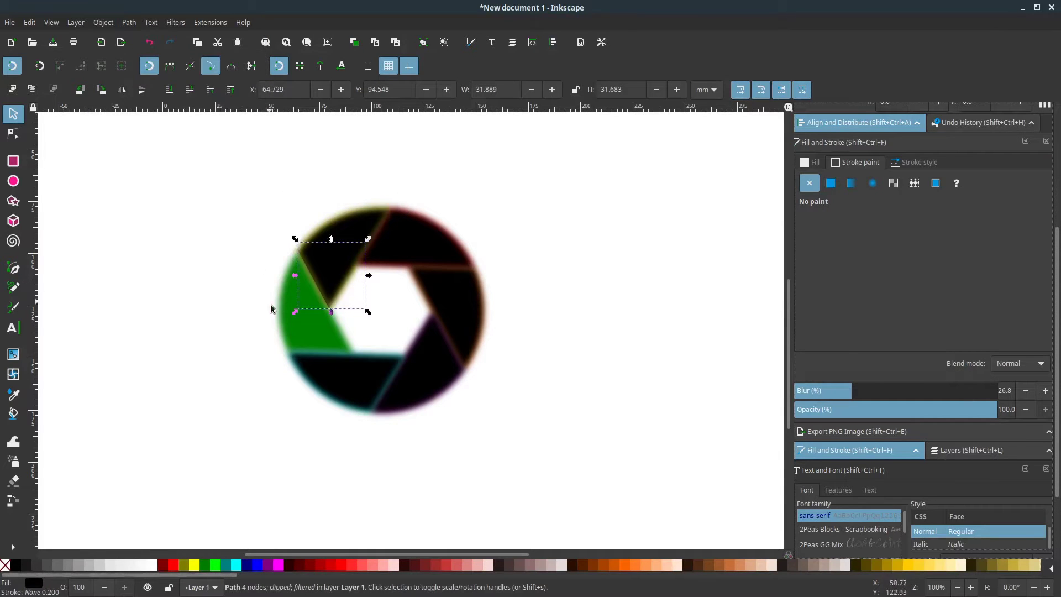
key("ctrl+z")
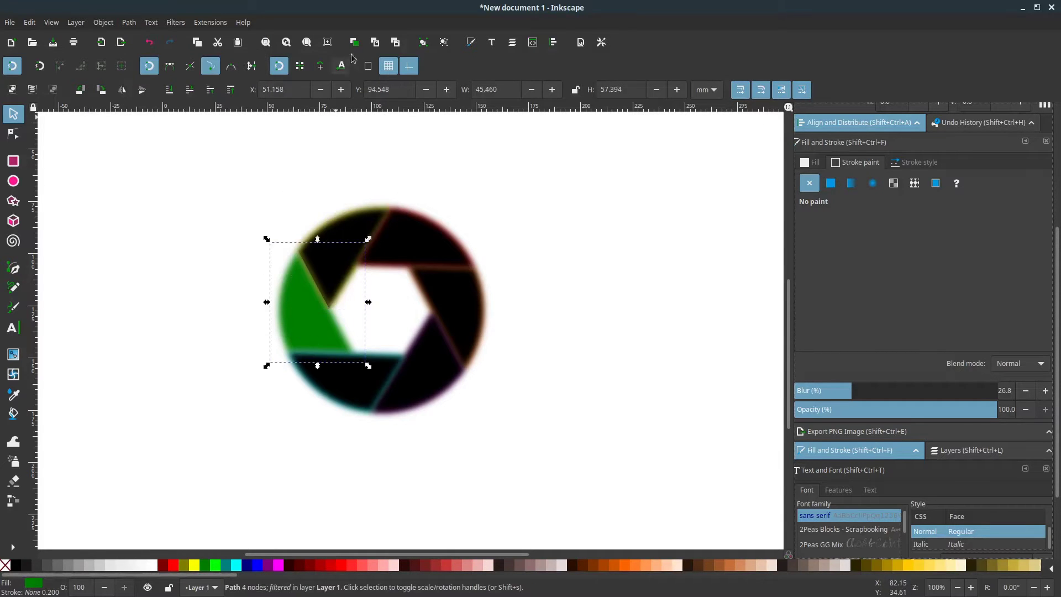
left_click(346, 387, "shift")
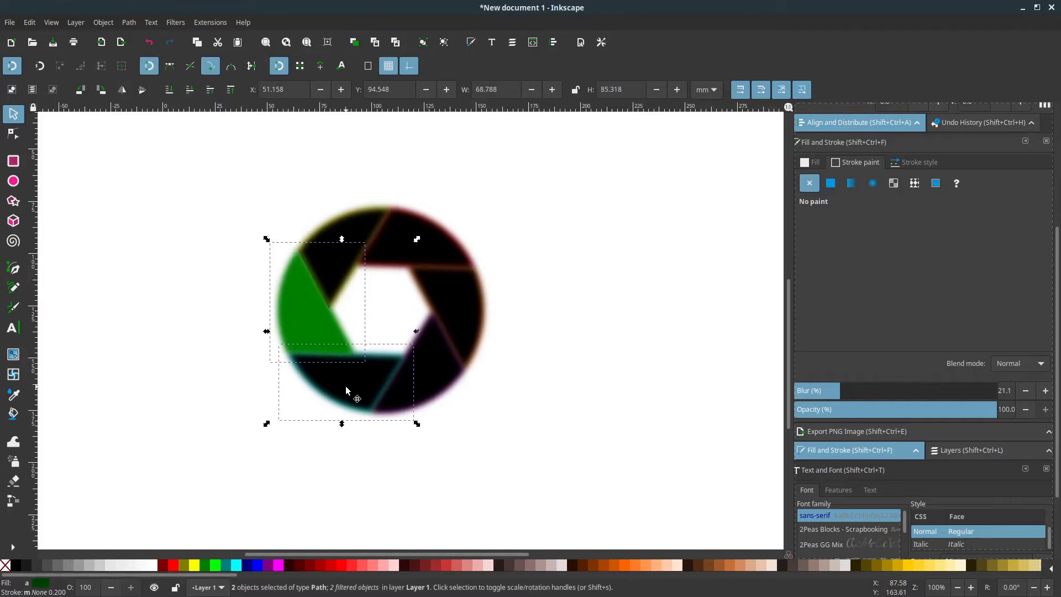
left_click(104, 23)
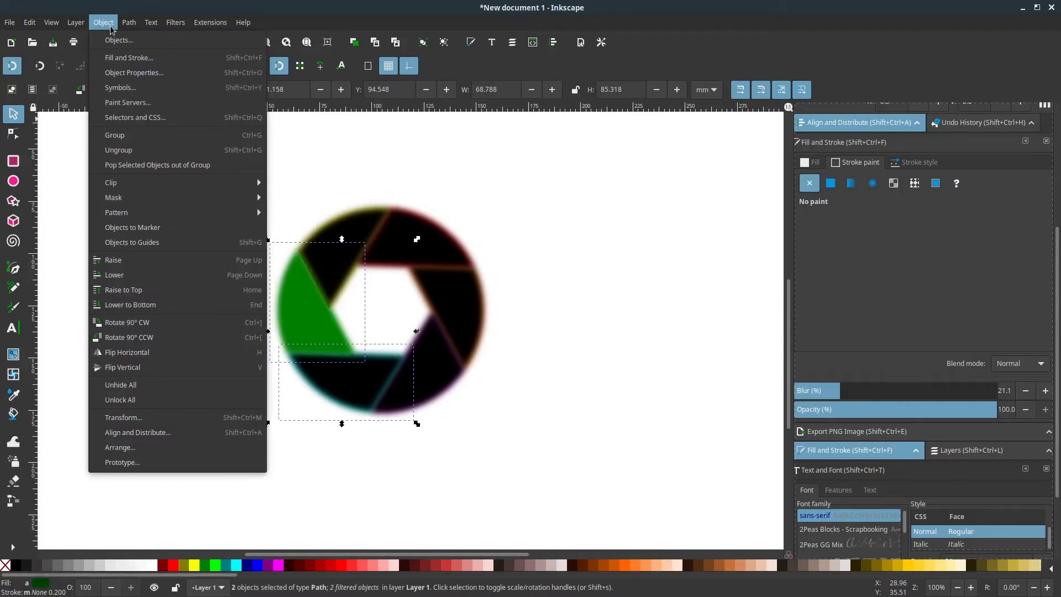
mouse_move(112, 182)
left_click(279, 182)
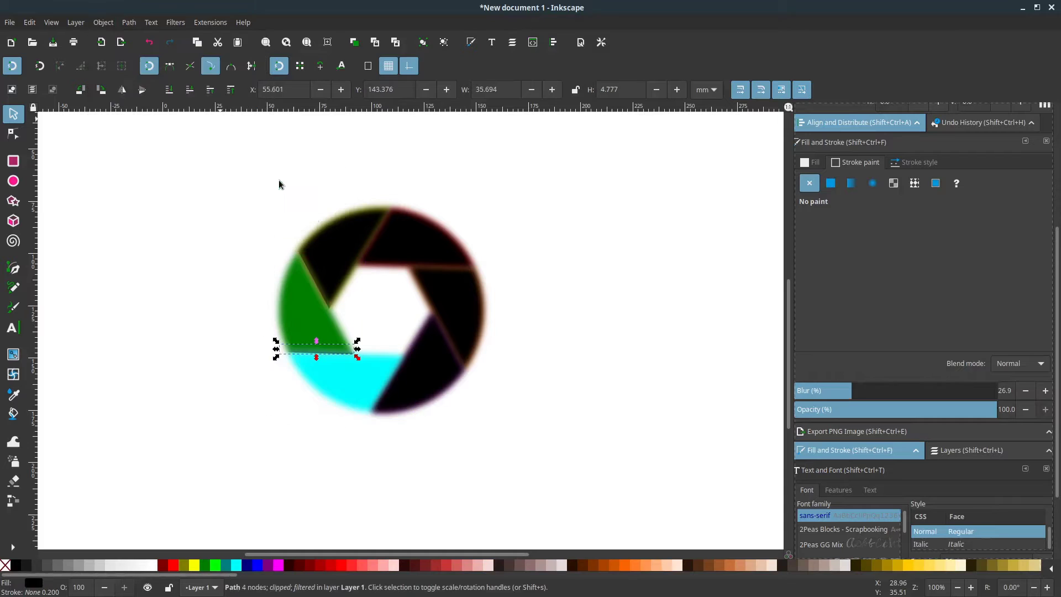
Step: Clip the bottom-right and right blades to show purple and orange
left_click(359, 365)
left_click(433, 358, "shift")
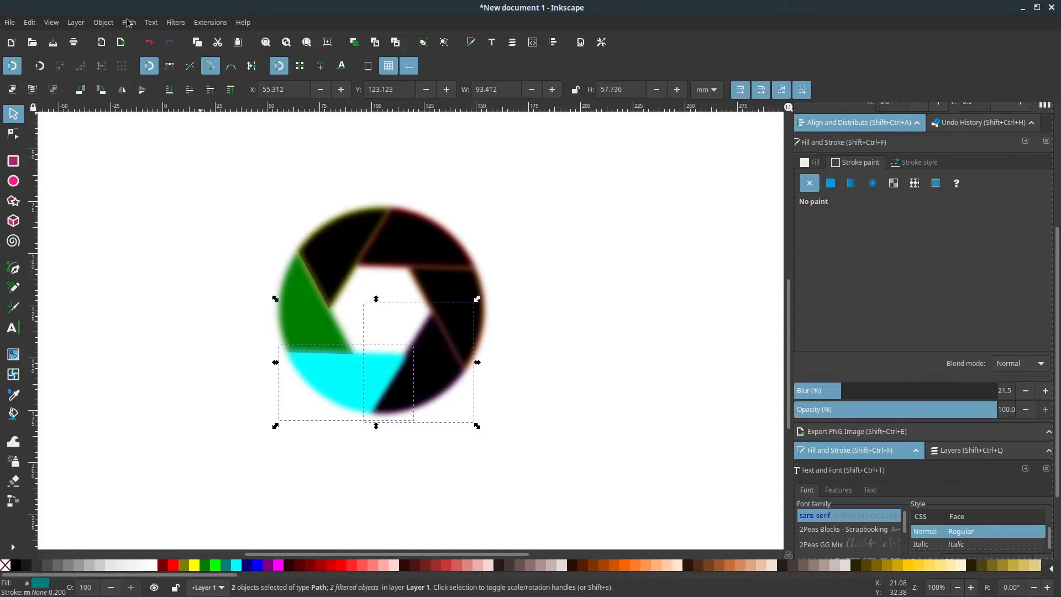
left_click(103, 22)
left_click(287, 182)
left_click(459, 313)
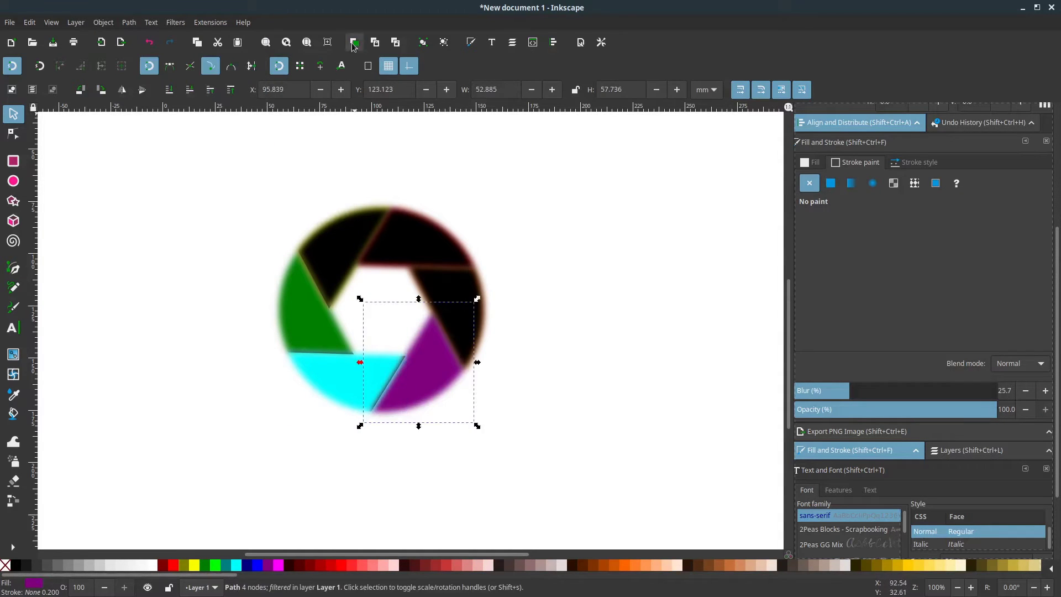
left_click(441, 288, "shift")
left_click(104, 22)
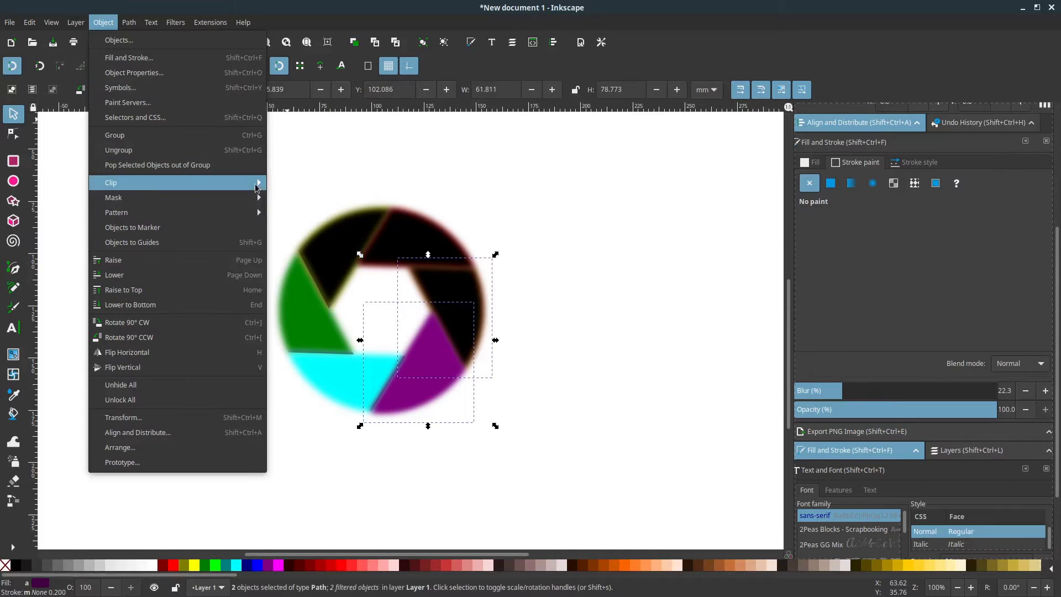
left_click(288, 182)
Step: Clip the top and top-left blades to show red and yellow
left_click(476, 287)
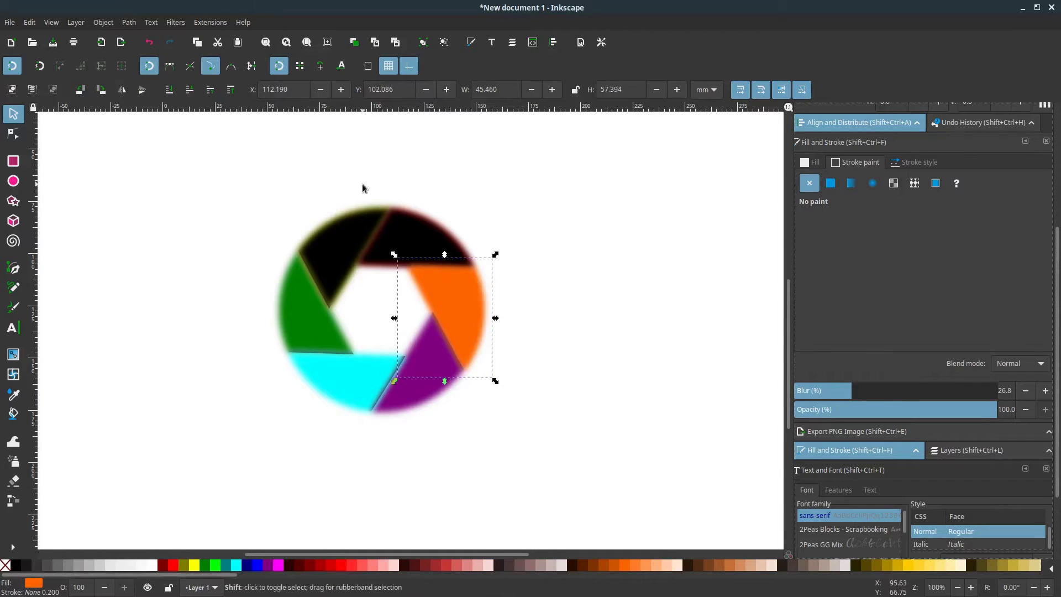
left_click(398, 232)
left_click(103, 22)
left_click(133, 256)
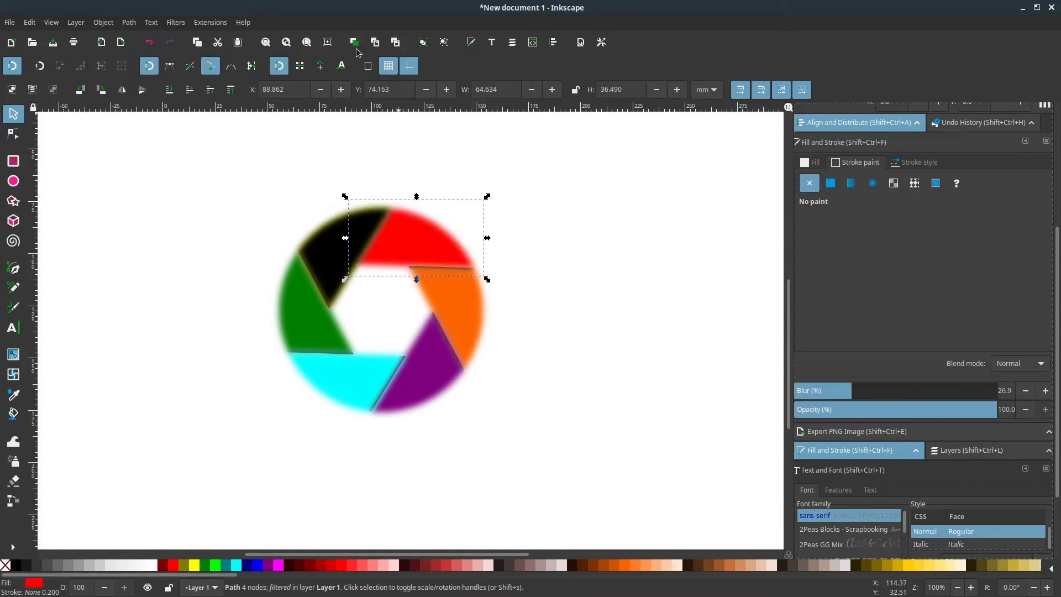
left_click(332, 244, "shift")
left_click(129, 22)
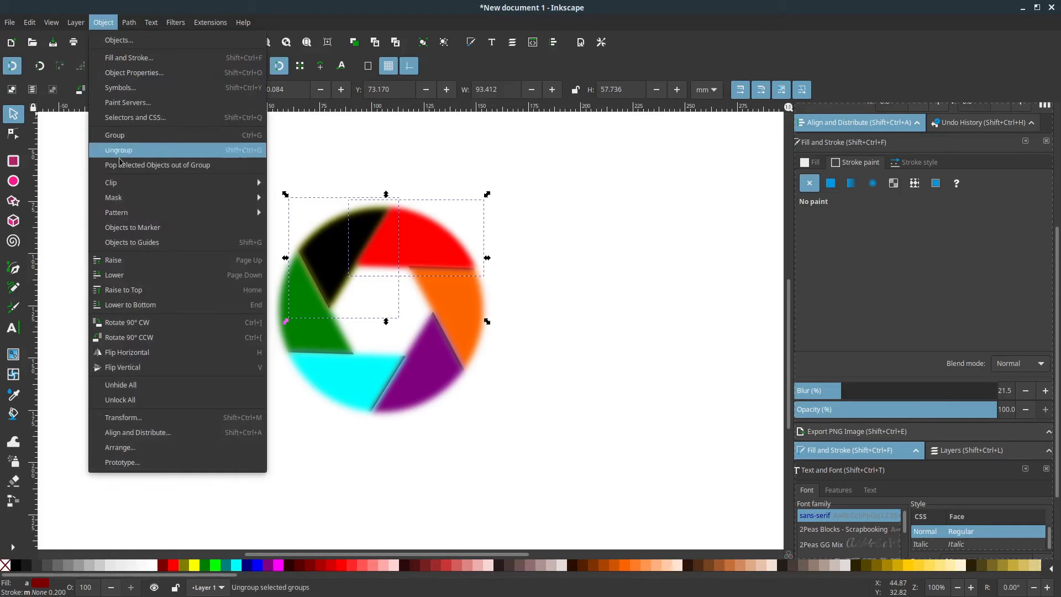
left_click(293, 185)
left_click(309, 274)
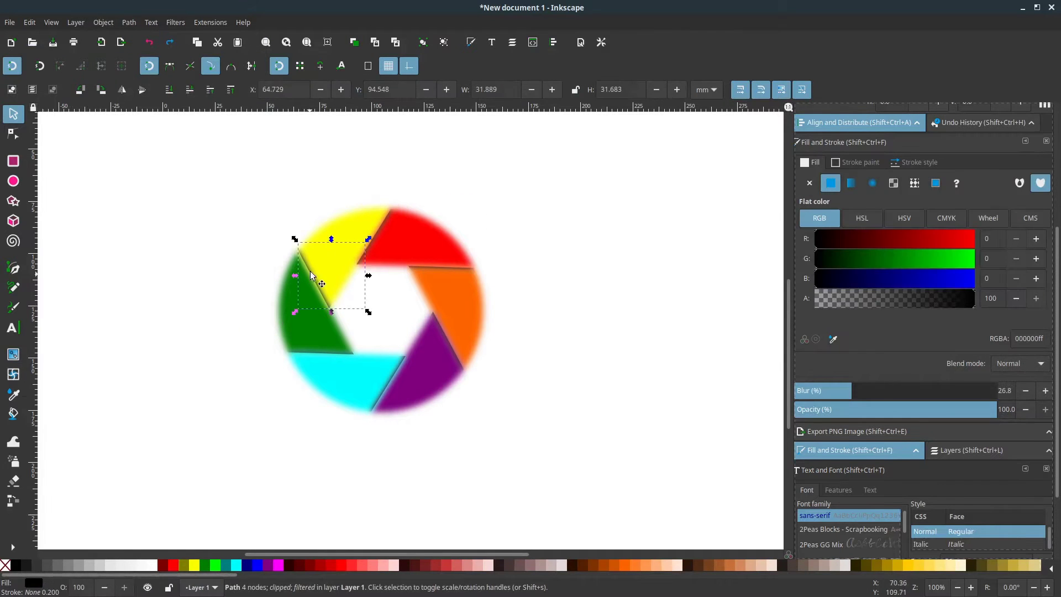
Step: Give the yellow blade's shadow a linear gradient, shortened toward the blade's inner corner
left_click(17, 355)
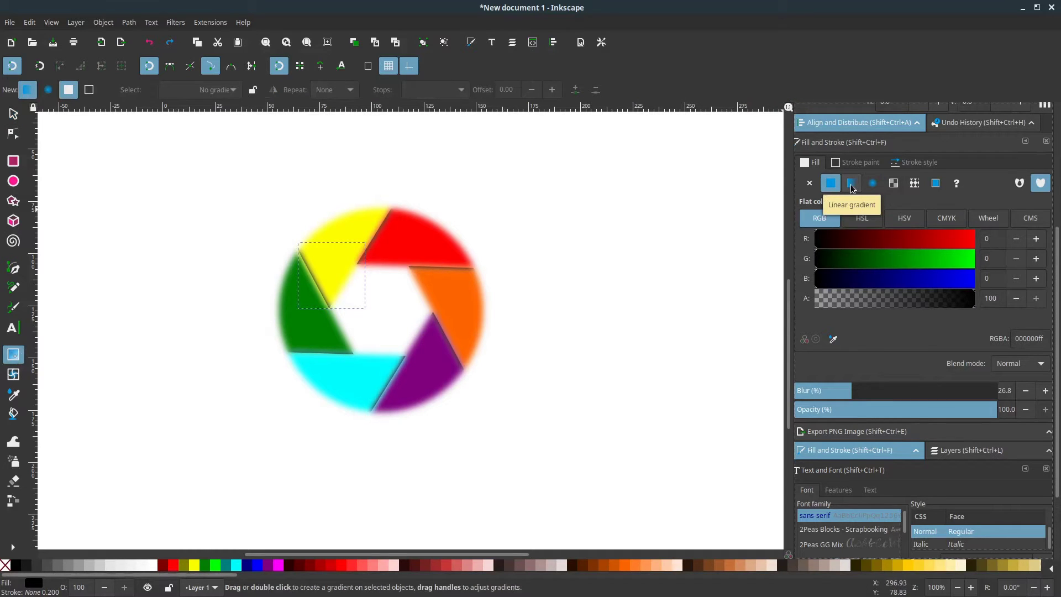
left_click(852, 183)
left_click_drag(358, 289, 308, 225)
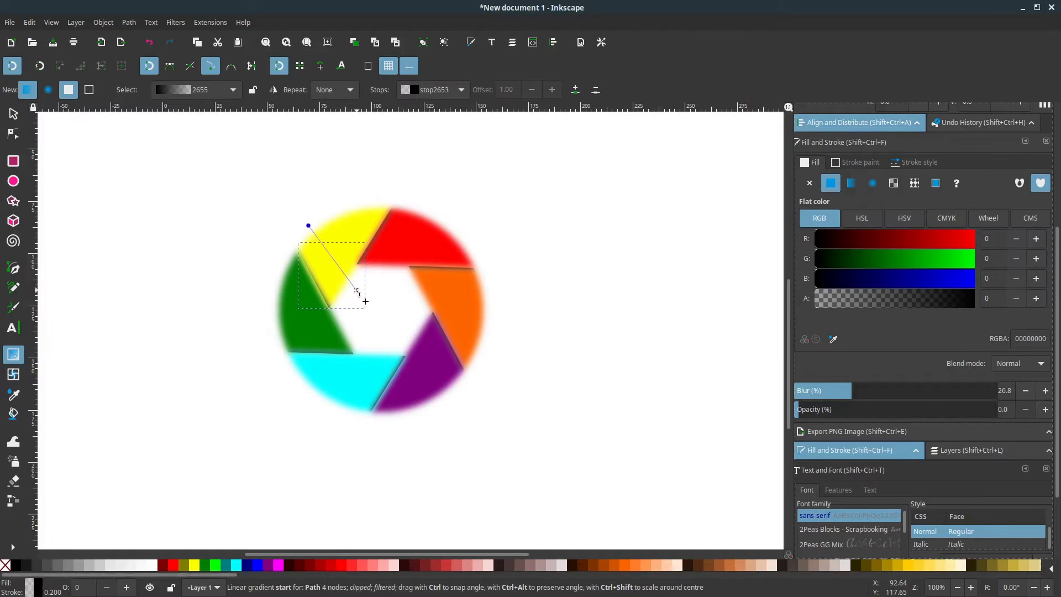
left_click_drag(365, 301, 348, 280)
left_click(342, 271)
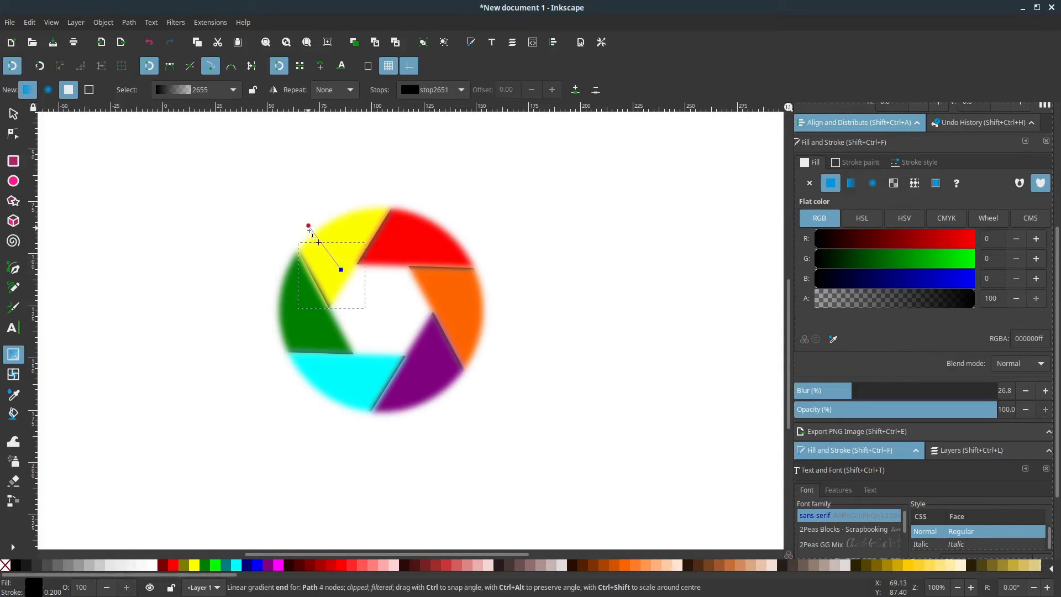
left_click_drag(309, 226, 306, 242)
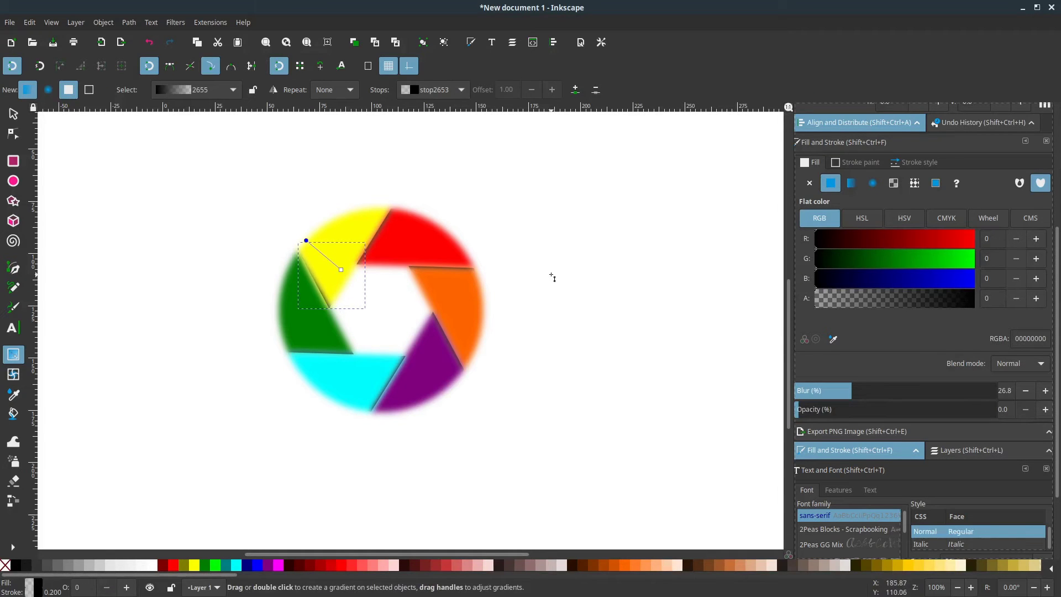
key("s")
Step: Try a linear gradient on the cyan blade's shadow piece, then undo it
left_click(369, 405)
left_click(377, 399)
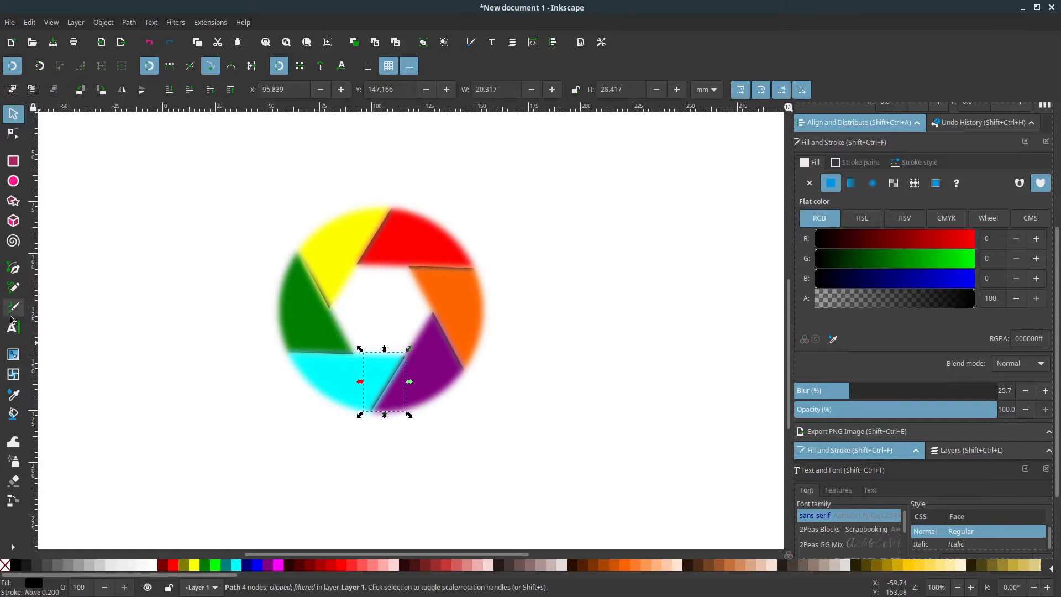
left_click(12, 357)
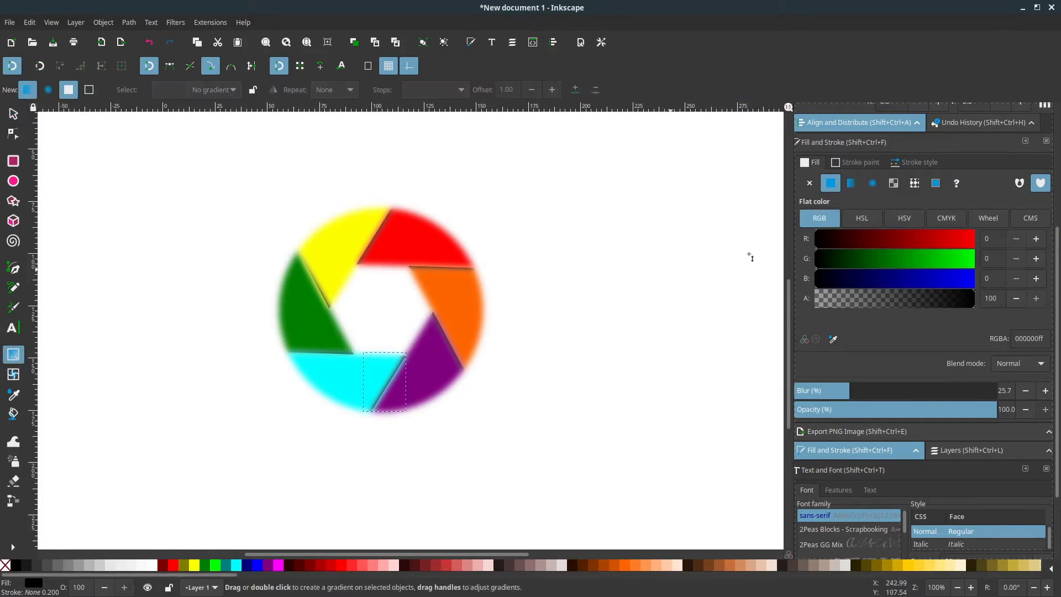
left_click(851, 183)
key("ctrl+z")
key("s")
Step: Give the purple blade's shadow a linear gradient running diagonally across it
left_click(452, 344)
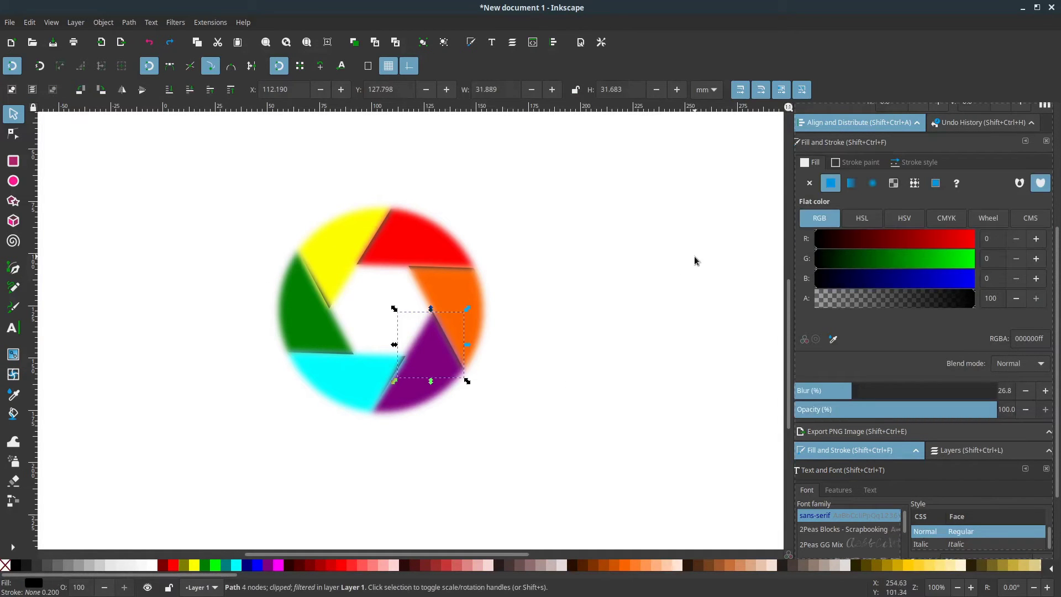
left_click(857, 181)
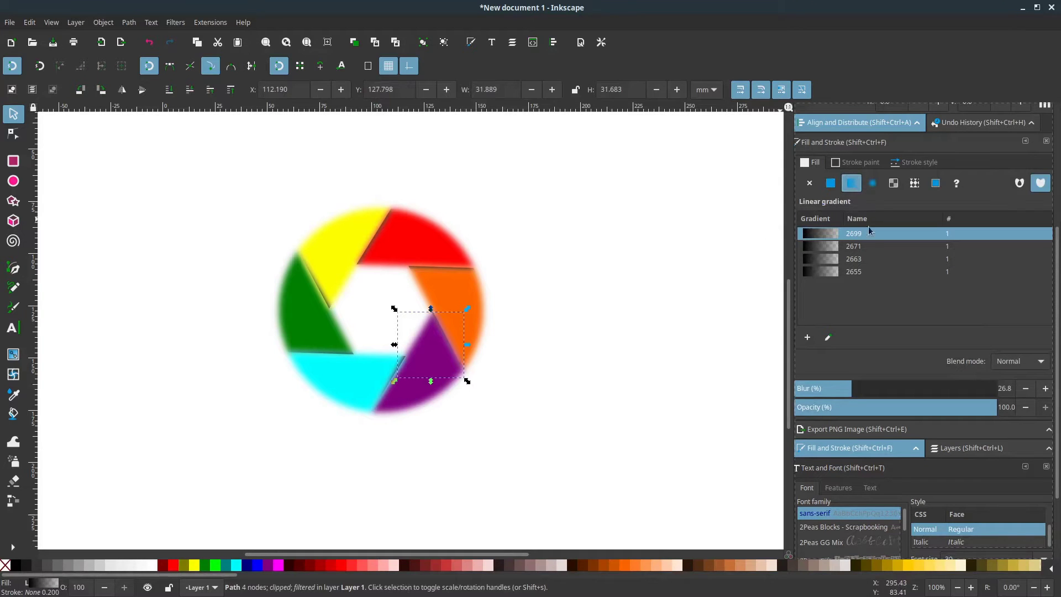
key("g")
mouse_move(452, 320)
left_mouse_down()
mouse_move(499, 383)
mouse_move(474, 378)
mouse_move(511, 378)
left_mouse_up()
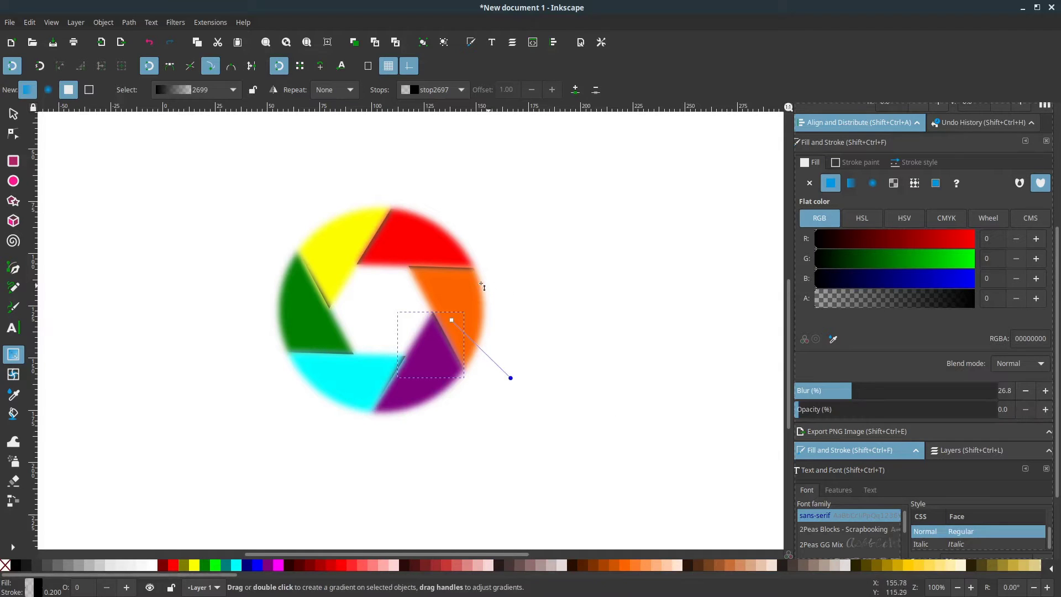
left_click(13, 114)
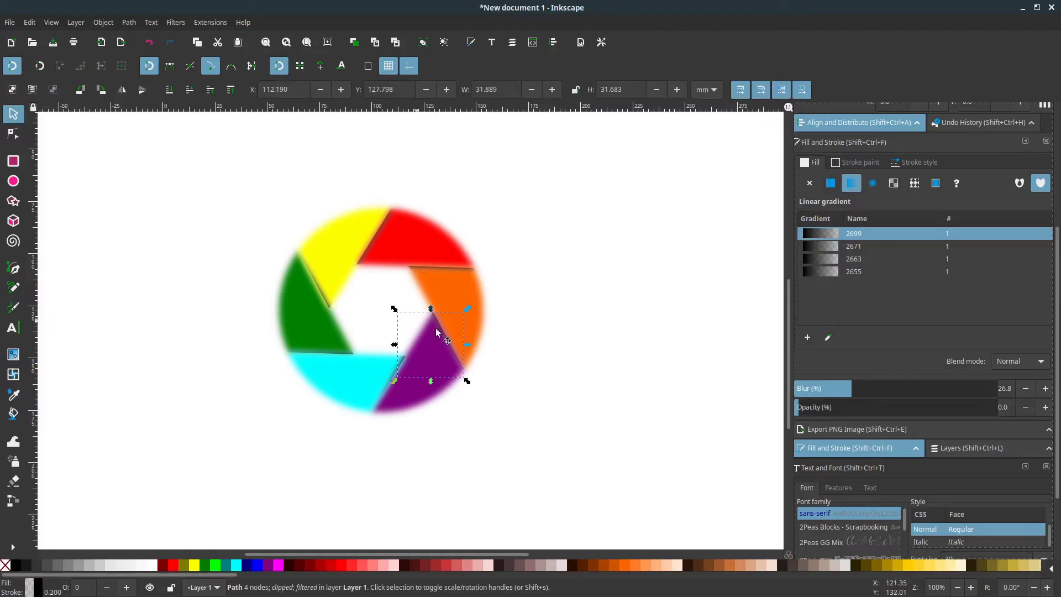
Step: Give the shadow strip between the red and orange blades a linear gradient angled up-right
left_click(448, 271)
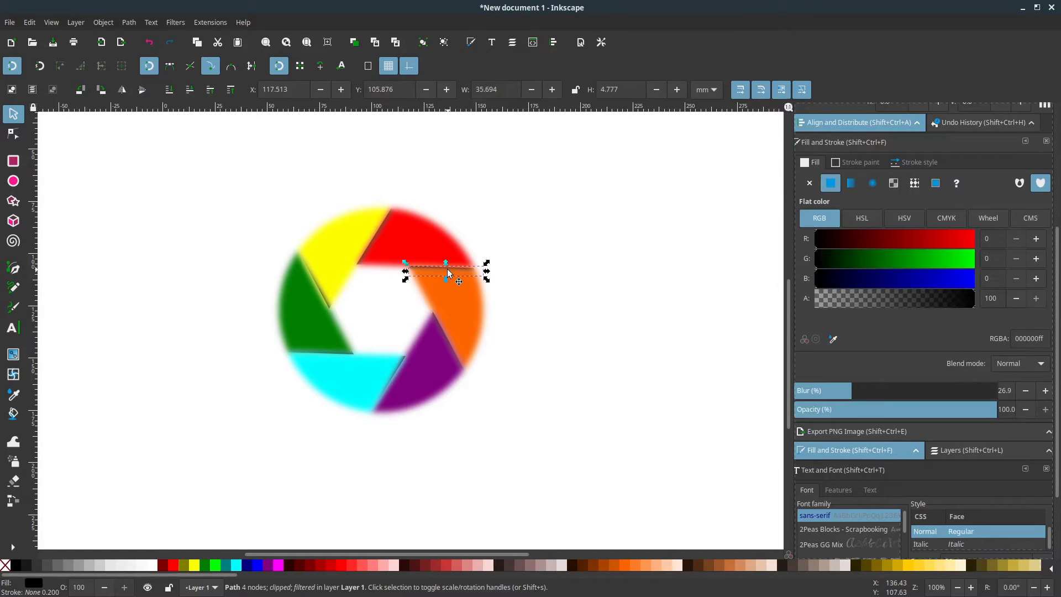
left_click(851, 183)
left_click(13, 354)
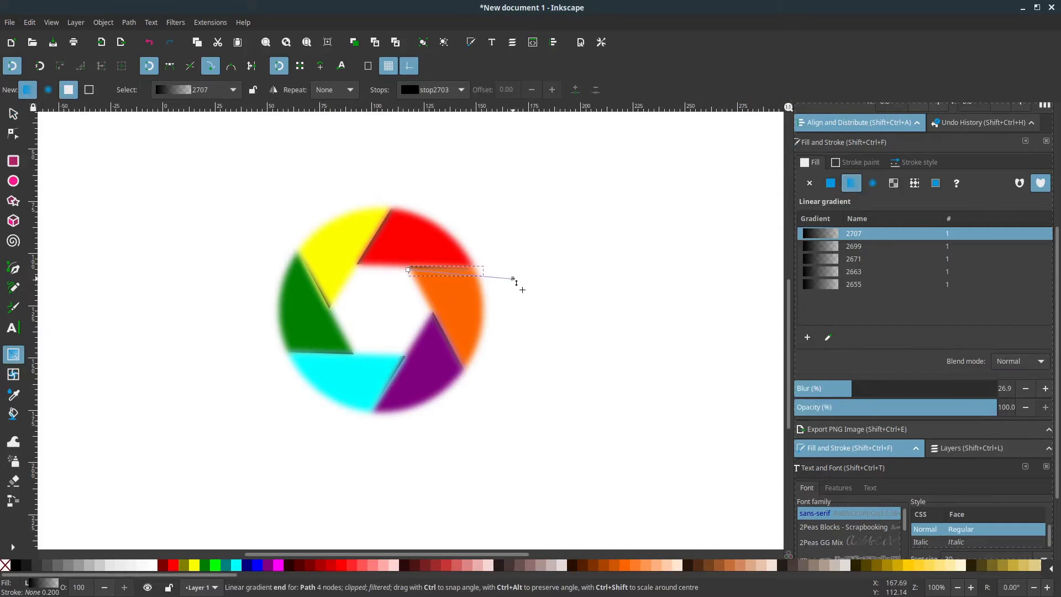
left_click_drag(485, 278, 509, 273)
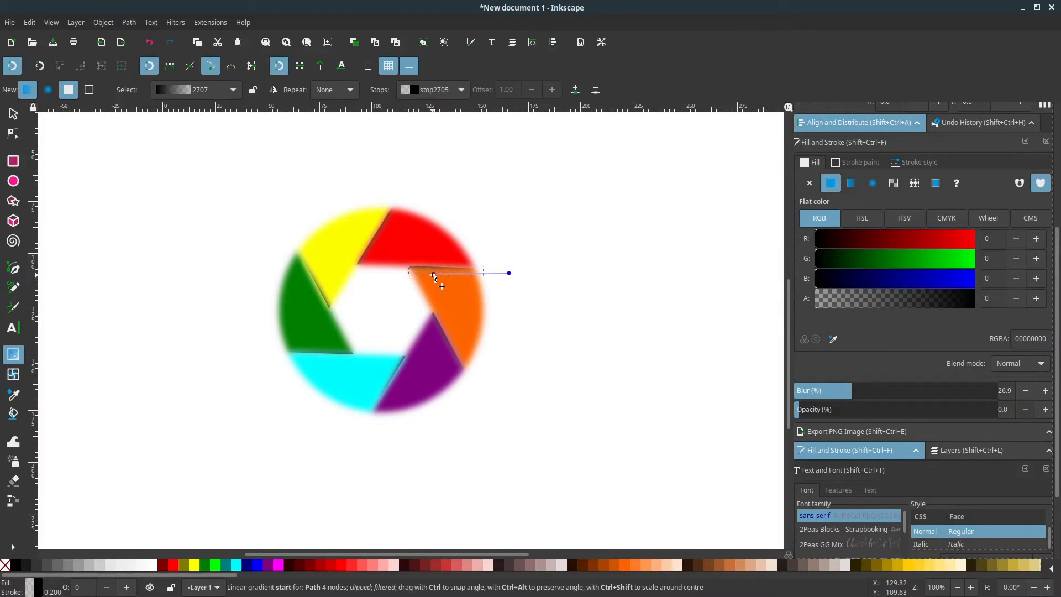
left_click(434, 274)
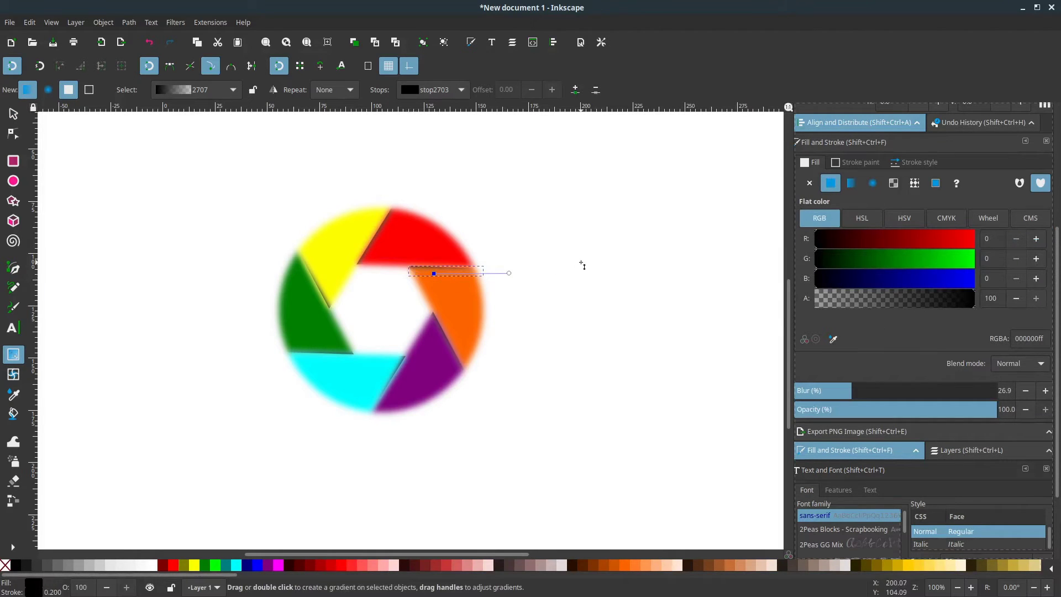
left_click(13, 115)
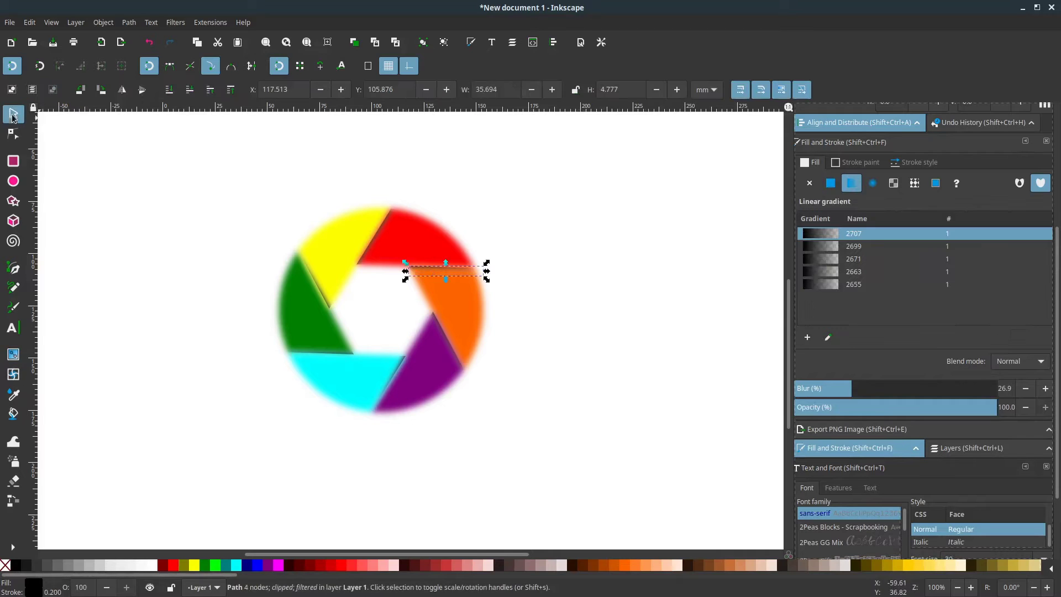
Step: Give the shadow between the yellow and red blades a linear gradient fill
left_click(379, 235)
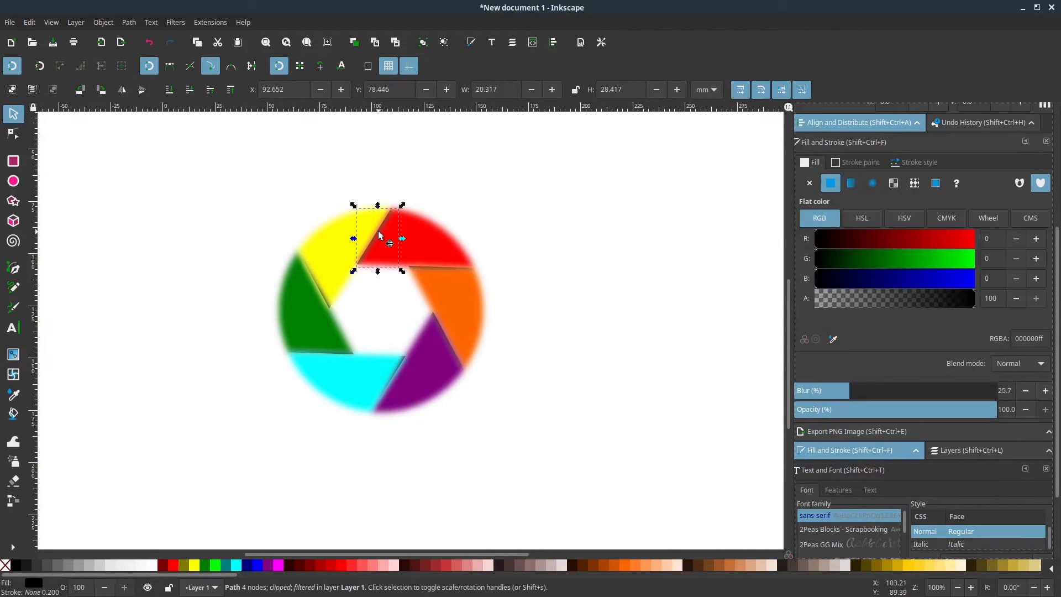
left_click(852, 183)
left_click(13, 354)
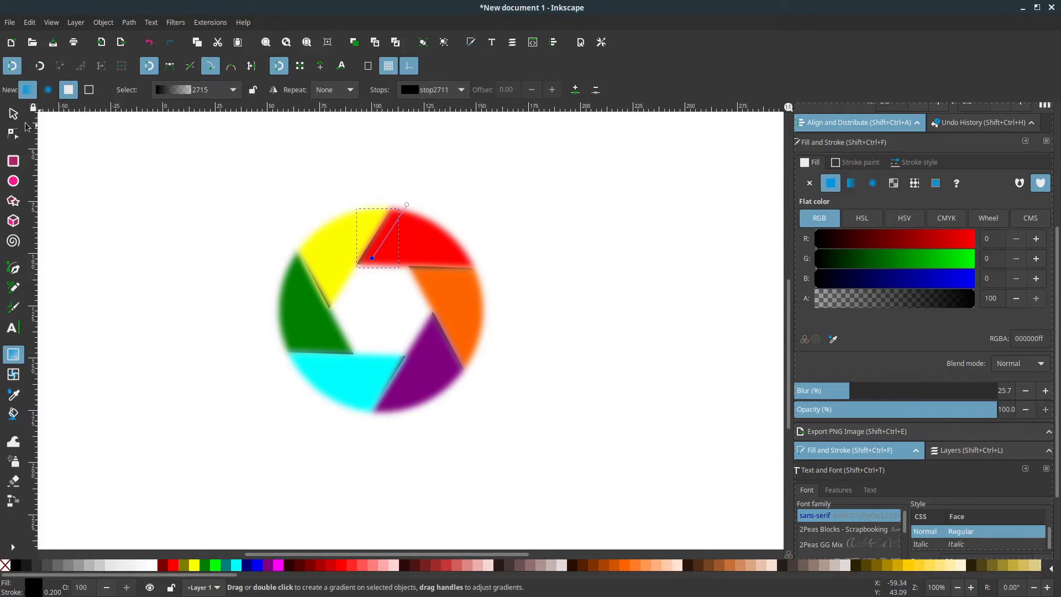
left_click(13, 114)
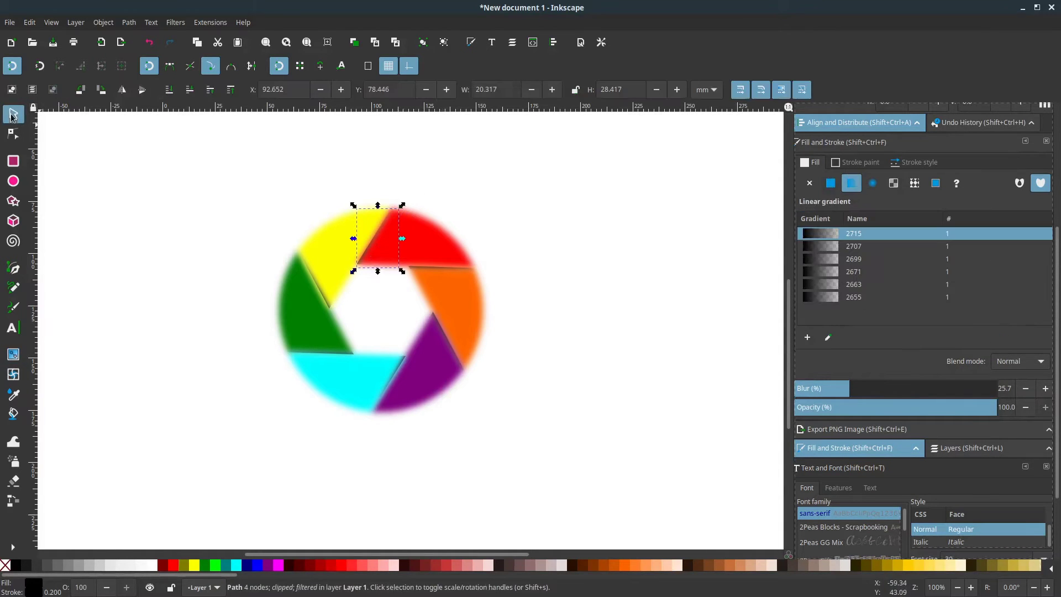
Step: Redirect the yellow blade's gradient downward along its edge and check its start stop
left_click(318, 289)
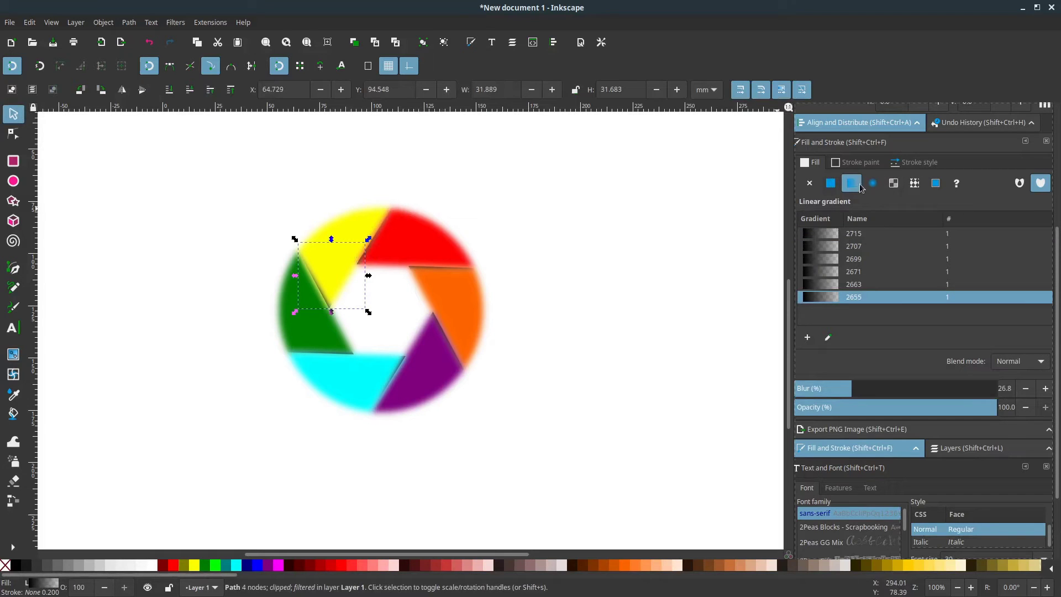
left_click(14, 268)
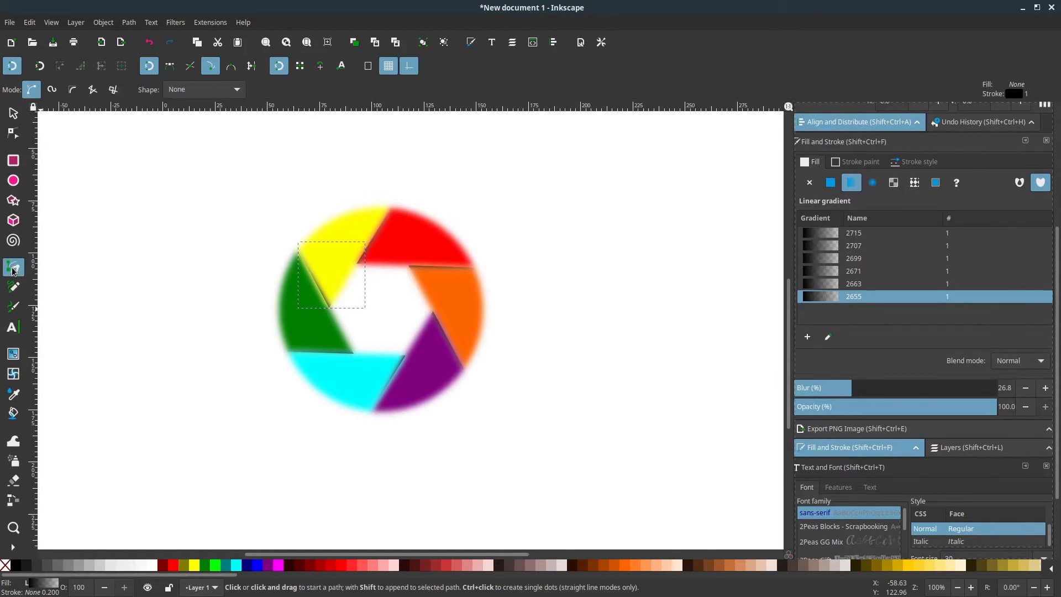
left_click(14, 353)
mouse_move(341, 270)
left_mouse_down()
mouse_move(339, 299)
mouse_move(335, 287)
left_mouse_up()
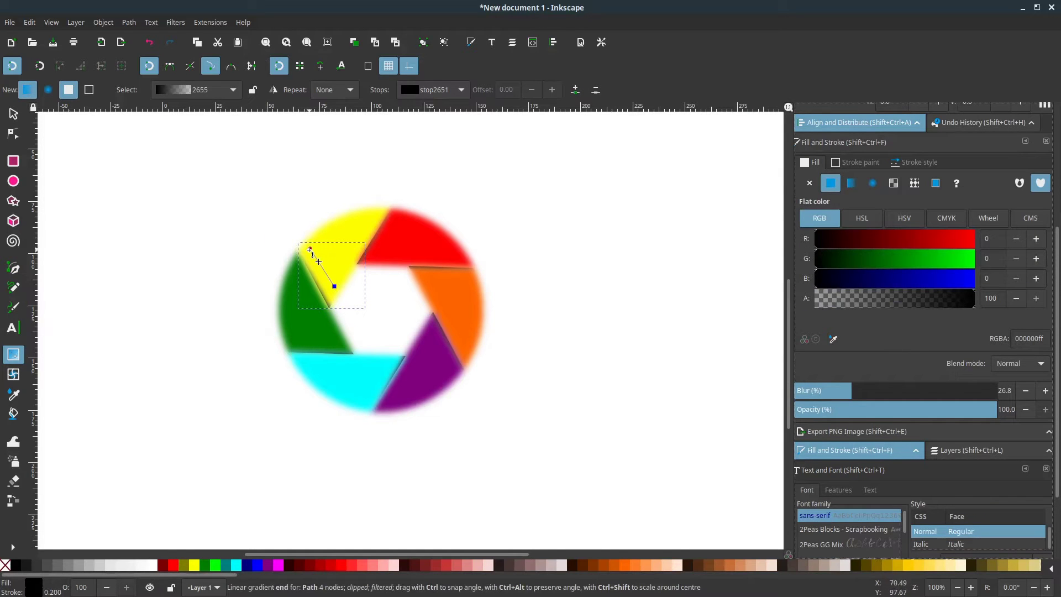
left_click(310, 249)
left_click(13, 113)
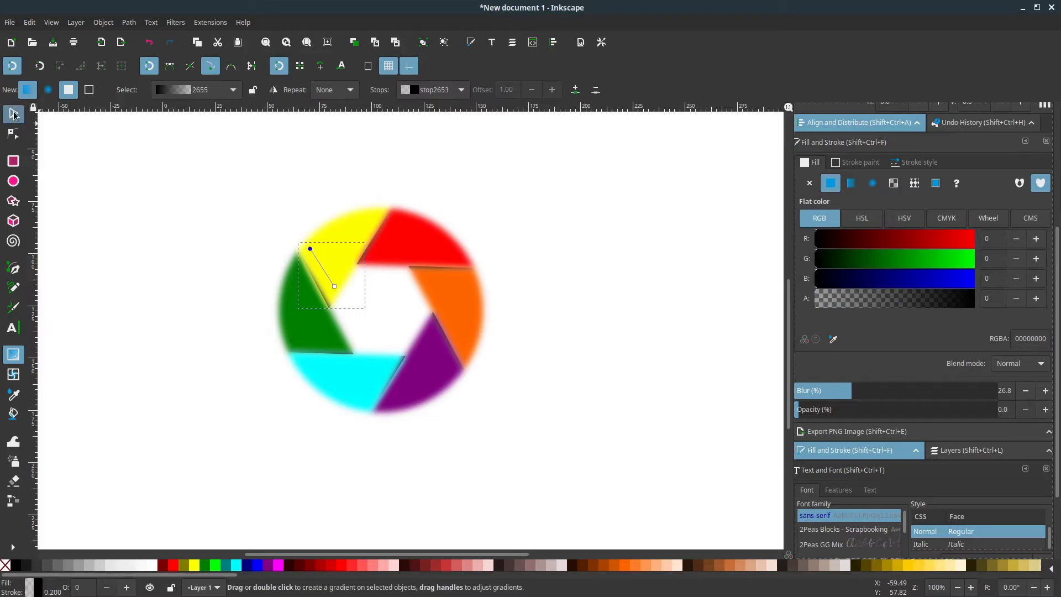
left_click(419, 192)
scroll(442, 221, "down", 1)
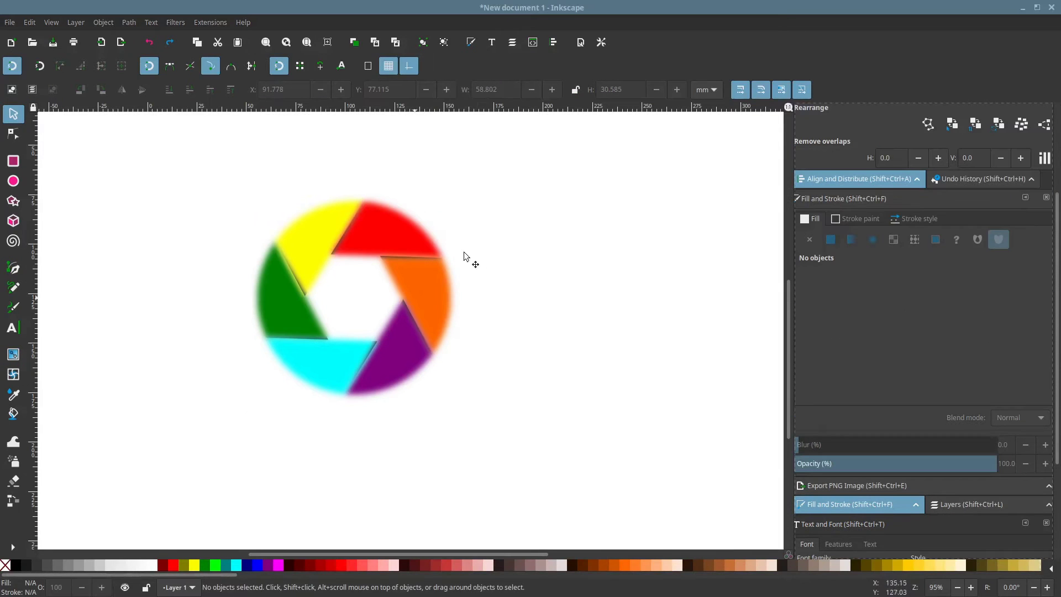
Step: Select the red, yellow, green, cyan, purple and orange blades and lower their blur to about 7%
left_click(379, 235)
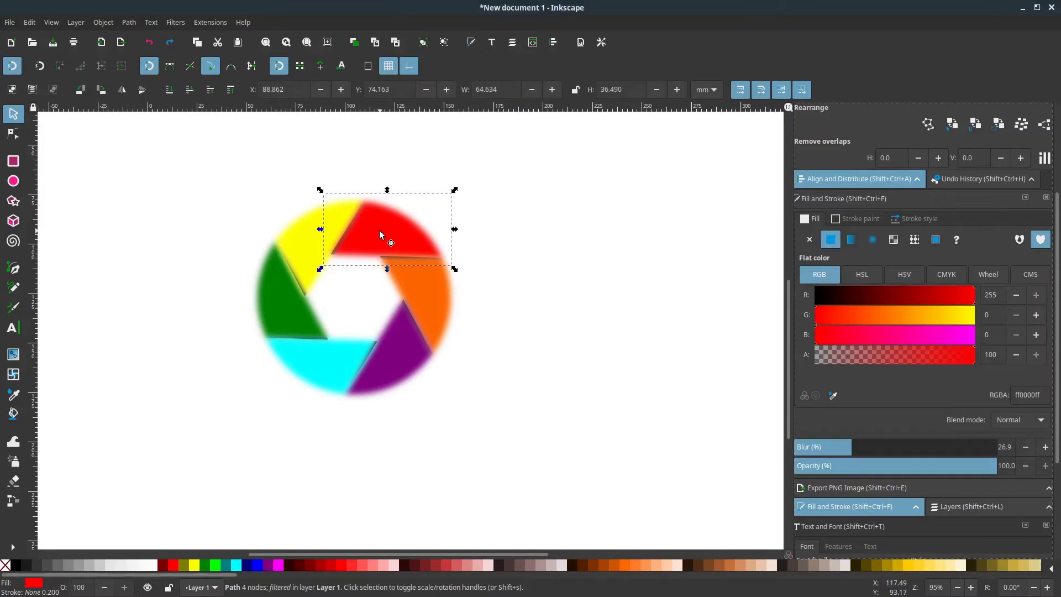
left_click(303, 246, "shift")
left_click(292, 314, "shift")
left_click(309, 360, "shift")
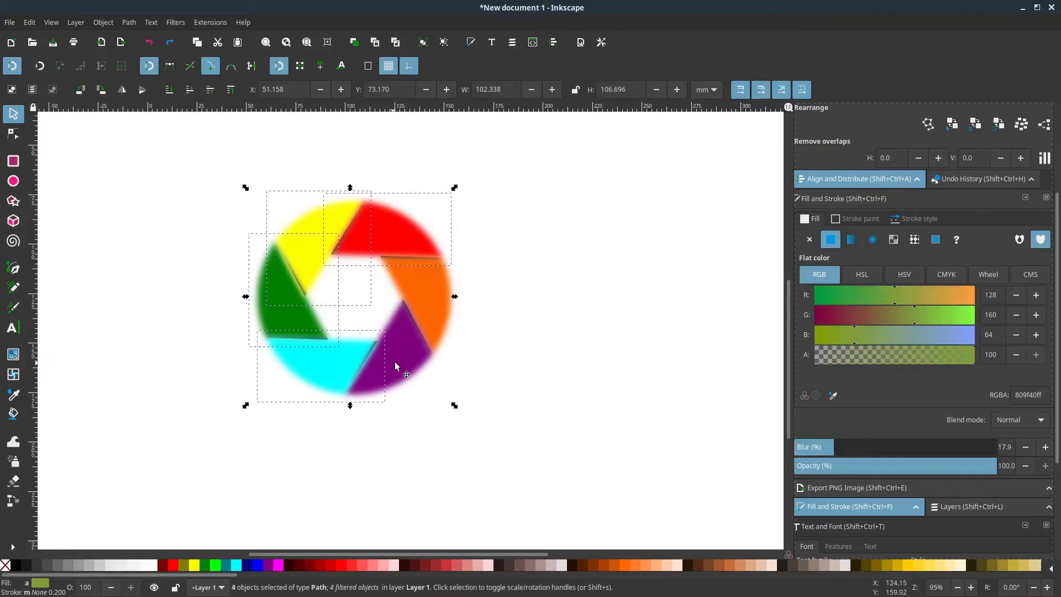
left_click(409, 347, "shift")
left_click(435, 289, "shift")
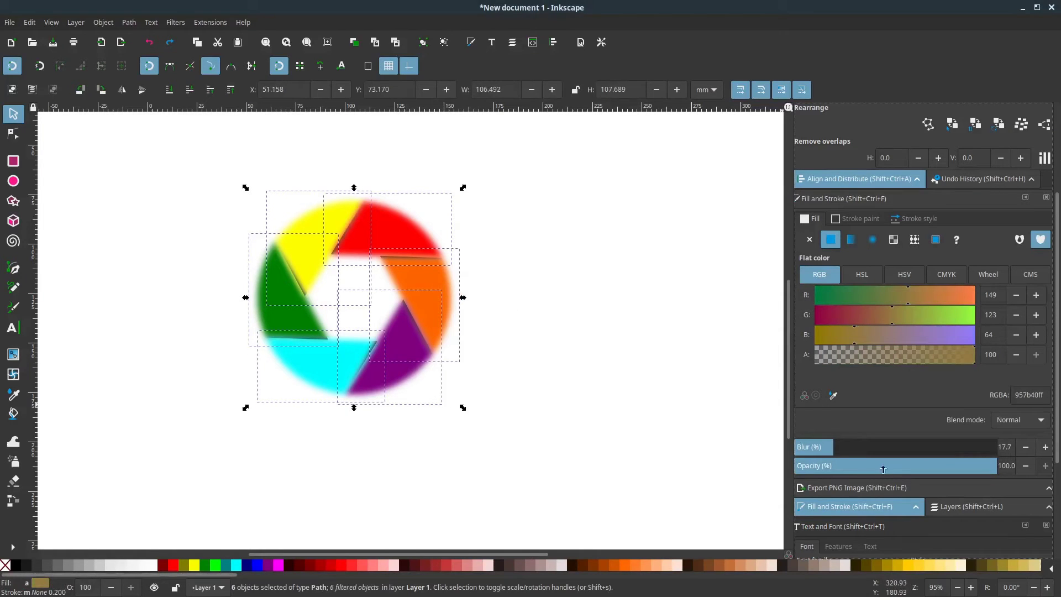
left_click_drag(832, 446, 808, 447)
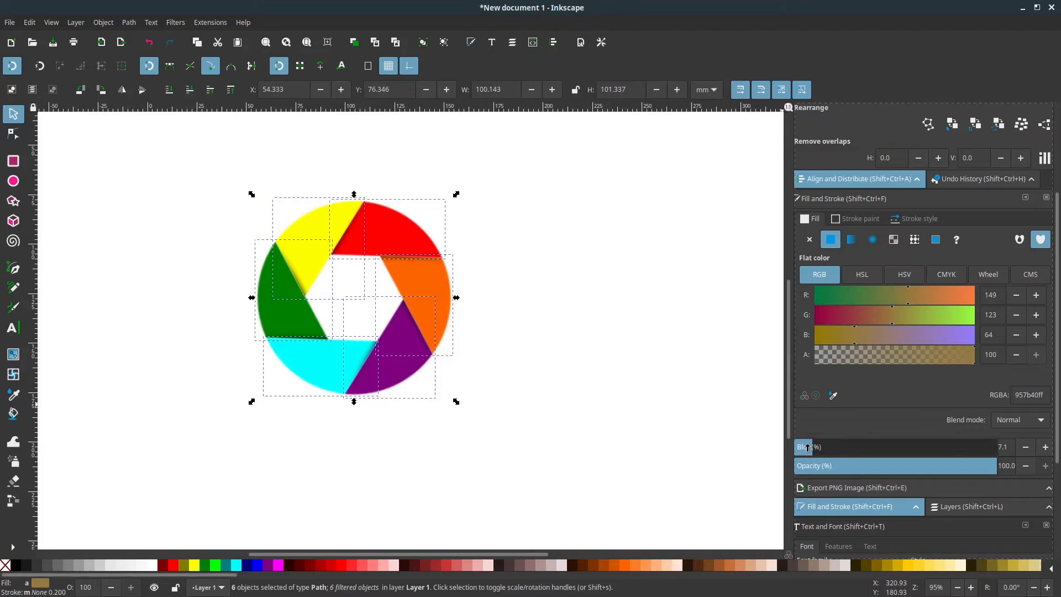
left_click(530, 303)
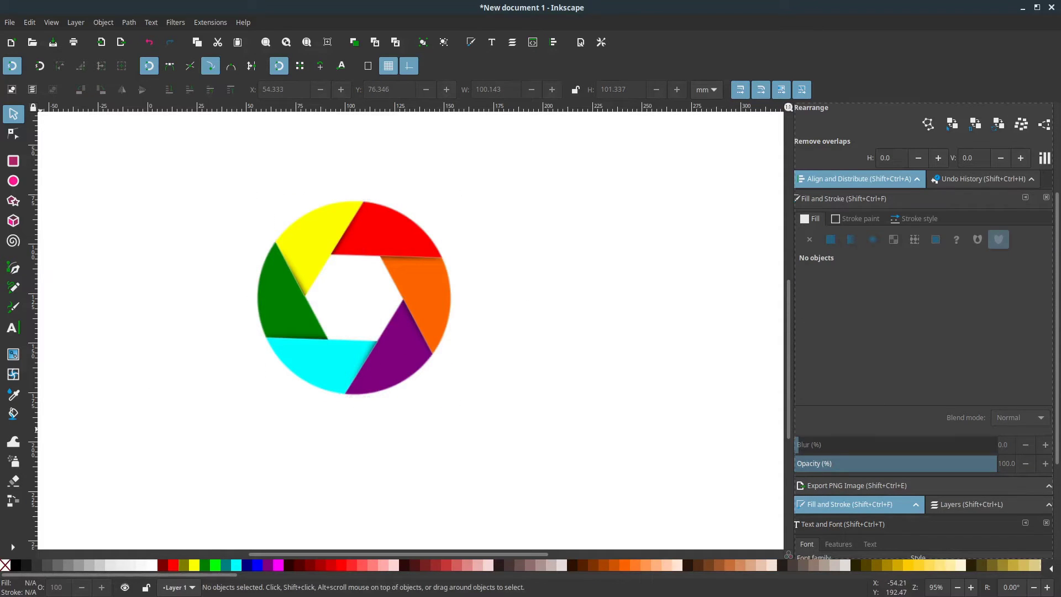
scroll(385, 308, "up", 1)
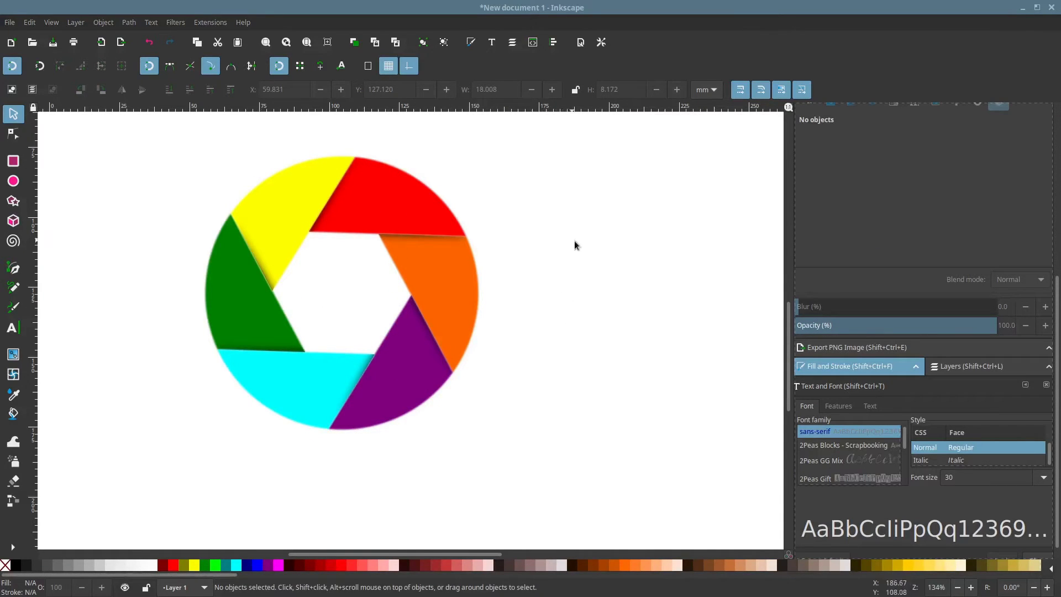
Step: Place a text cursor right of the aperture and set the font family to Arial
left_click_drag(790, 319, 790, 300)
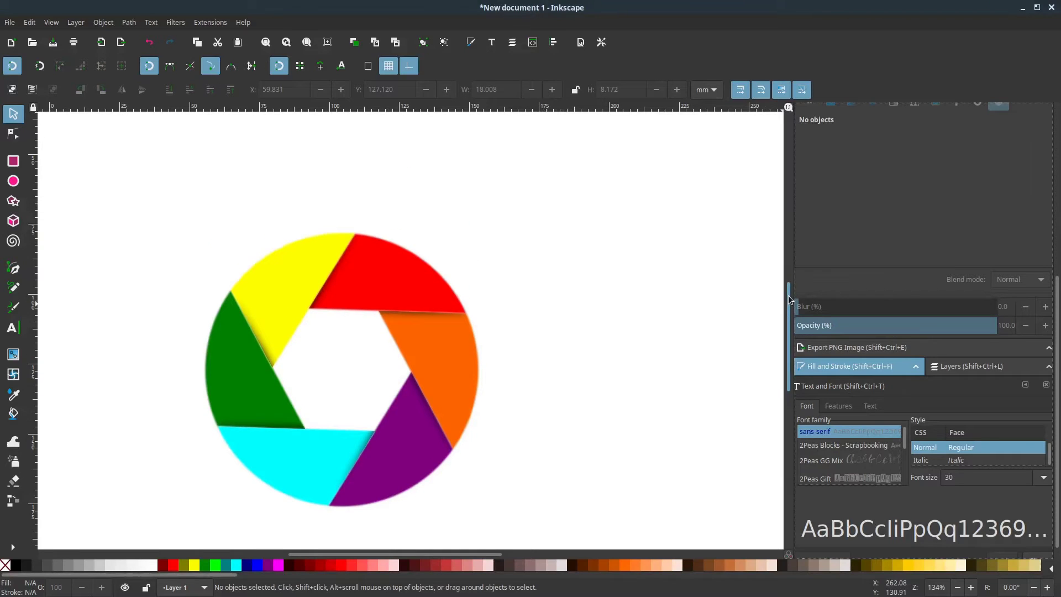
left_click(10, 329)
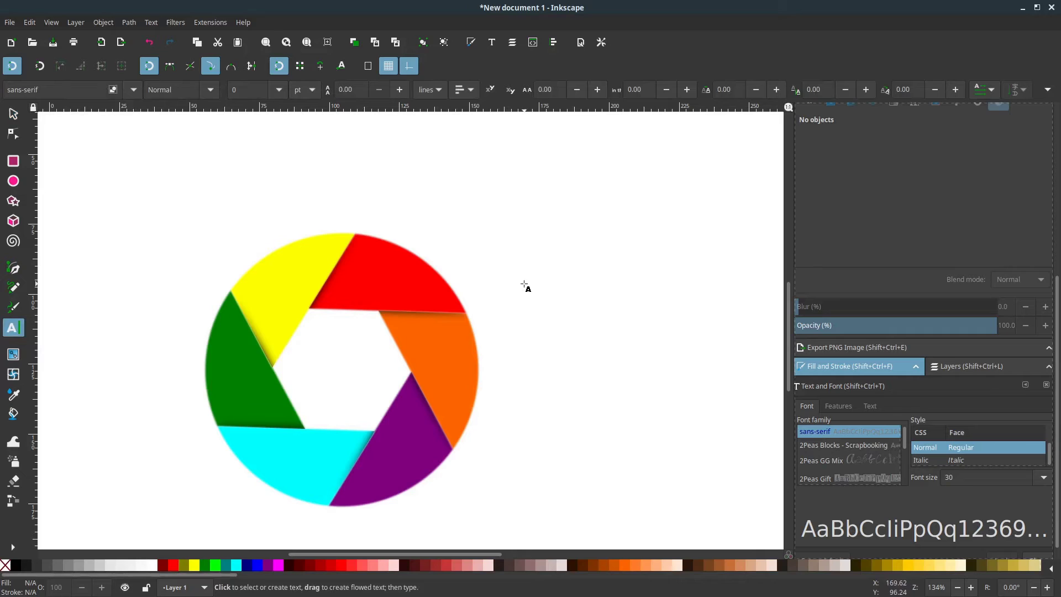
left_click(525, 285)
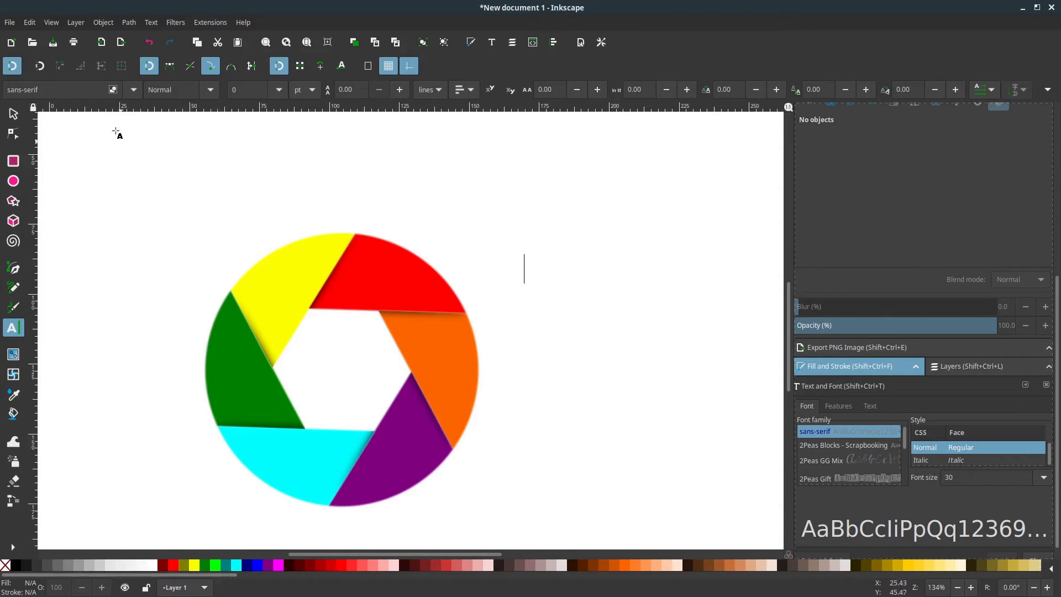
left_click(133, 90)
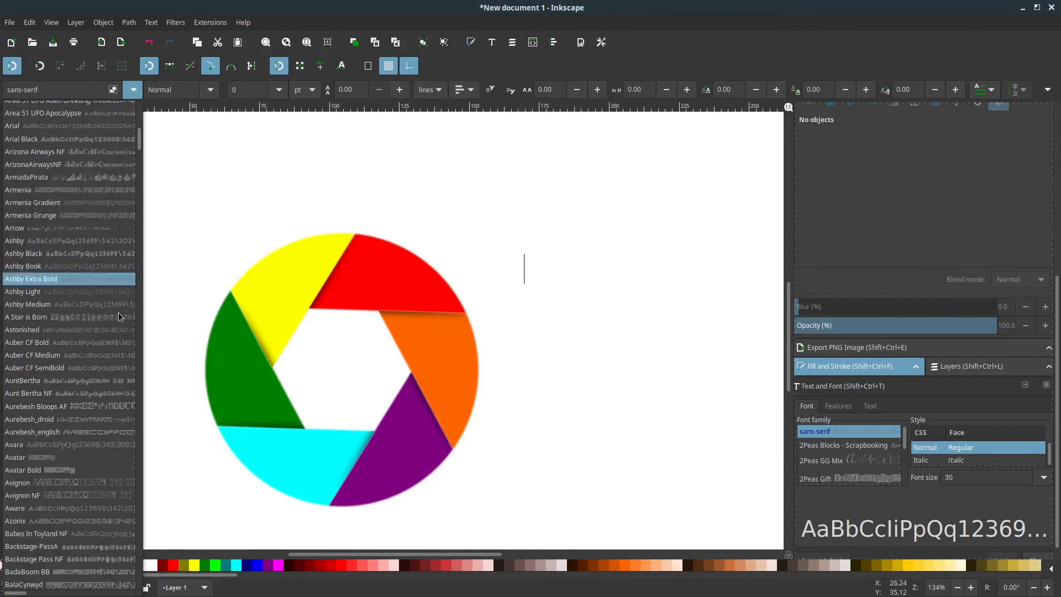
scroll(111, 387, "down", 3)
scroll(108, 420, "down", 5)
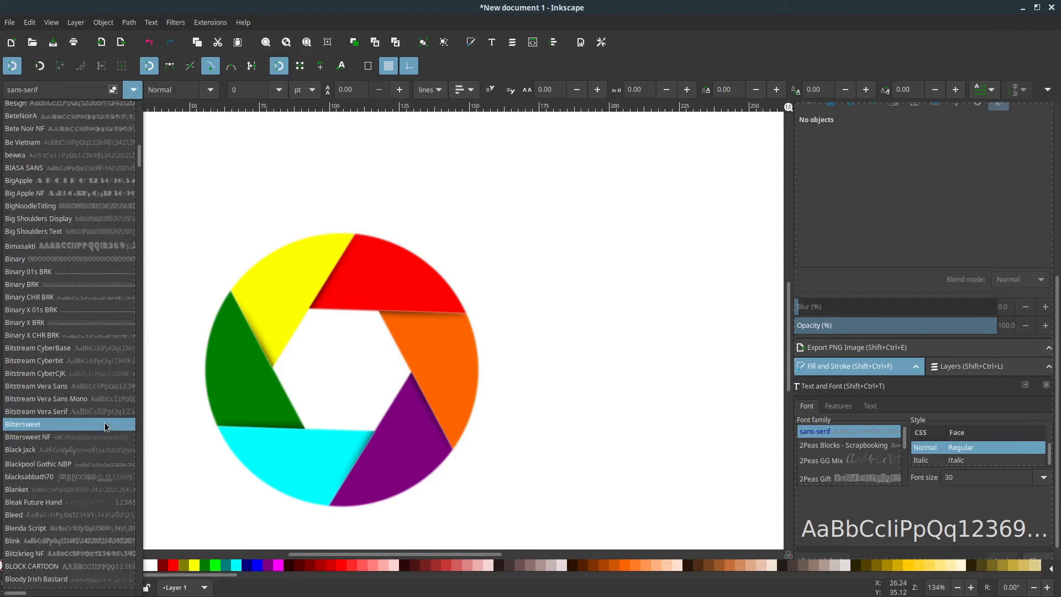
scroll(104, 422, "up", 4)
scroll(105, 423, "up", 4)
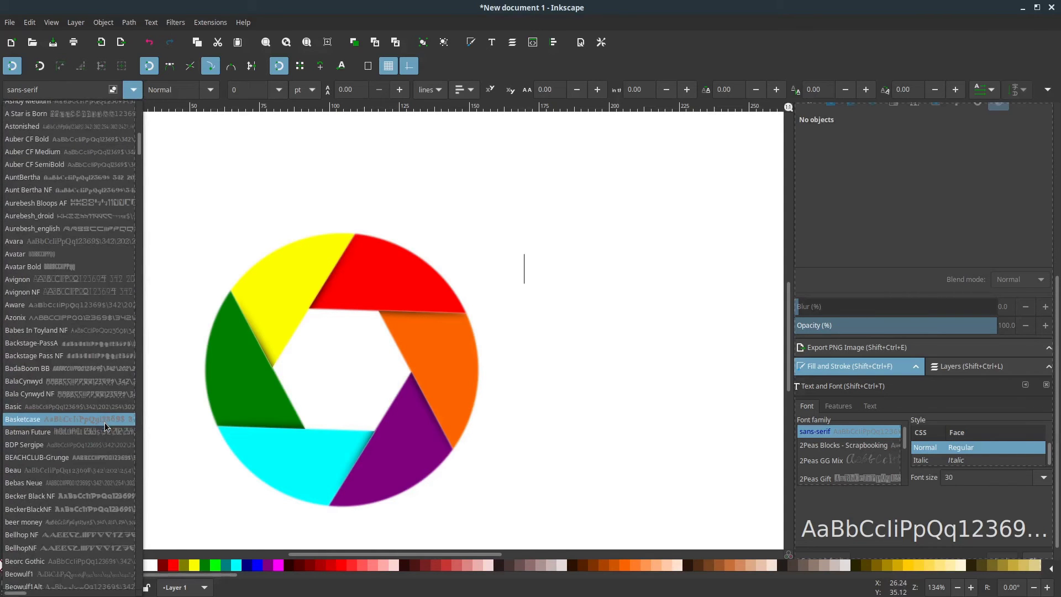
scroll(104, 422, "up", 3)
scroll(105, 423, "up", 4)
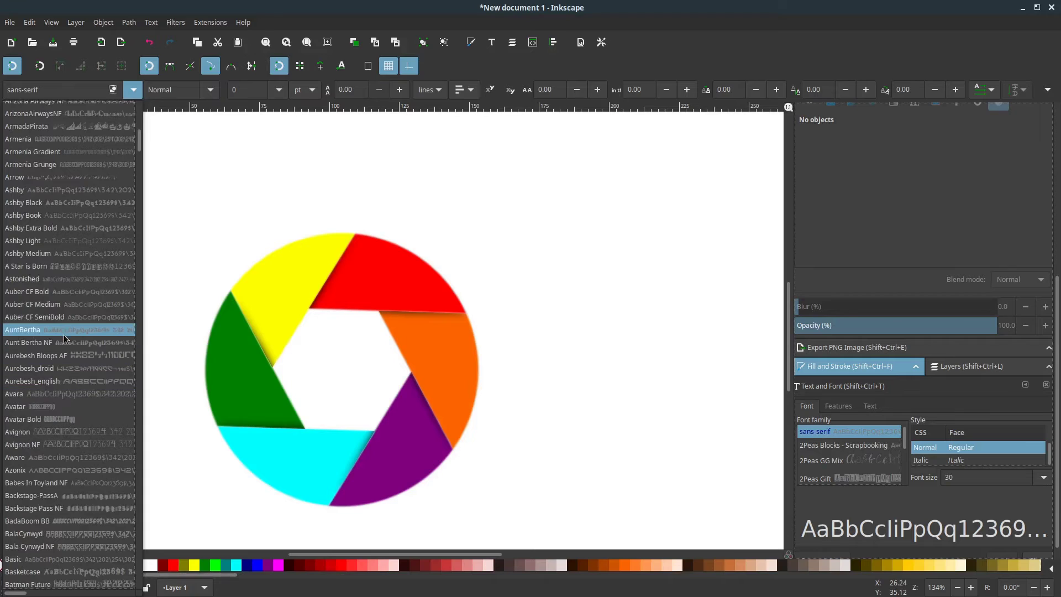
scroll(72, 310, "up", 2)
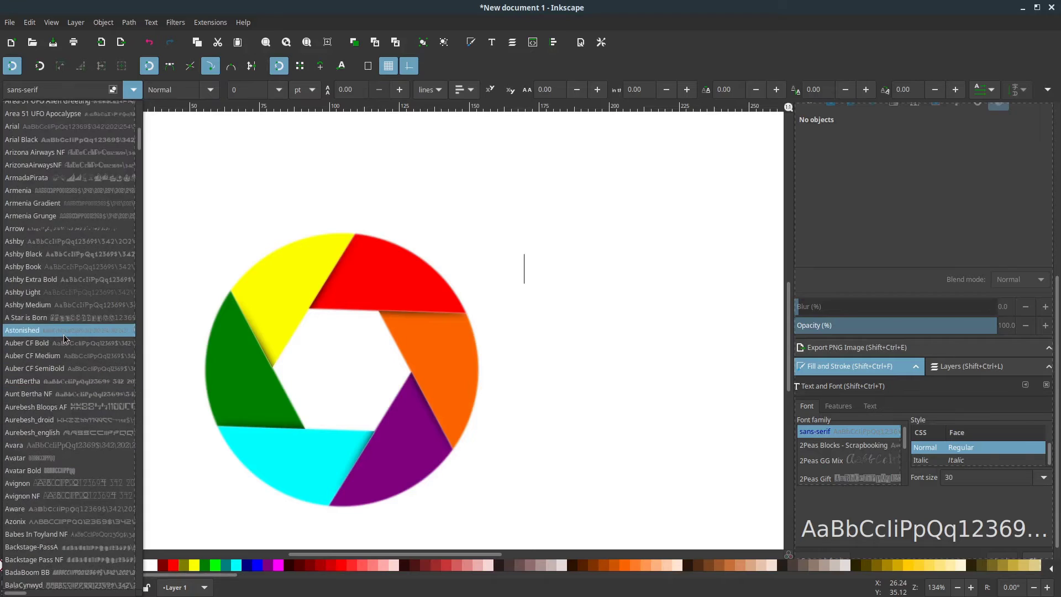
left_click(49, 130)
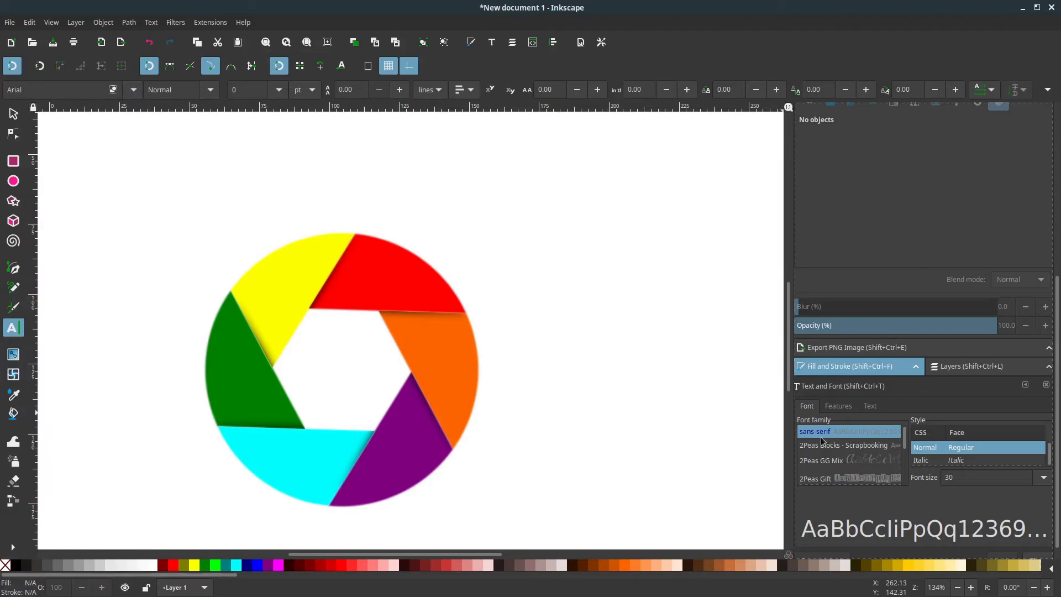
Step: Type the label '.01' right of the aperture, fixing a typo, then deselect it
left_click(526, 275)
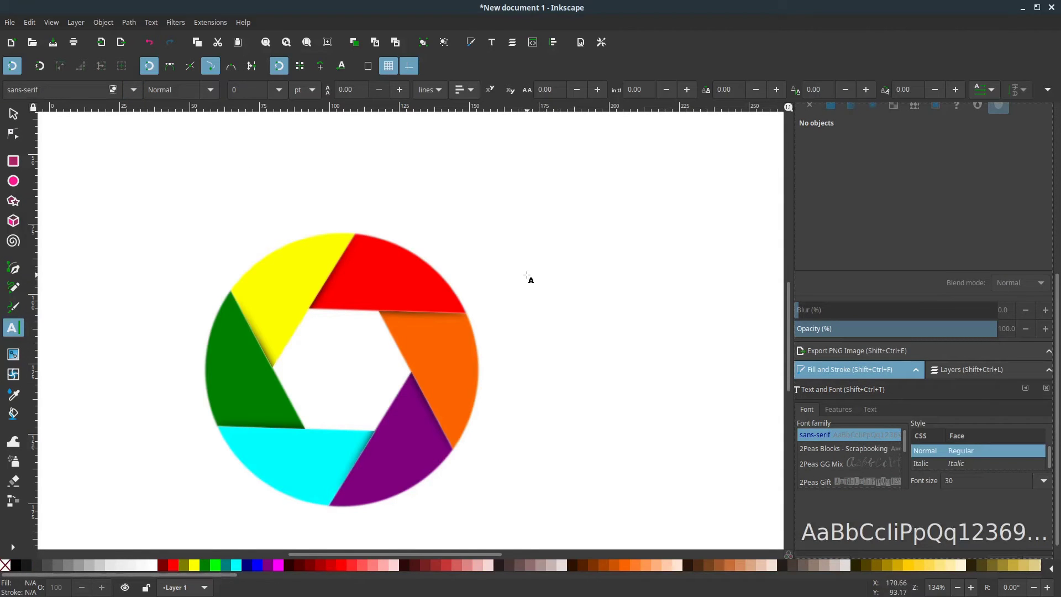
type("0")
key("BackSpace")
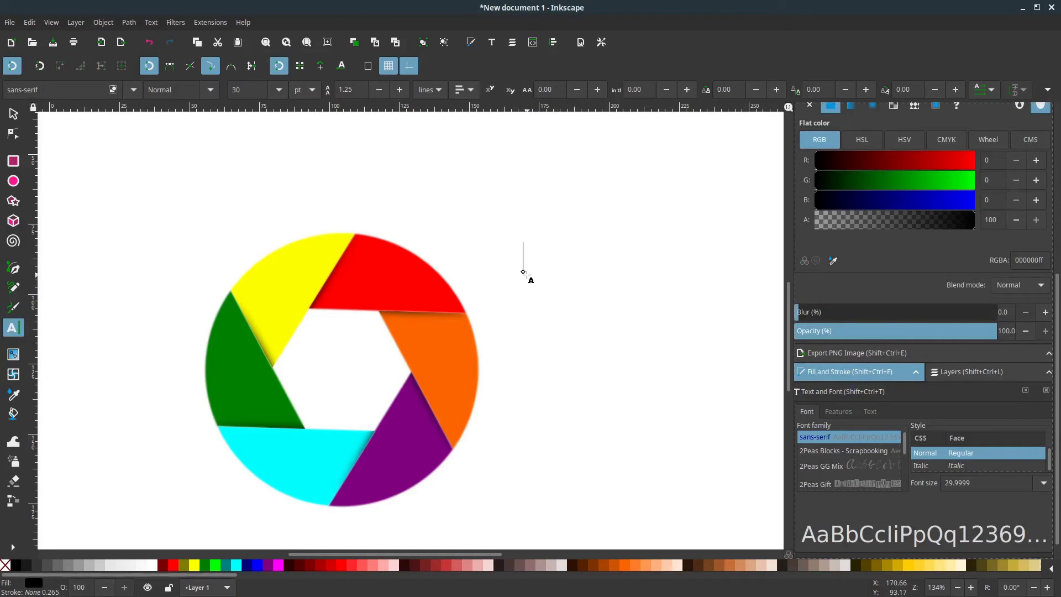
type(".01")
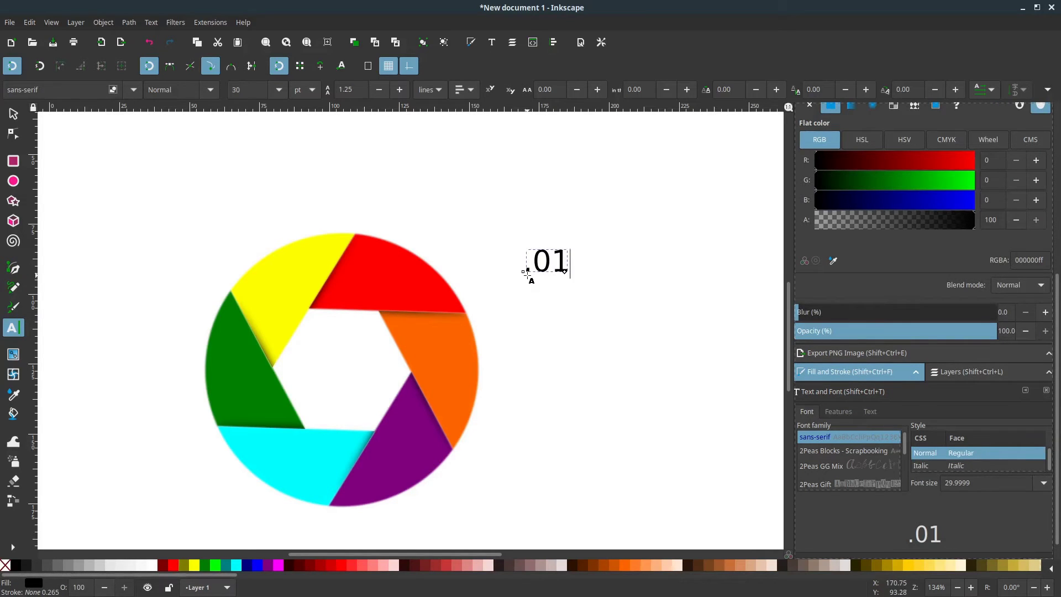
left_click(13, 113)
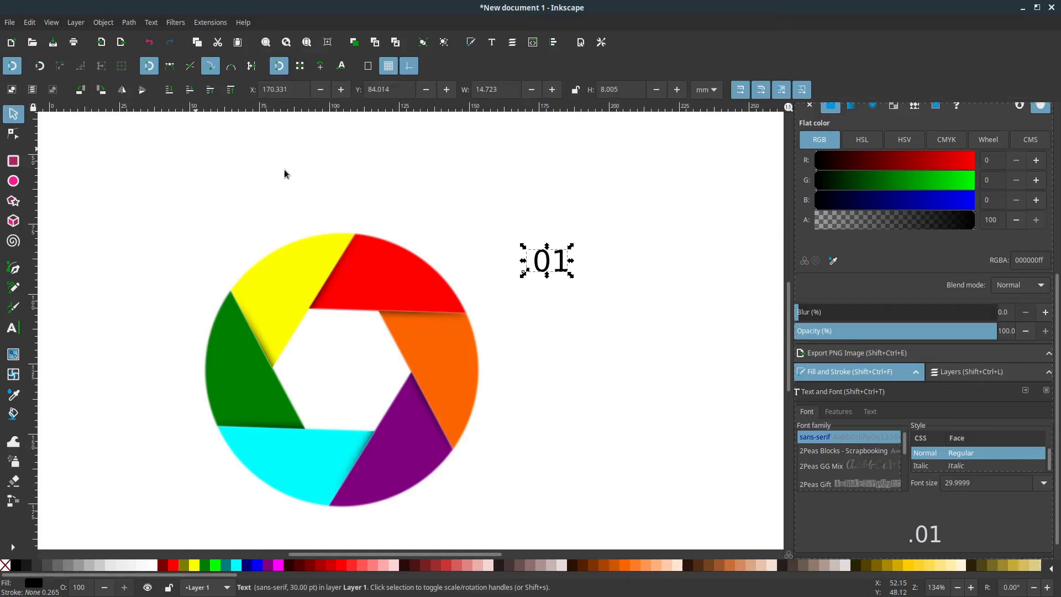
left_click(589, 262)
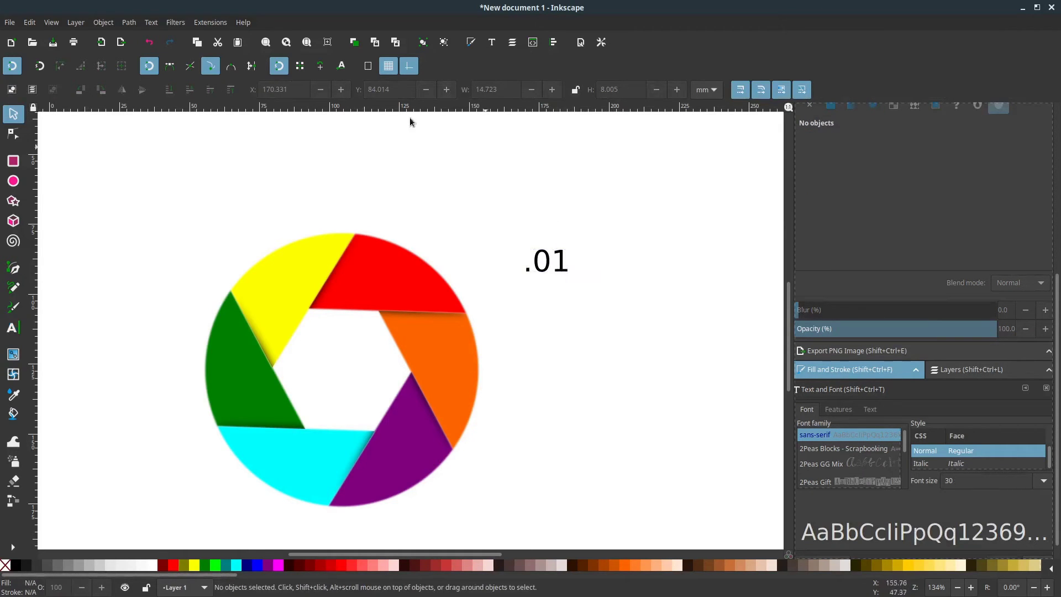
Step: Generate a Lorem ipsum placeholder paragraph with Extensions > Text > Lorem ipsum
left_click(209, 22)
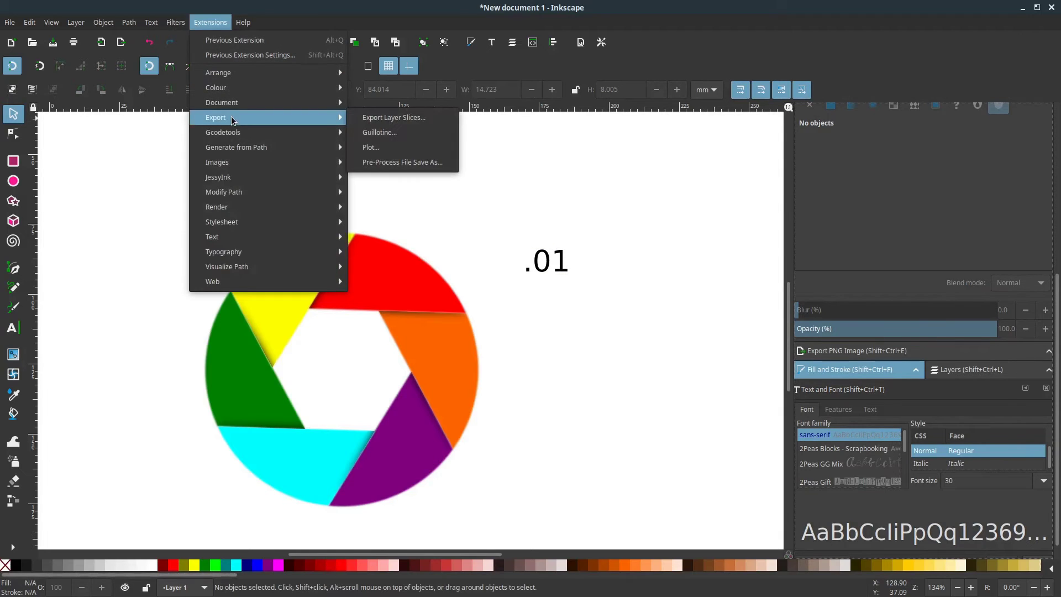
mouse_move(212, 236)
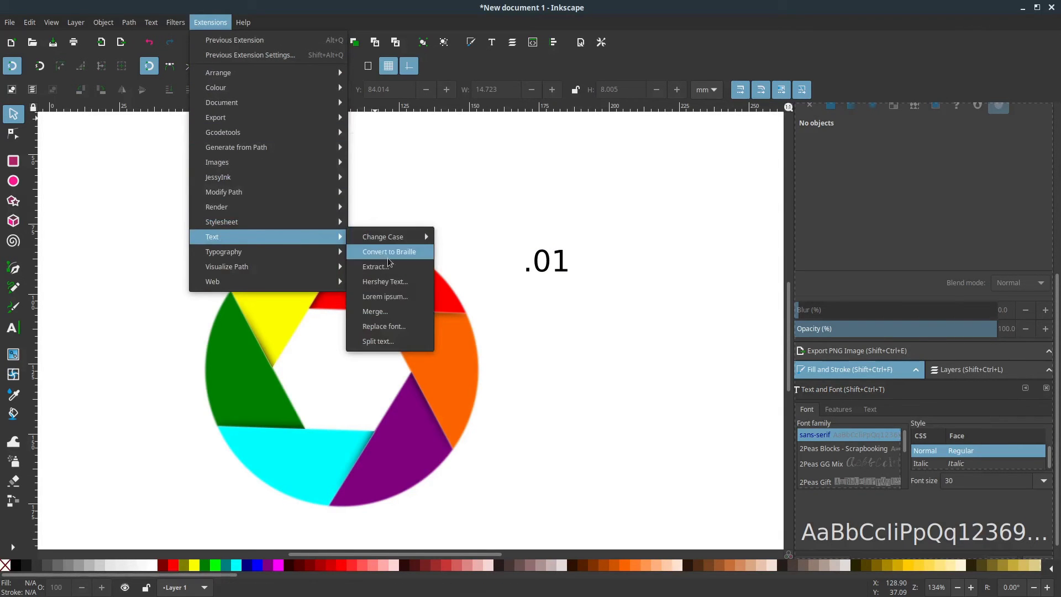
left_click(394, 297)
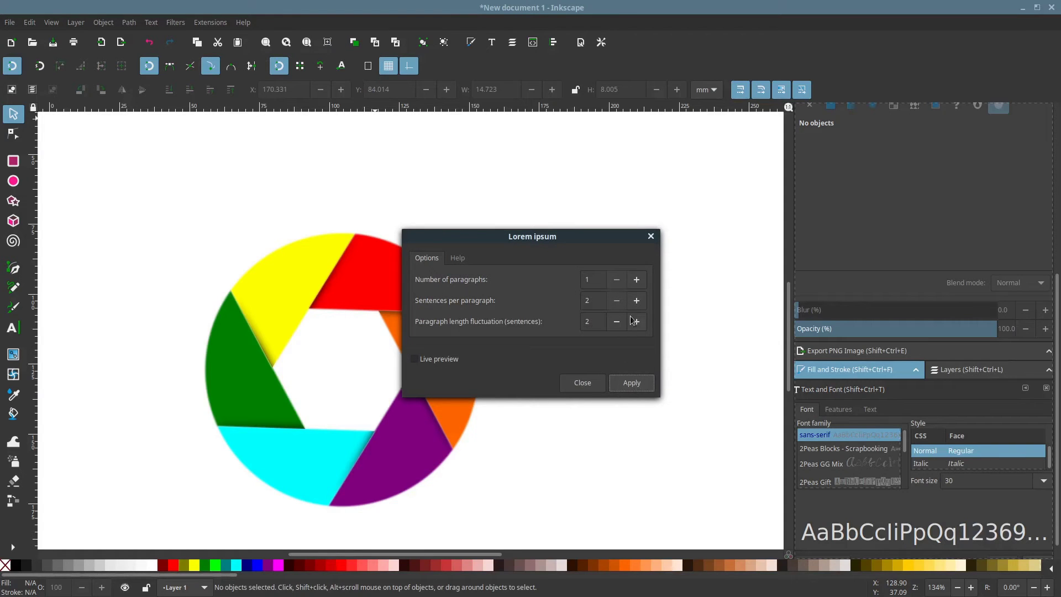
left_click(638, 388)
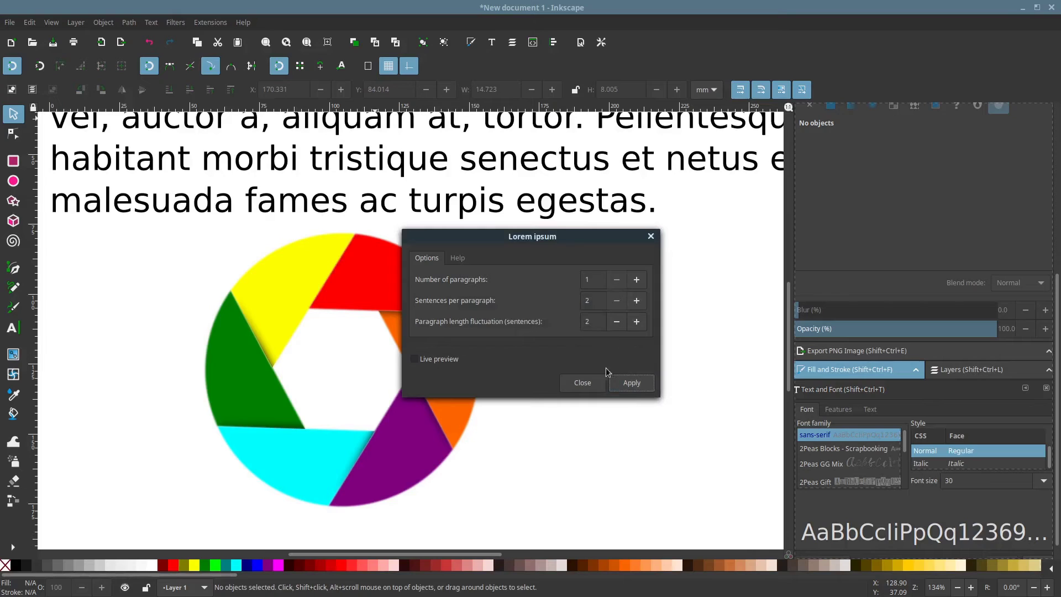
left_click(584, 383)
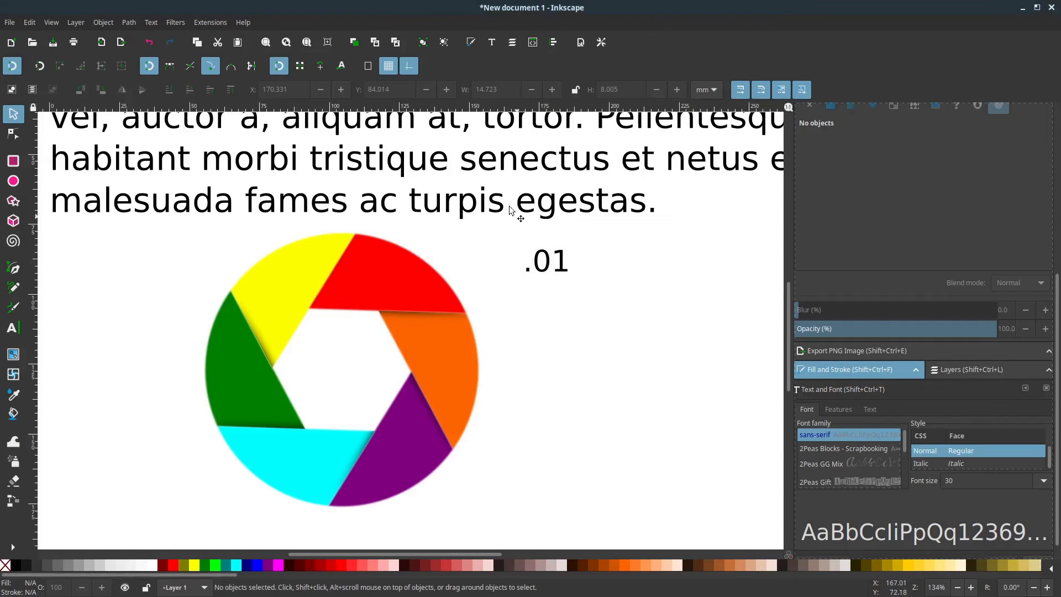
Step: Shrink the Lorem ipsum paragraph to about a quarter size and zoom to fit the wheel and texts
scroll(506, 203, "down", 2, "ctrl")
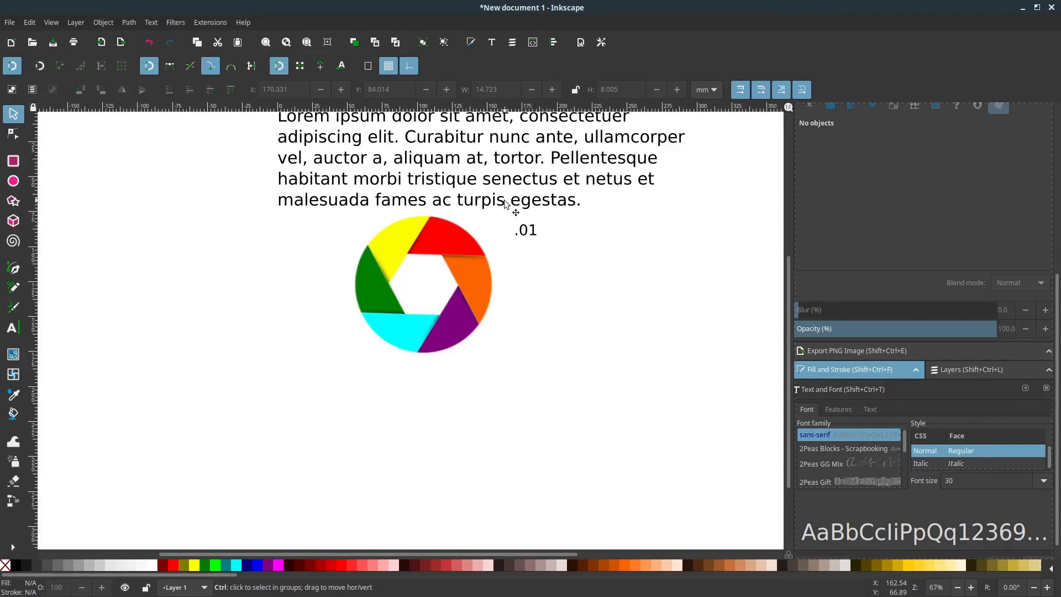
scroll(776, 227, "up", 4)
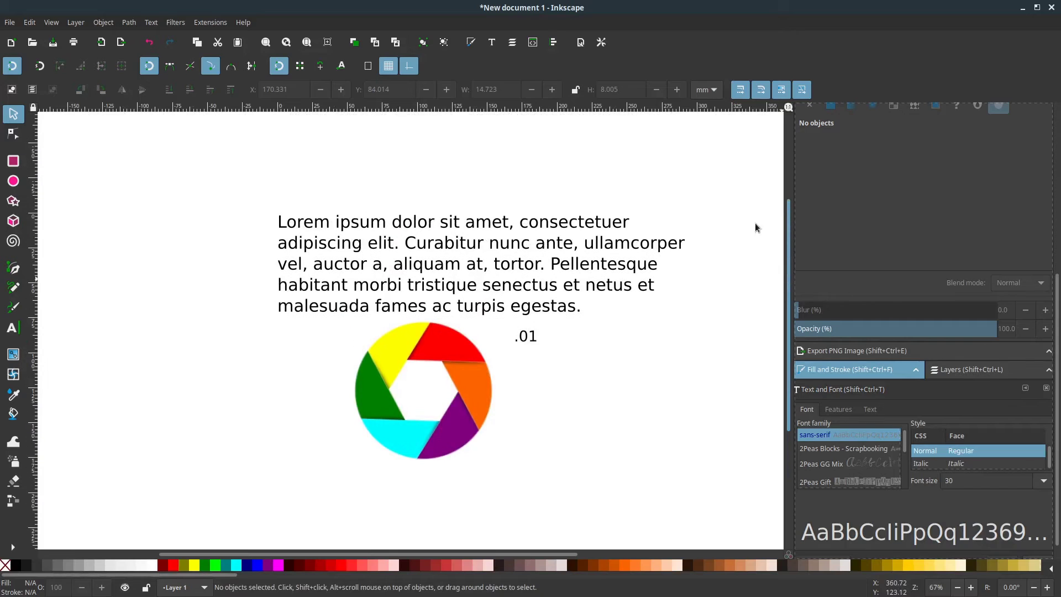
left_click(320, 226)
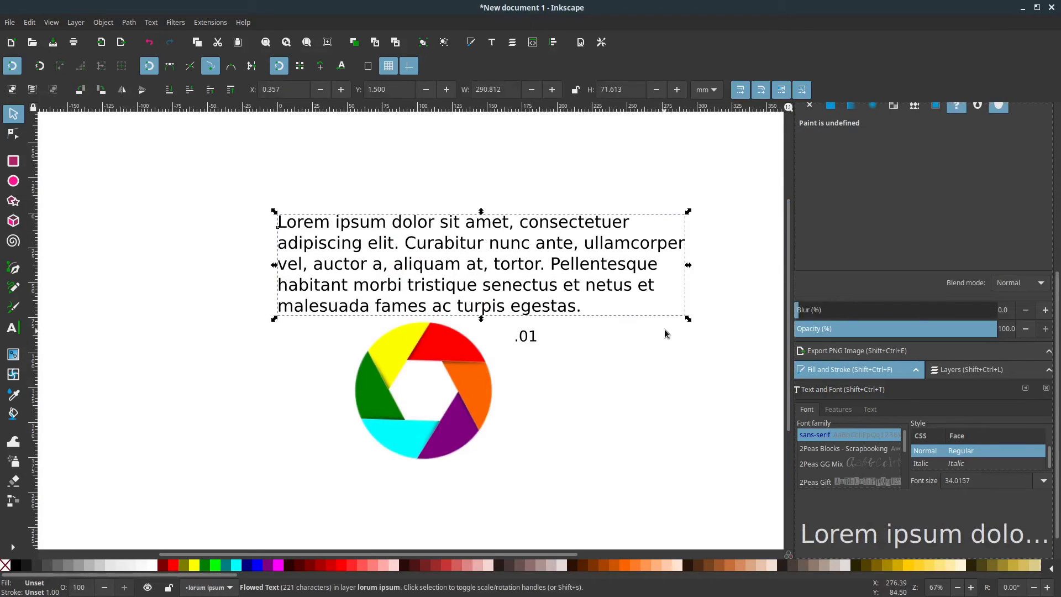
mouse_move(689, 320)
left_mouse_down()
mouse_move(611, 286)
mouse_move(537, 281)
left_mouse_up()
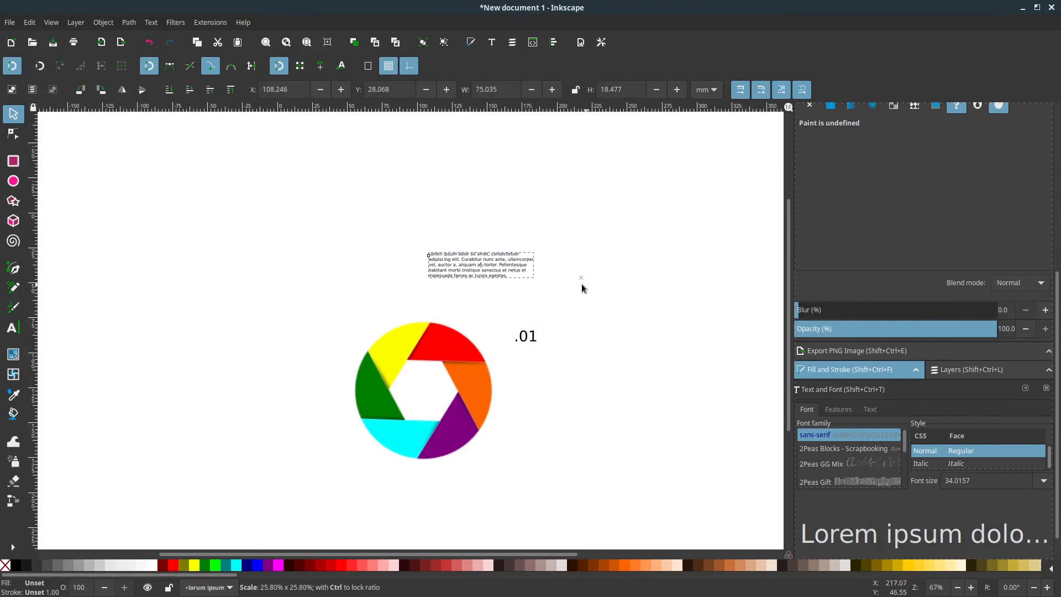
left_click_drag(318, 197, 578, 509)
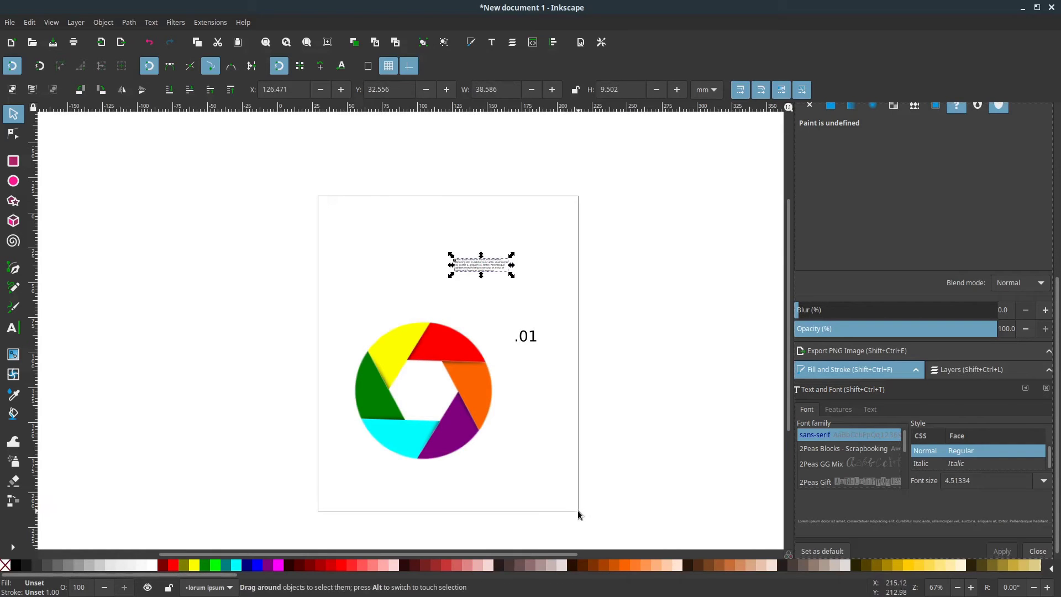
left_click(265, 43)
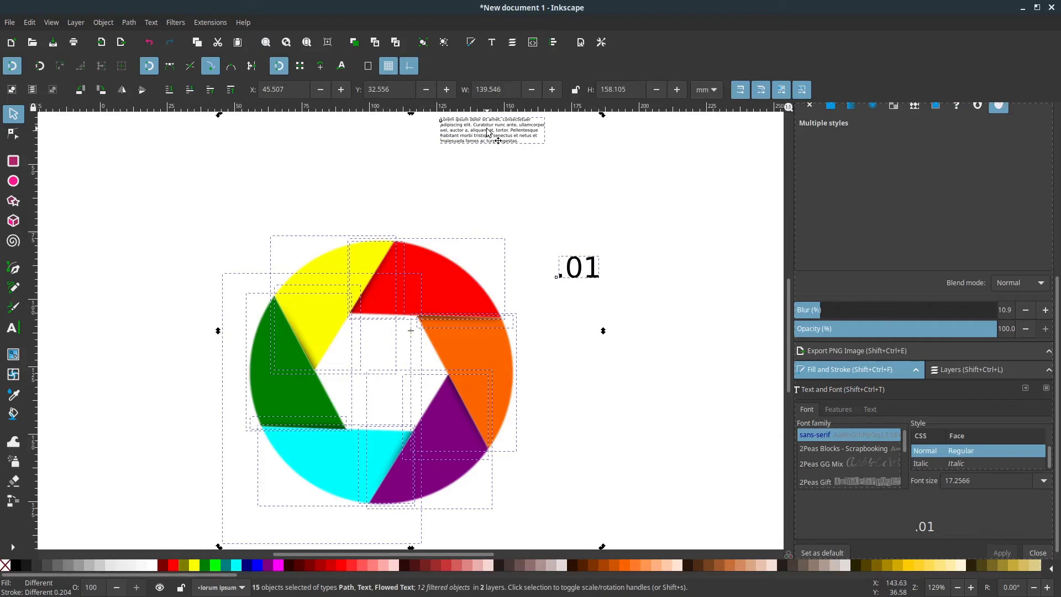
left_click(659, 172)
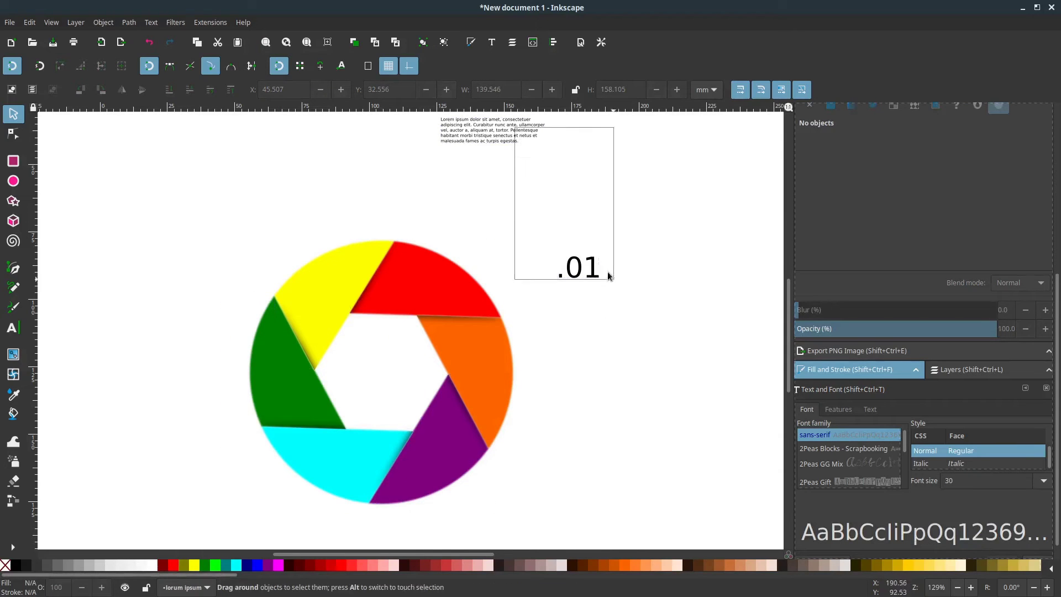
Step: Move the paragraph below .01 and align their left and top edges
left_click_drag(526, 145, 609, 278)
left_click(505, 136)
left_click_drag(516, 139, 637, 316)
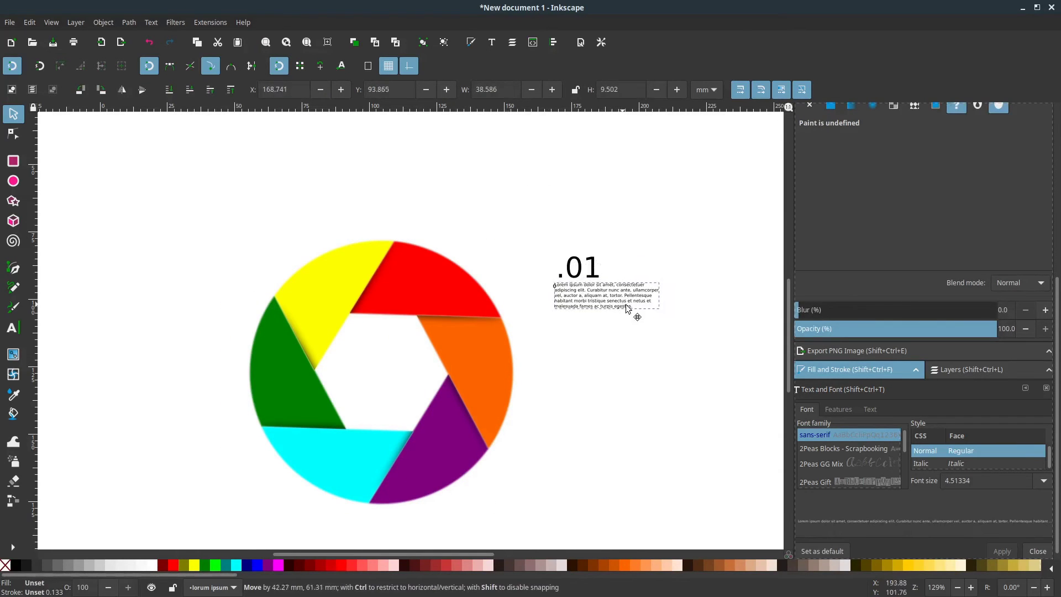
left_click(587, 271, "shift")
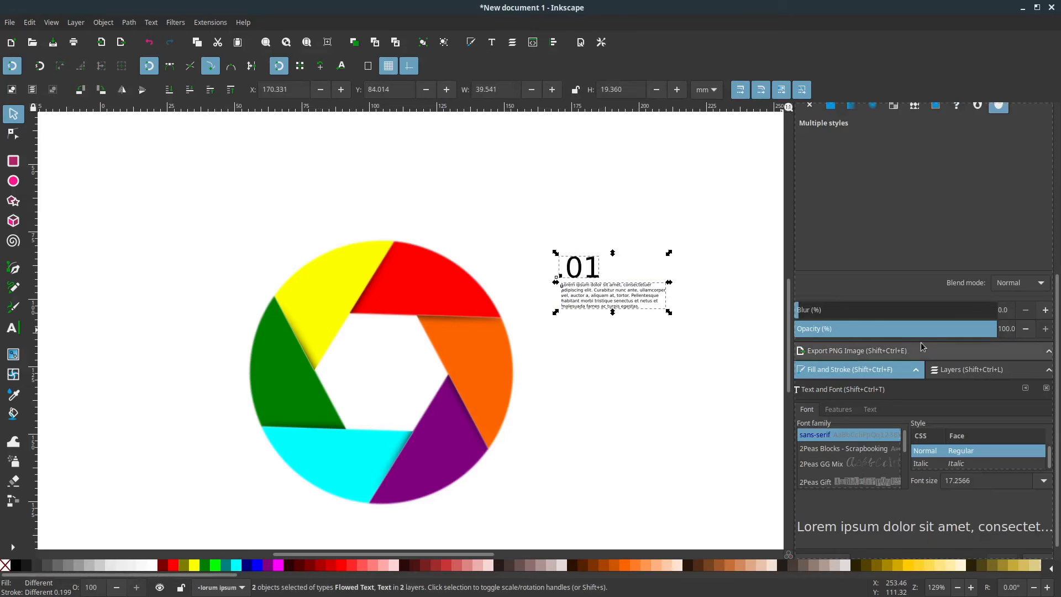
scroll(1058, 311, "up", 5)
scroll(1058, 311, "up", 5)
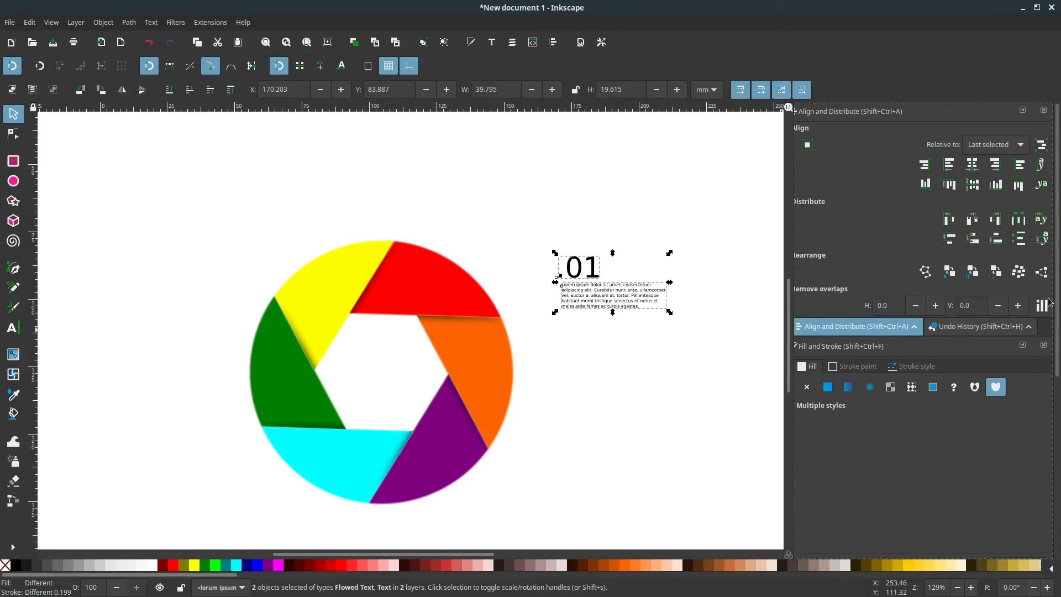
left_click(949, 165)
left_click(1017, 186)
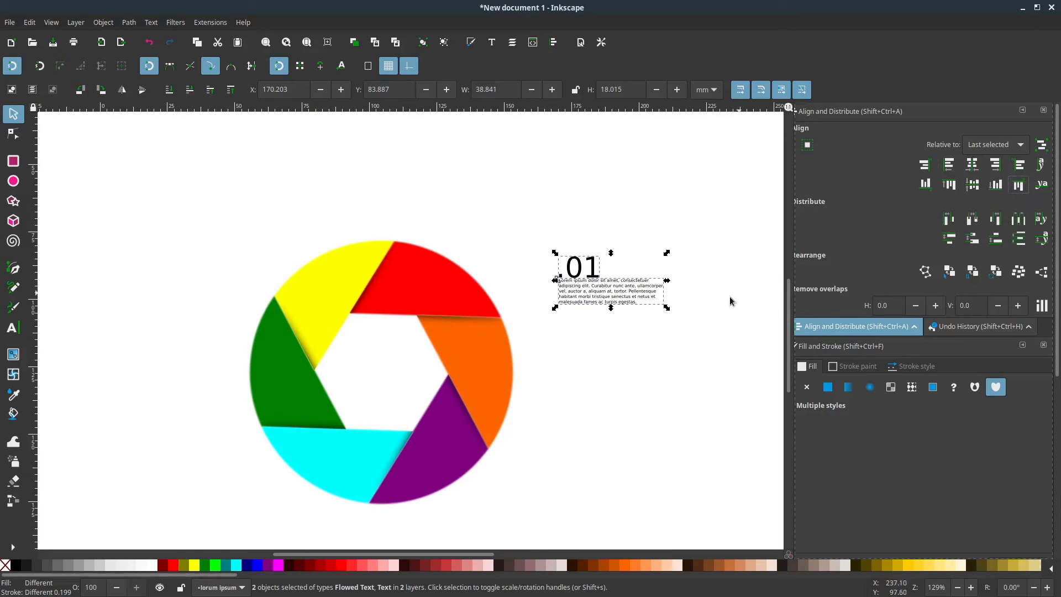
left_click(702, 302)
left_click(586, 268)
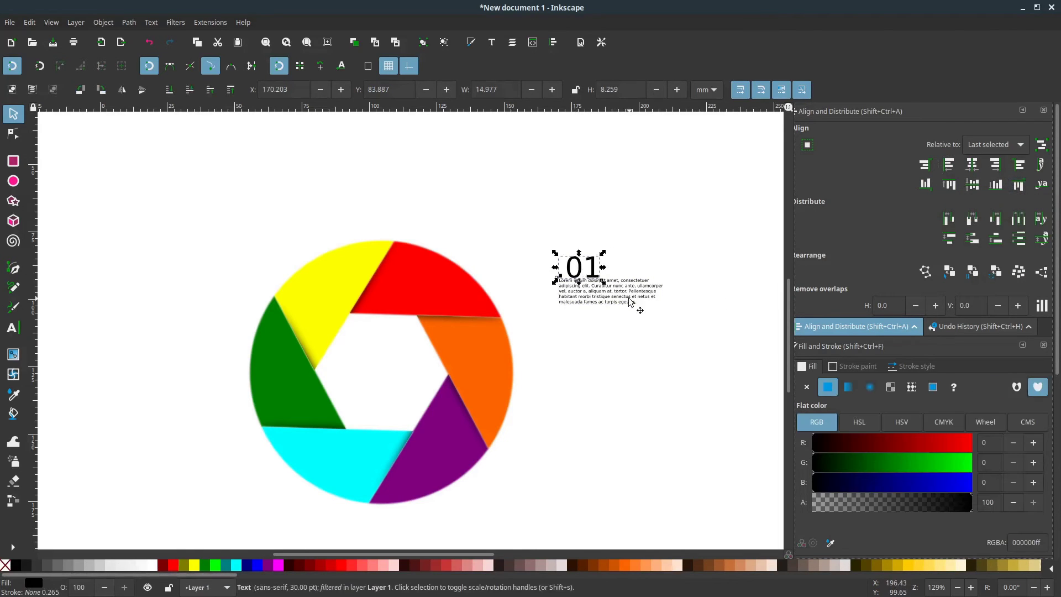
Step: Move the .01 label and caption onto the green blade, shrink them, and colour them white
left_click(630, 302, "shift")
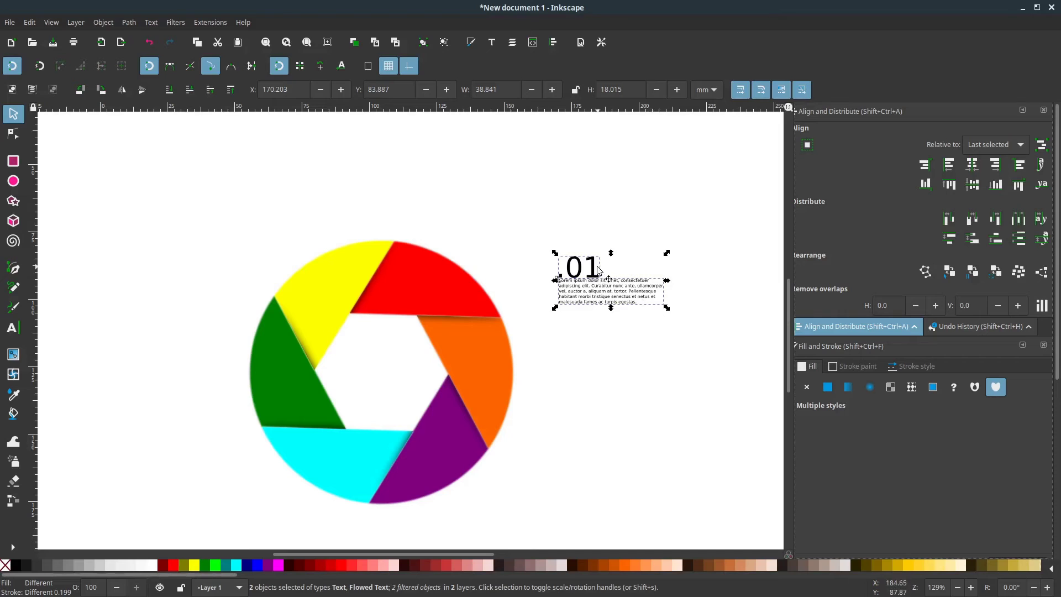
left_click_drag(599, 268, 301, 375)
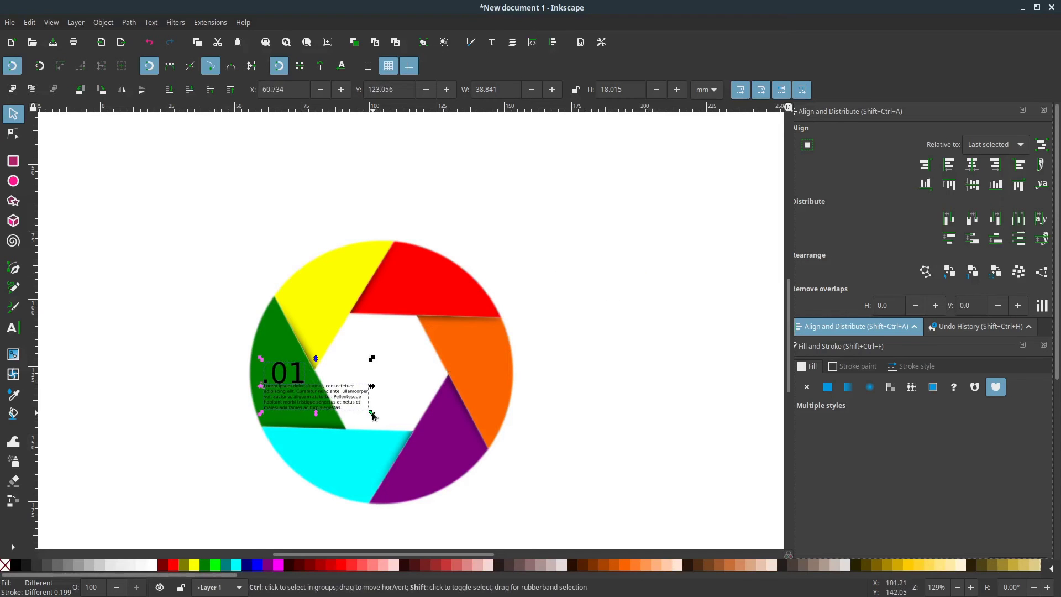
mouse_move(372, 413)
left_mouse_down()
mouse_move(302, 396)
mouse_move(294, 408)
left_mouse_up()
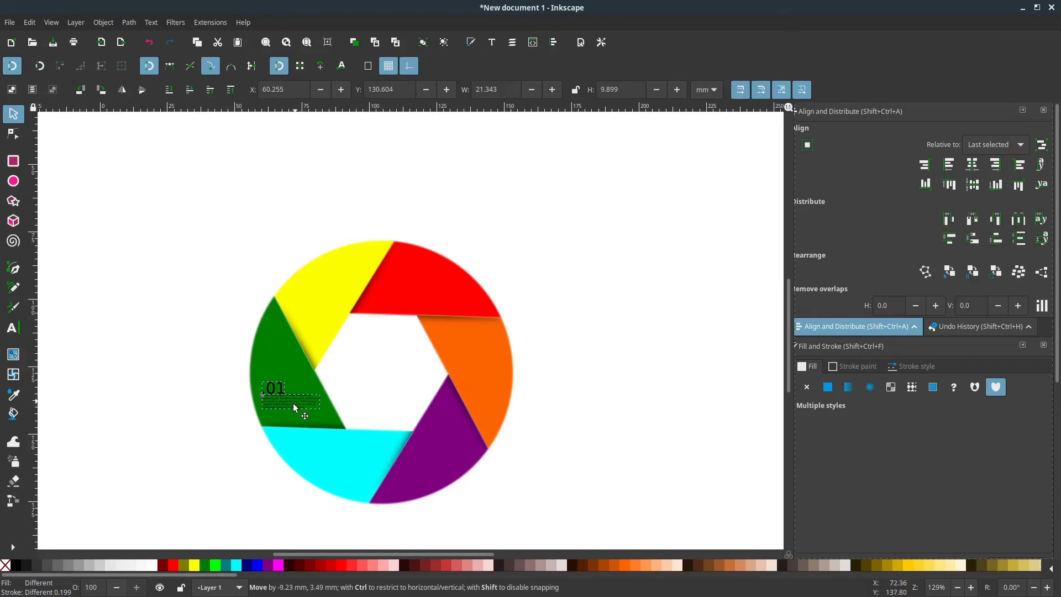
left_click(151, 563)
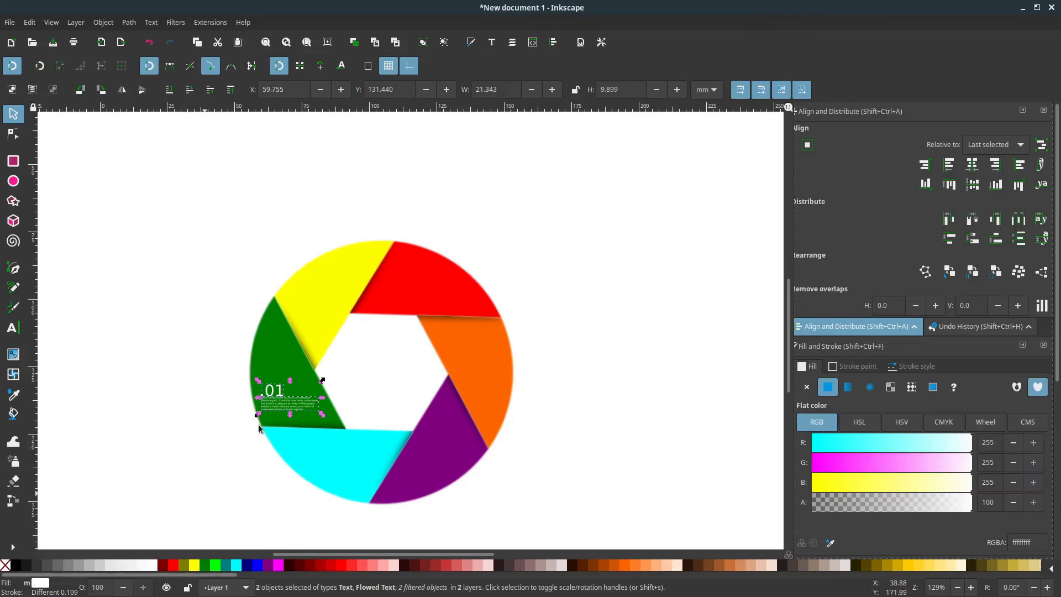
Step: Zoom to fit the aperture and place a duplicate of the white label and caption on the yellow blade
left_click_drag(170, 227, 576, 508)
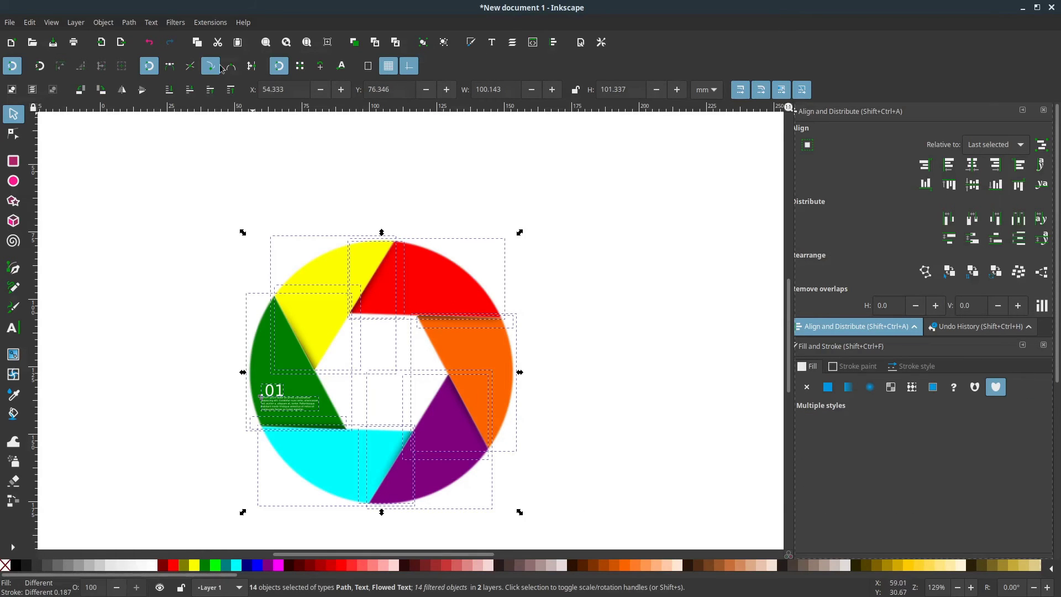
left_click(266, 42)
key("Escape")
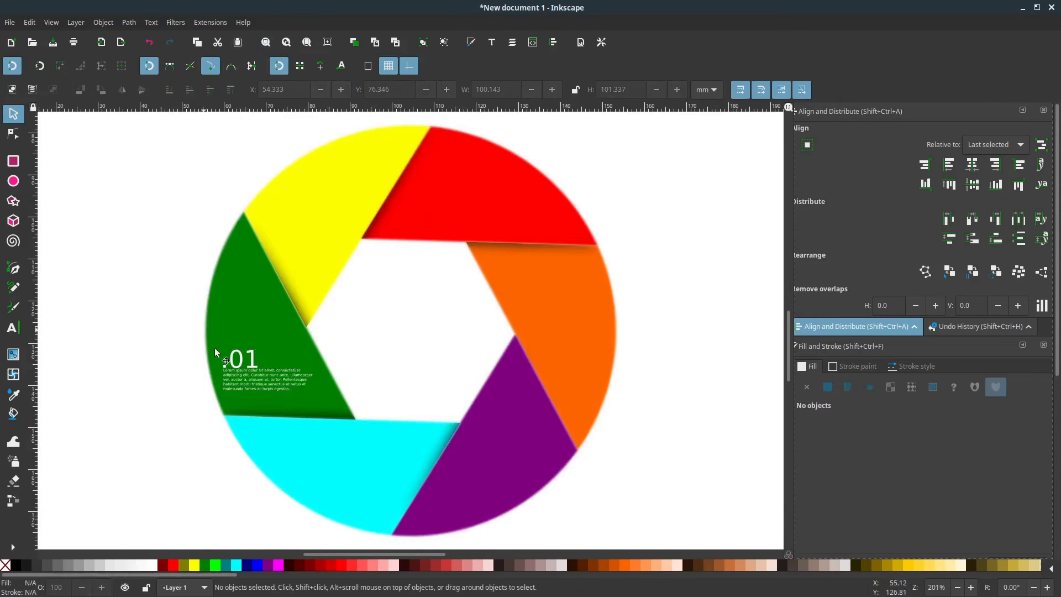
left_click(251, 365)
left_click(258, 379, "shift")
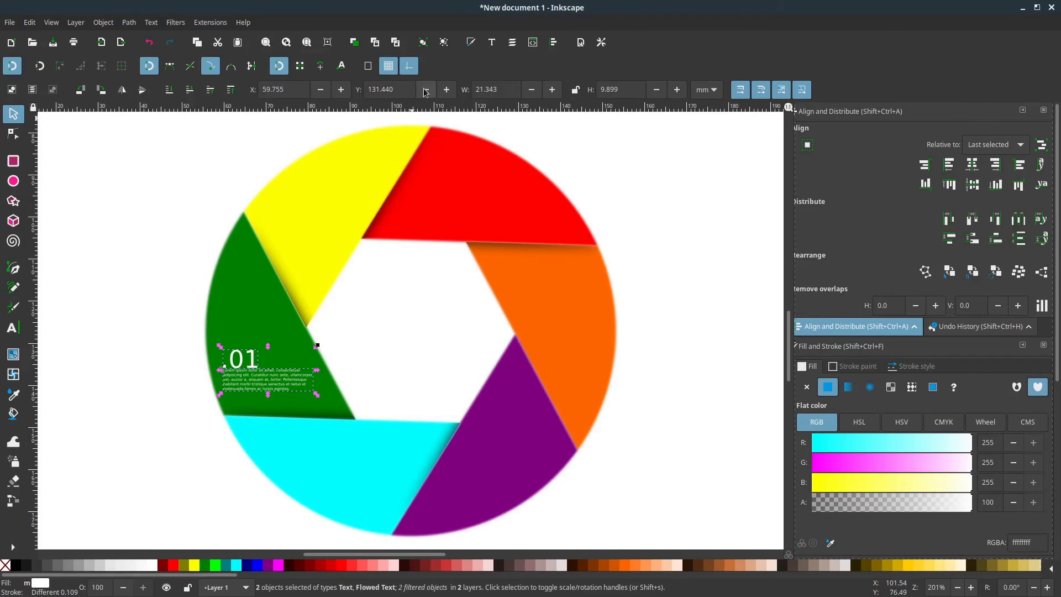
left_click(358, 42)
mouse_move(280, 381)
left_mouse_down()
mouse_move(327, 219)
mouse_move(487, 201)
left_mouse_up()
Step: Duplicate the white label and caption onto the orange, purple and cyan blades
left_click(354, 42)
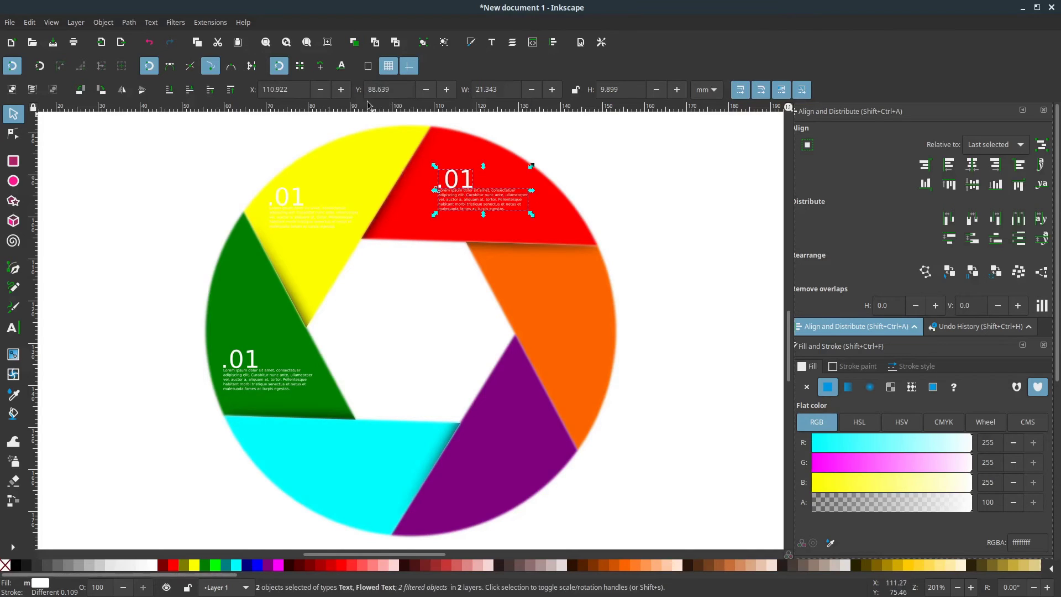
left_click(354, 42)
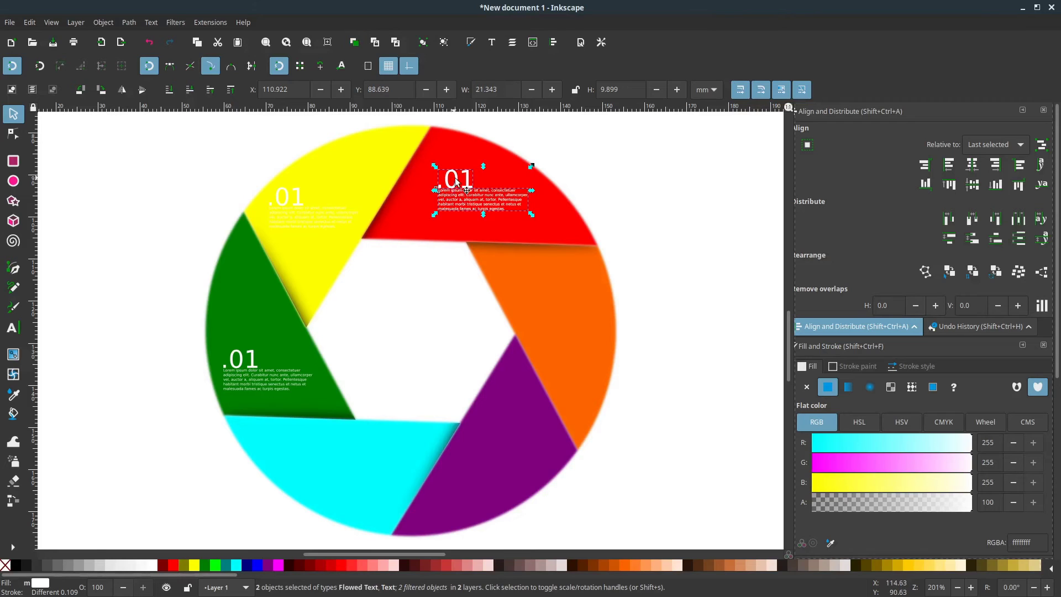
left_click_drag(457, 182, 535, 291)
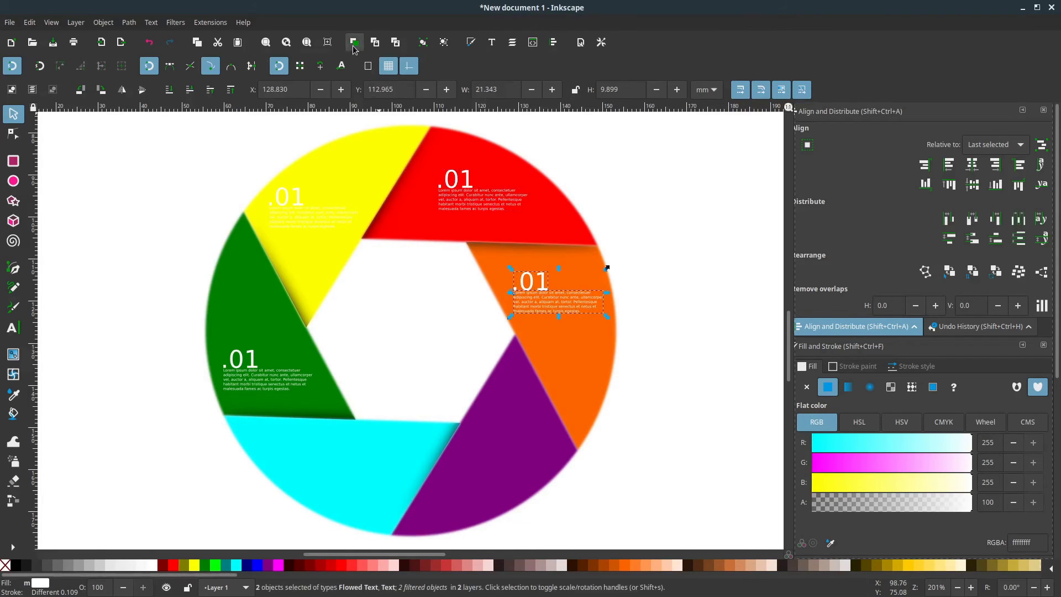
mouse_move(545, 280)
left_mouse_down()
mouse_move(504, 448)
mouse_move(489, 442)
left_mouse_up()
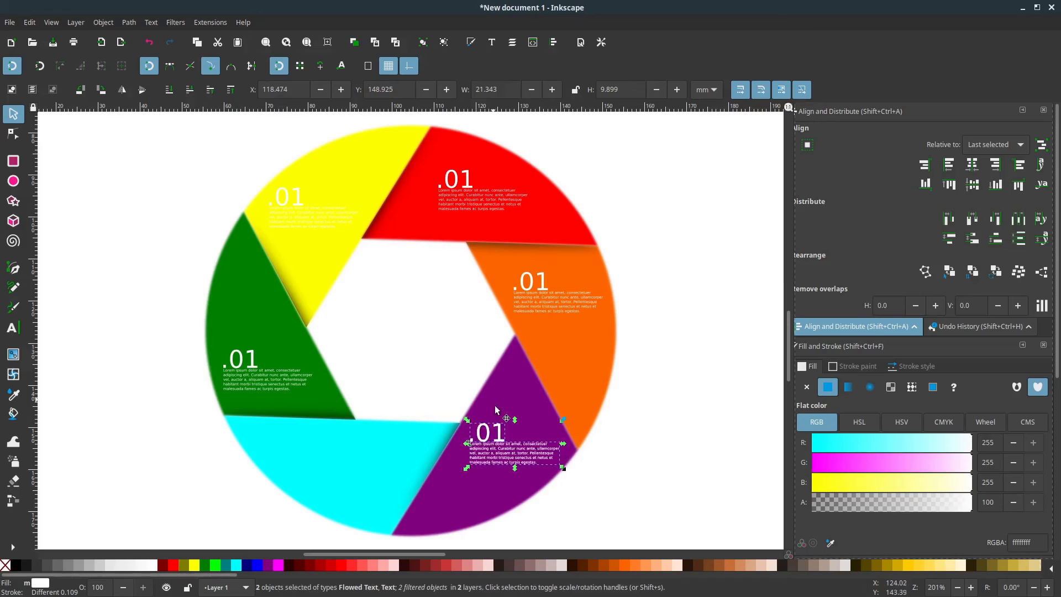
left_click_drag(500, 432, 341, 450)
left_click(299, 200)
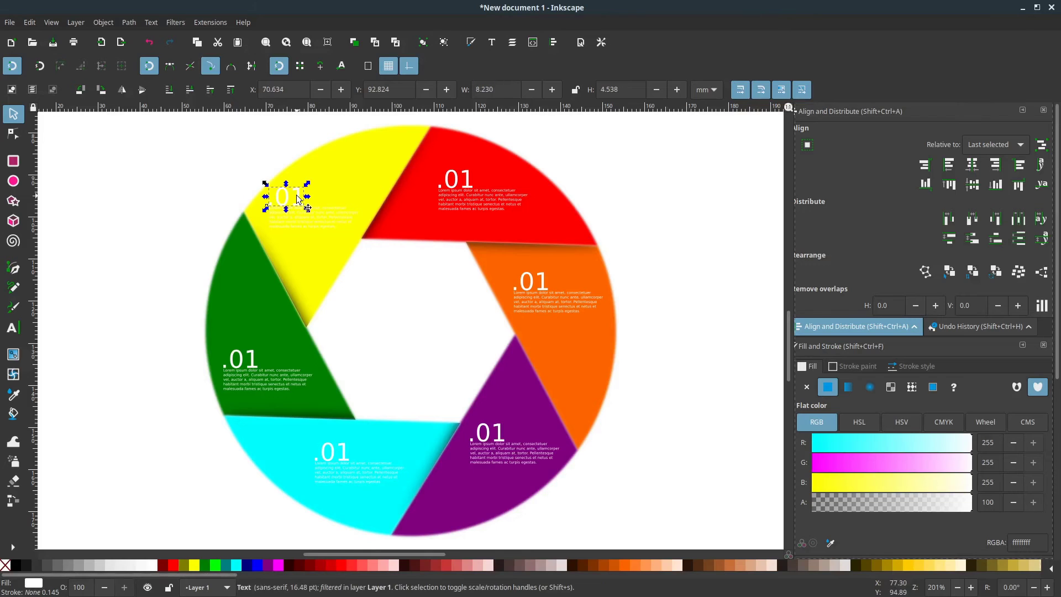
Step: Renumber the yellow blade's heading to .02 and the red blade's to .03
left_click(13, 327)
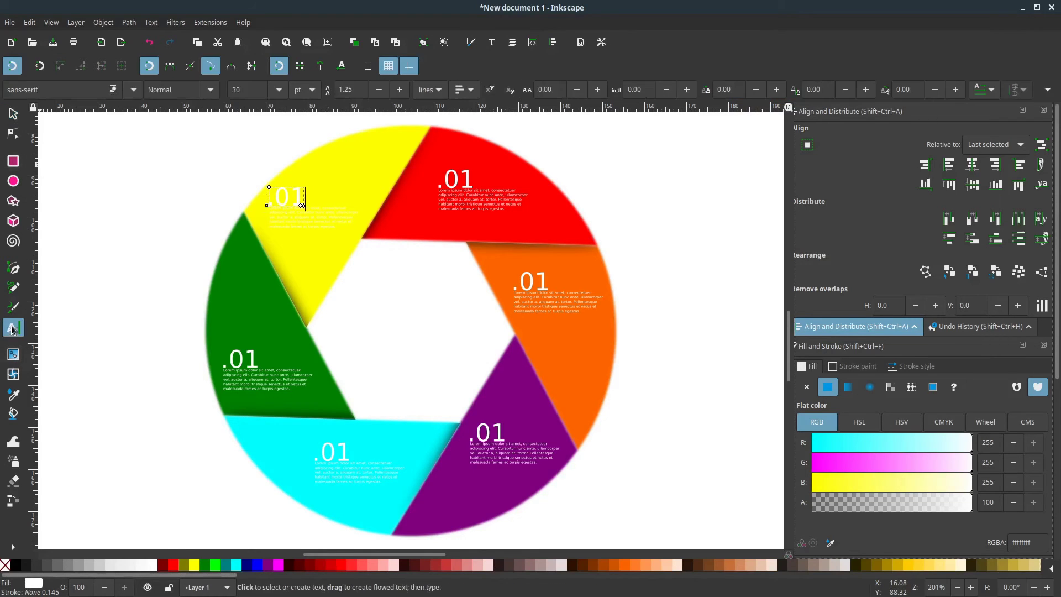
left_click(300, 198)
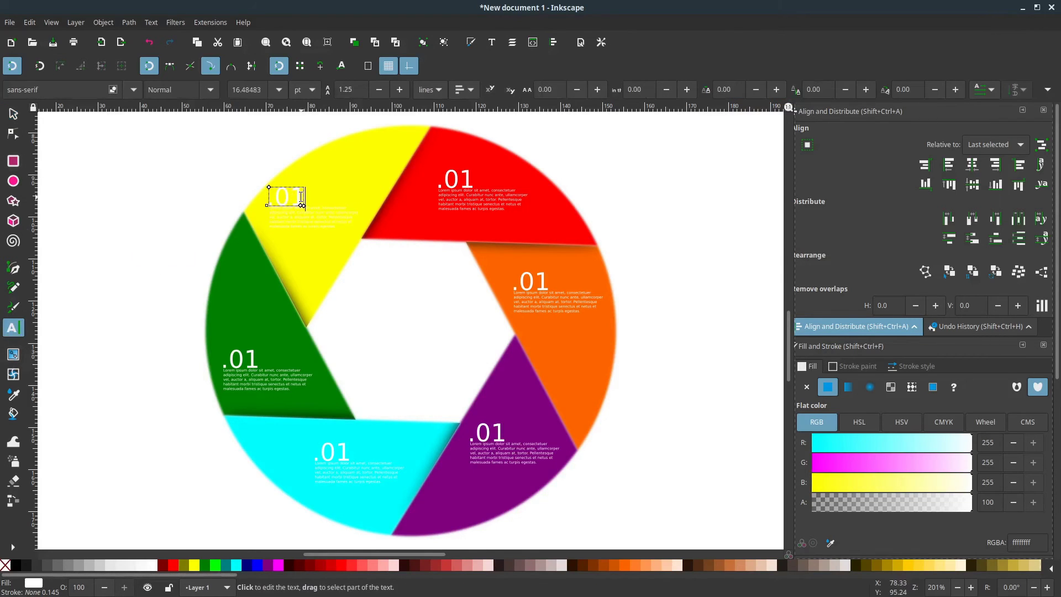
key("BackSpace")
type("2")
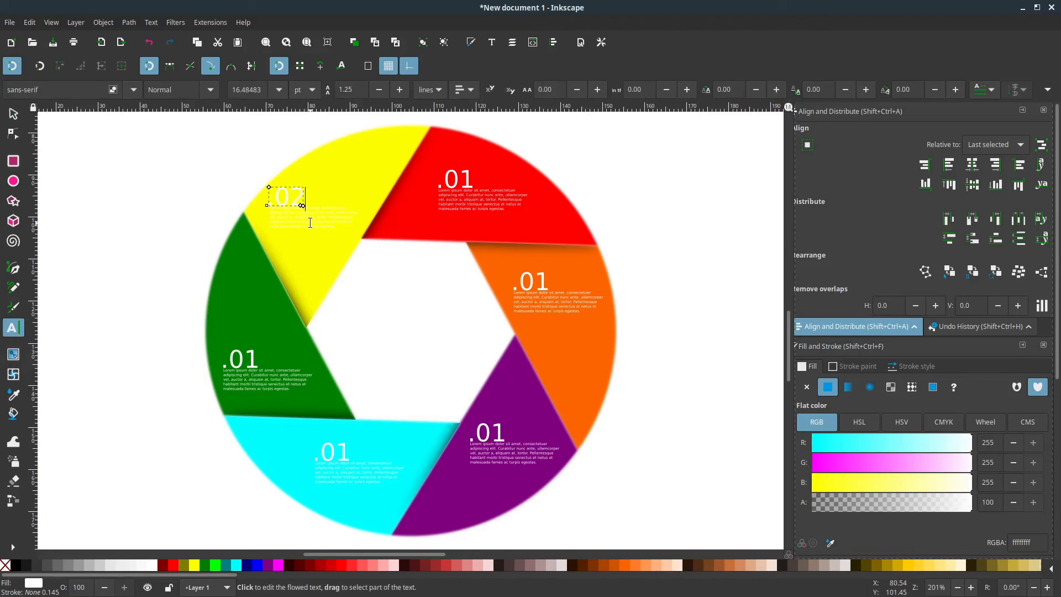
left_click(469, 181)
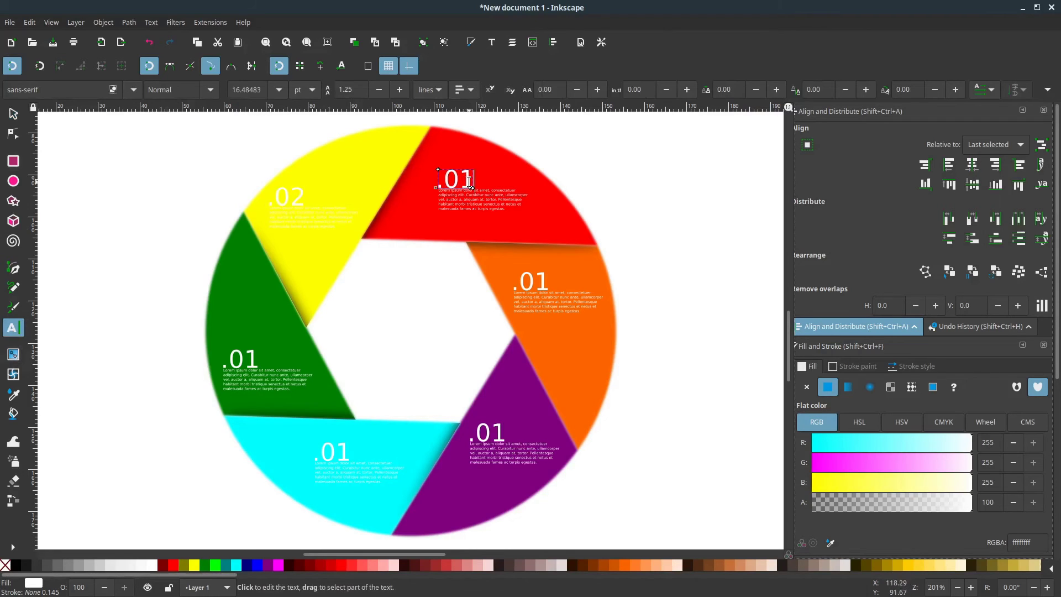
key("BackSpace")
type("3")
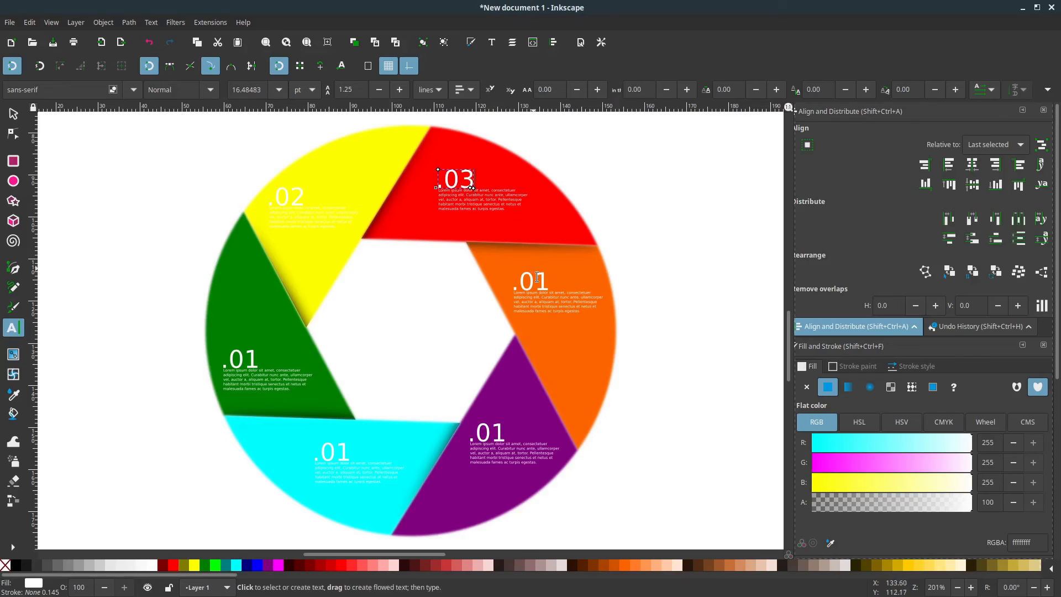
Step: Renumber the orange, purple and cyan headings to .04, .05 and .06
left_click(548, 285)
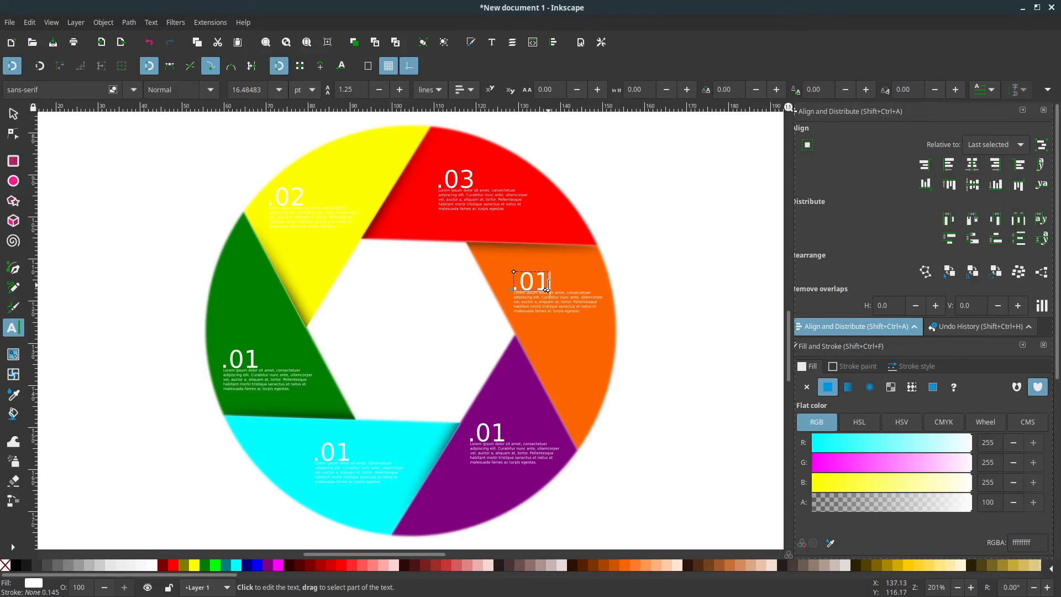
key("BackSpace")
type("4")
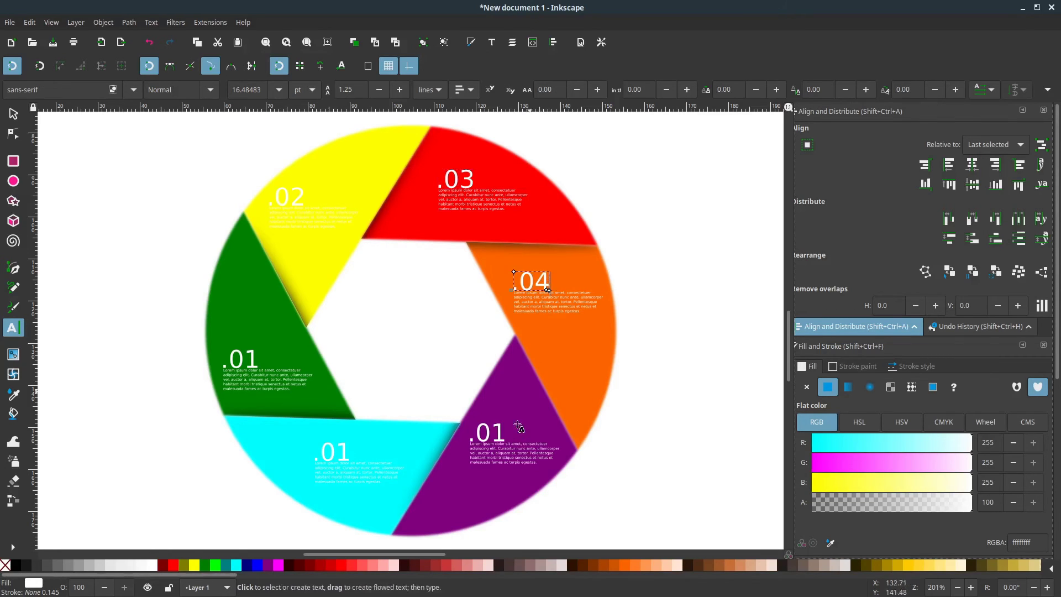
left_click(501, 435)
key("BackSpace")
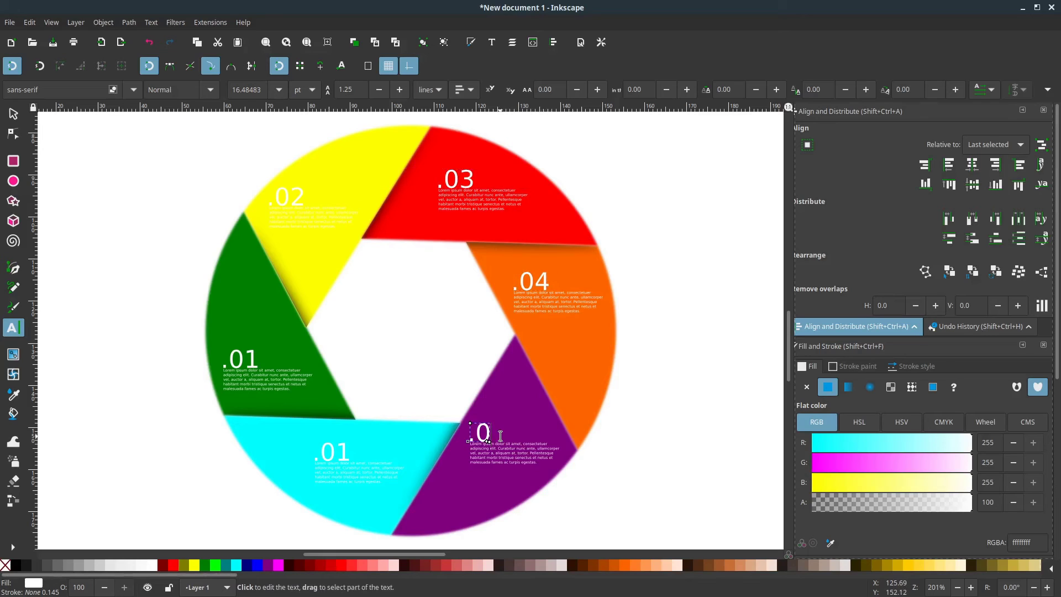
type("4")
key("BackSpace")
type("5")
left_click(343, 452)
key("BackSpace")
type("6")
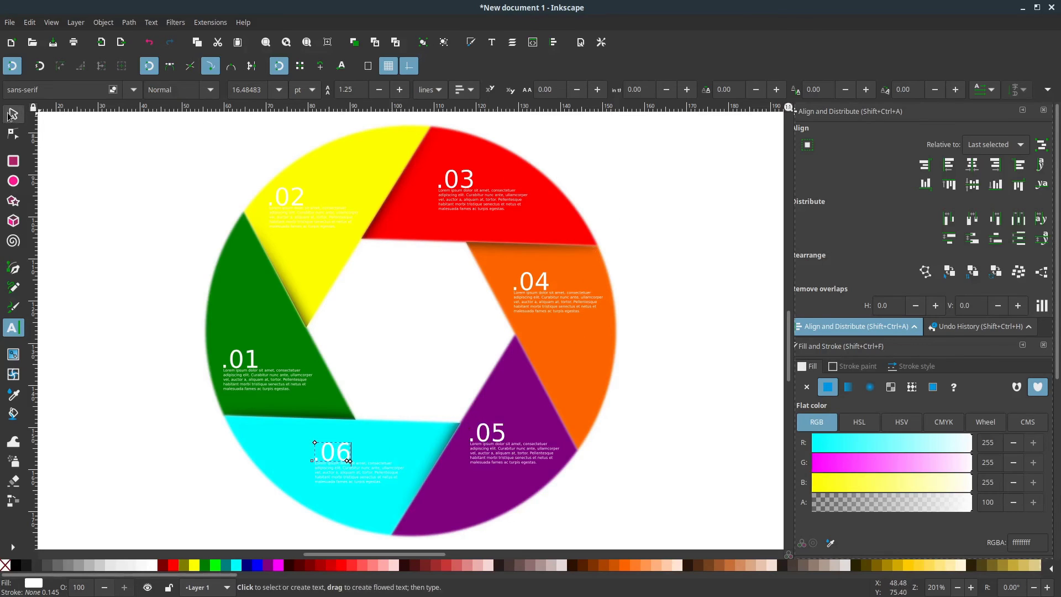
left_click(13, 113)
key("Escape")
left_click(299, 198)
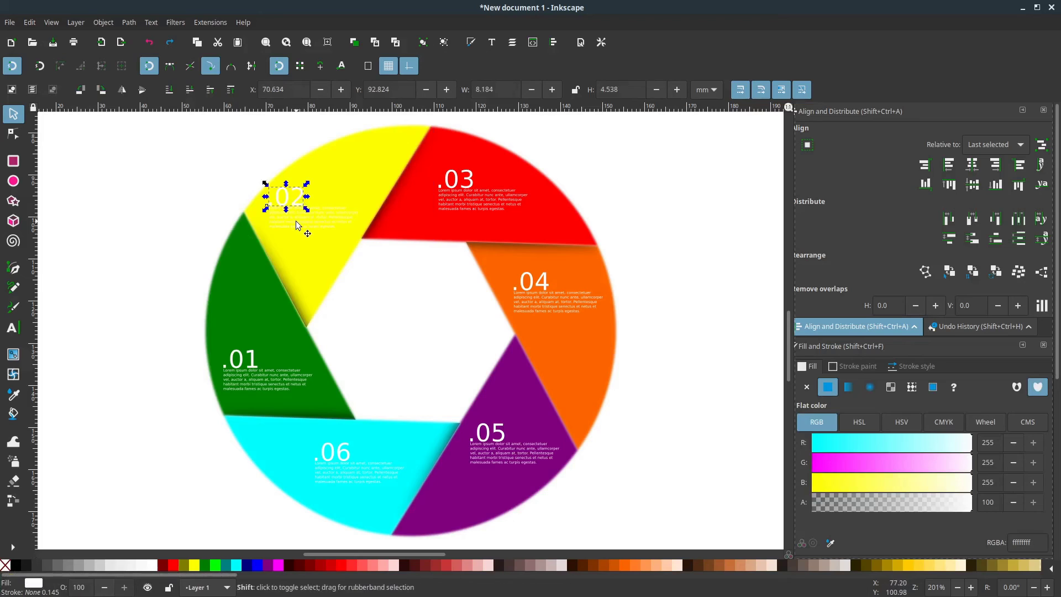
Step: Colour the .02, .06 and .04 headings and their captions black
left_click(297, 224, "shift")
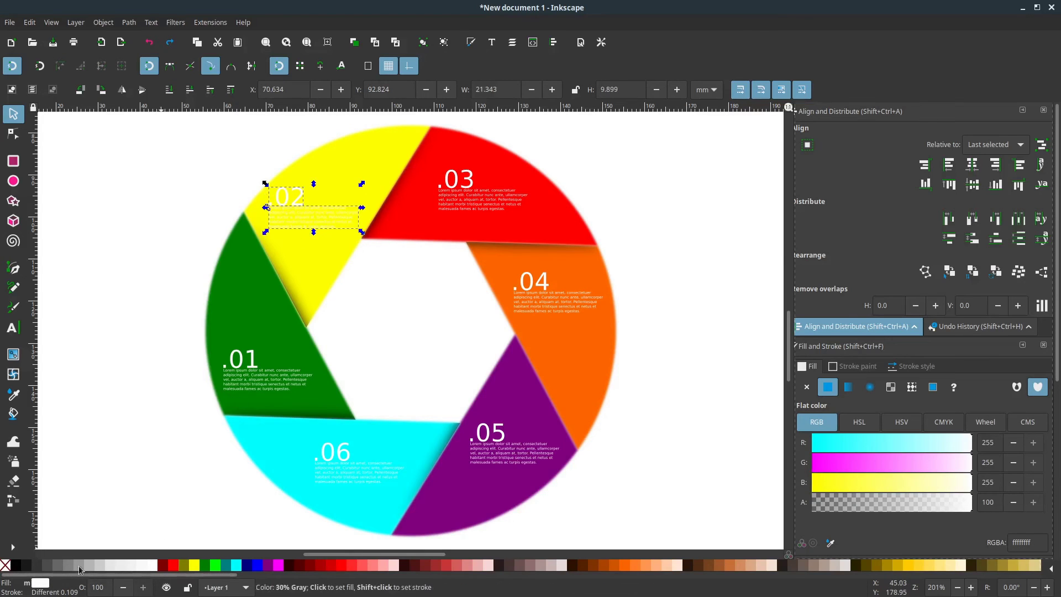
left_click(16, 565)
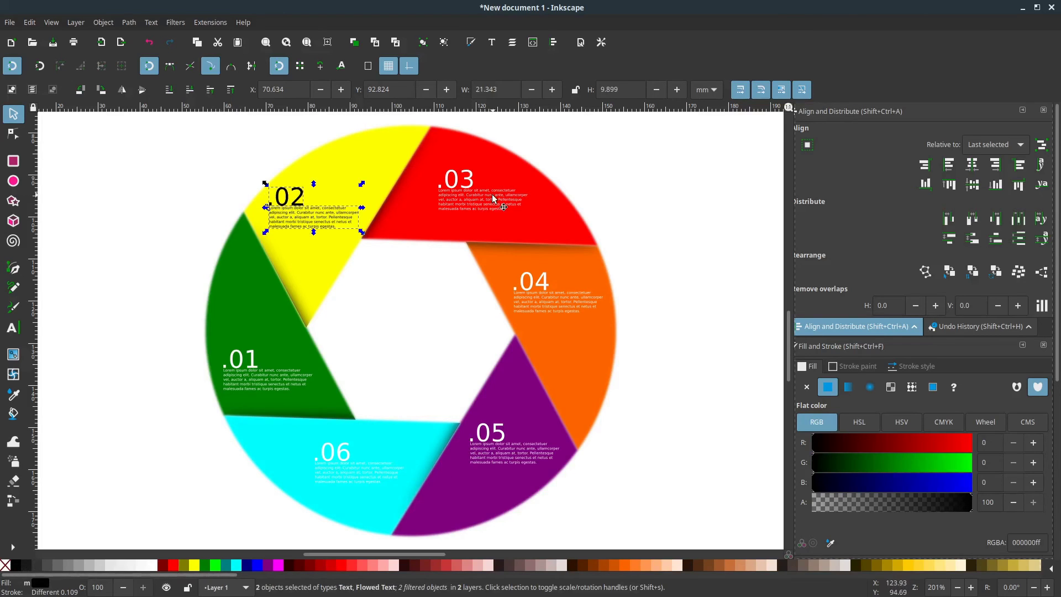
left_click(341, 470)
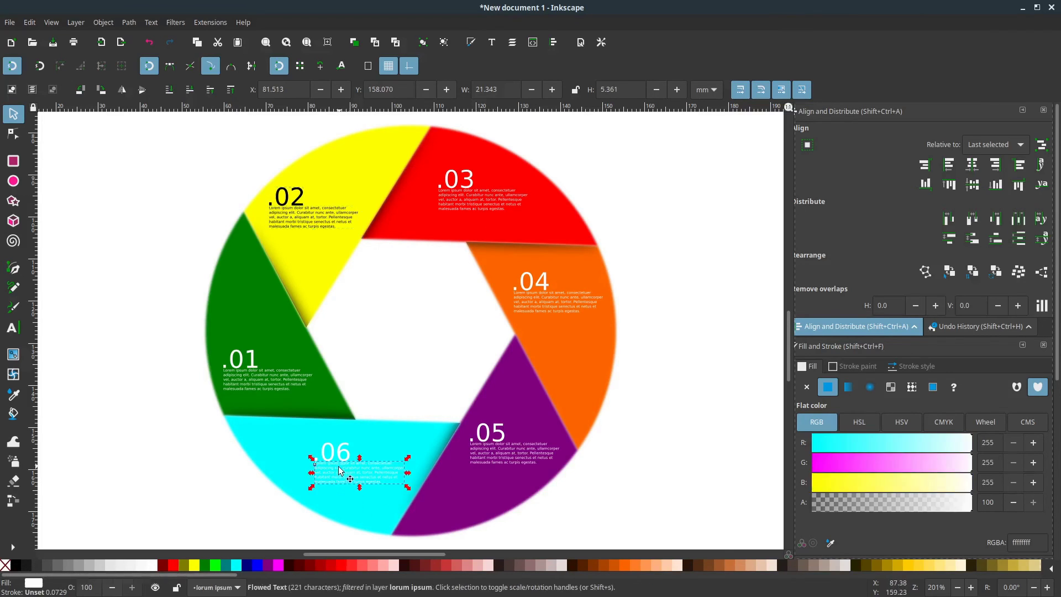
key("shift")
left_click(339, 456, "shift")
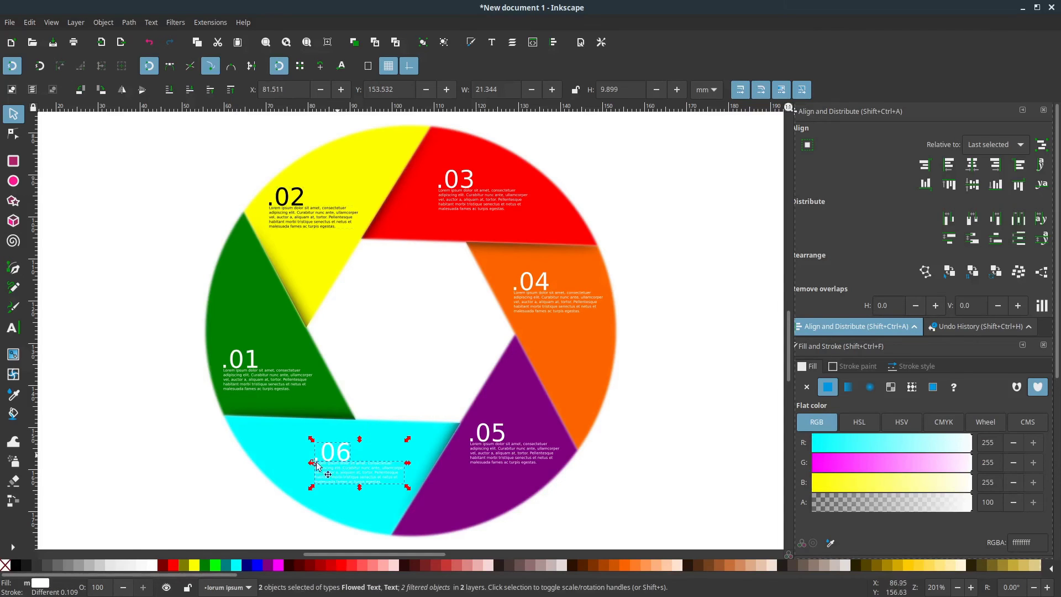
left_click(17, 568)
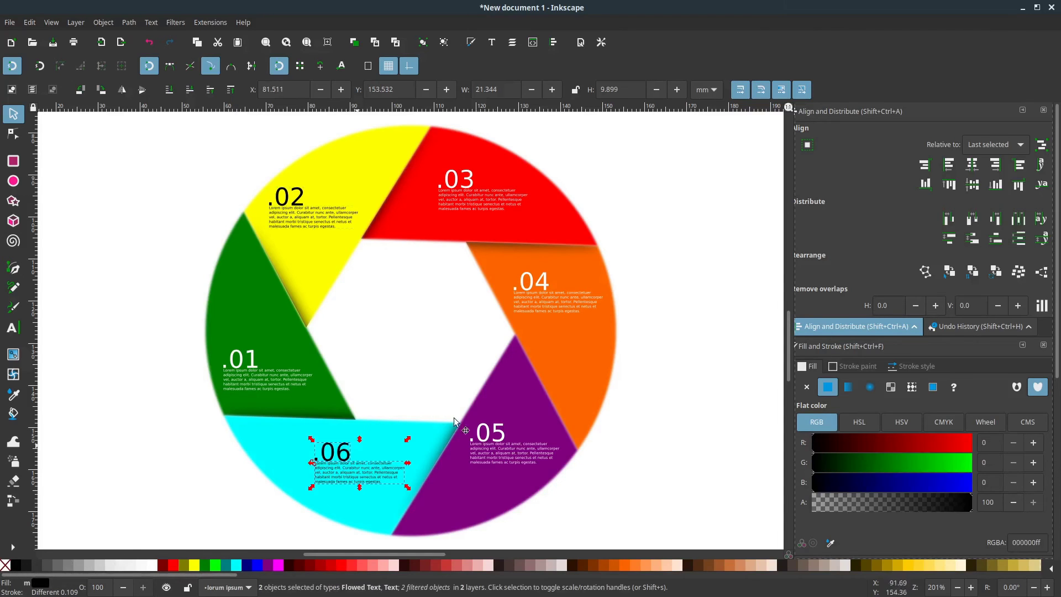
left_click(539, 287)
left_click(542, 305, "shift")
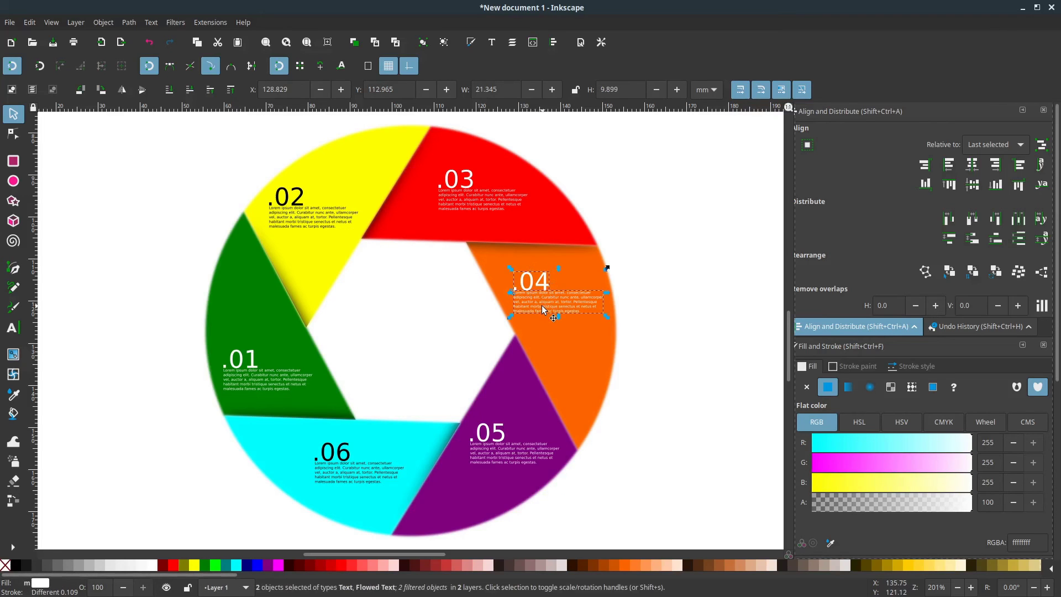
left_click(16, 565)
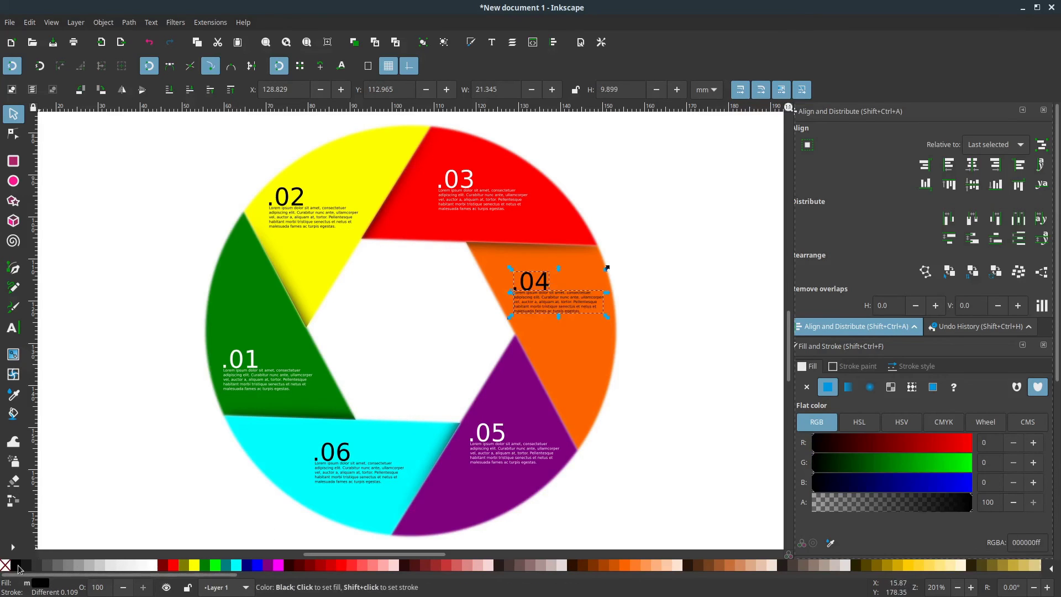
left_click(674, 299)
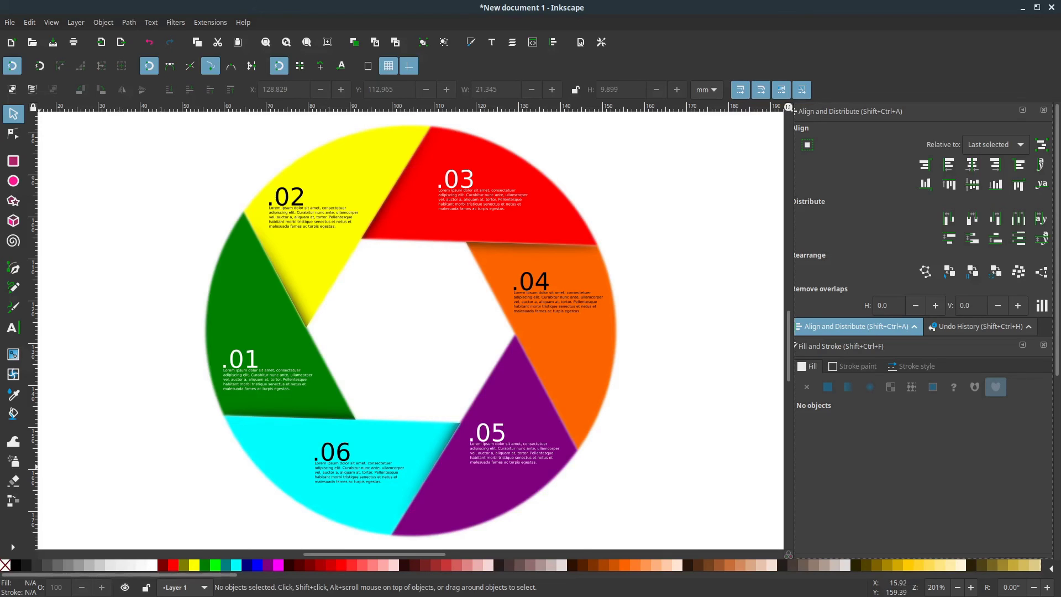
Step: Save the document as MyInfoGraphic.svg in the project's Images folder
left_click(9, 22)
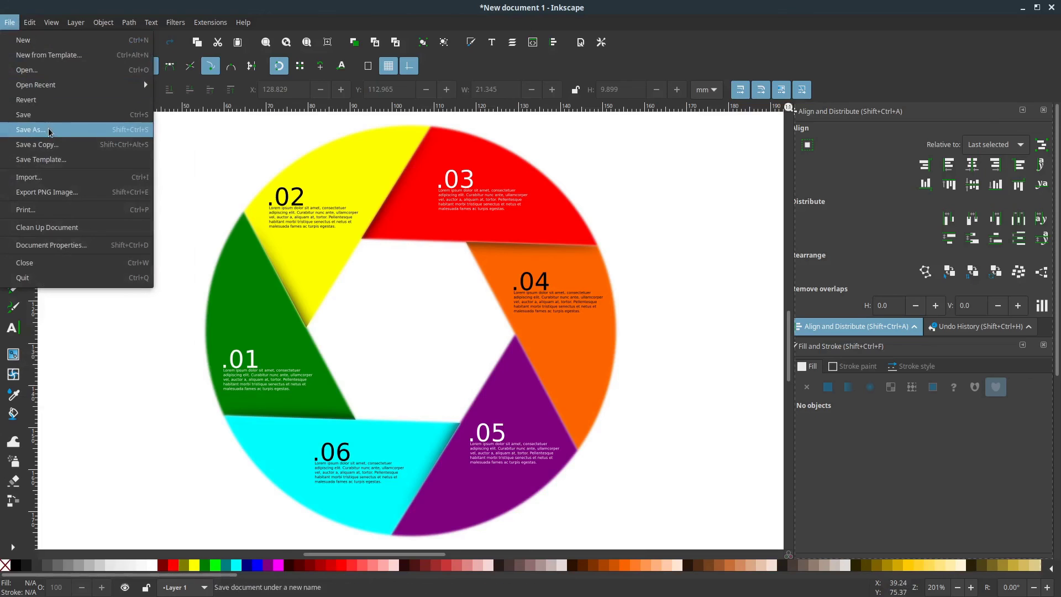
left_click(49, 131)
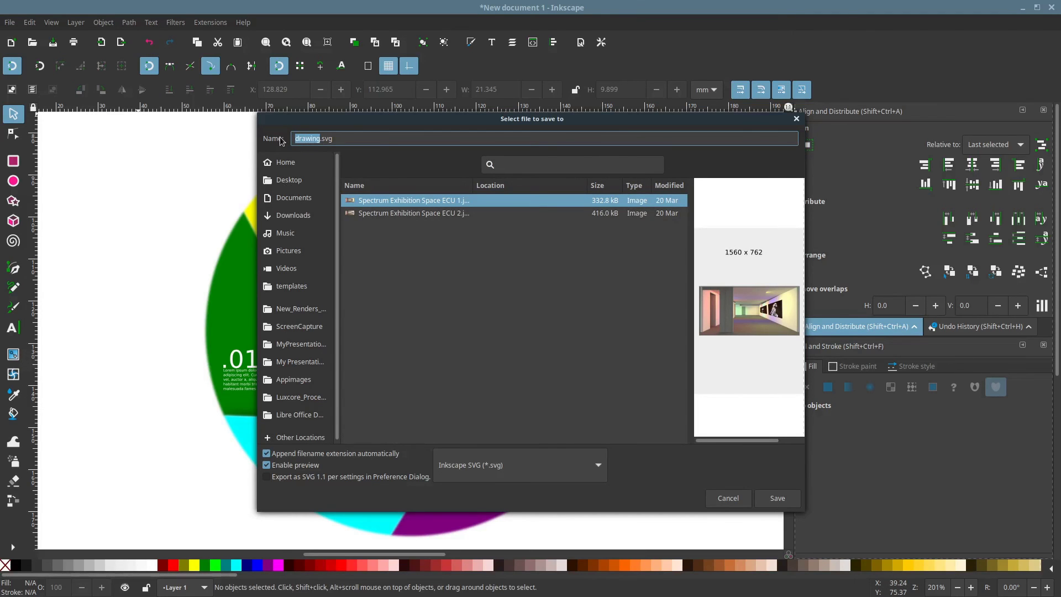
type("MyIn")
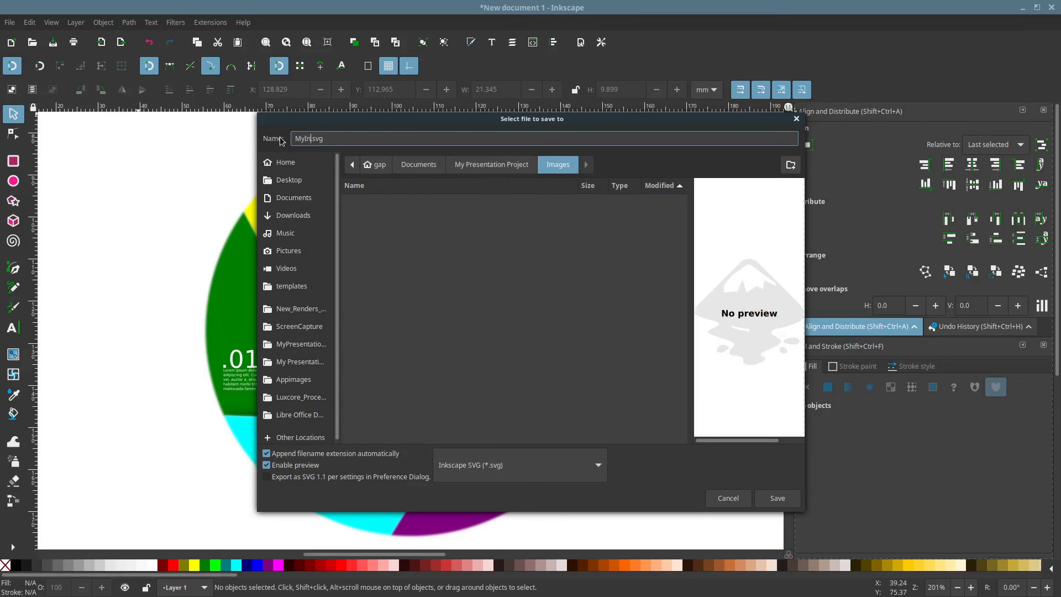
type("foGr")
type("aphic")
left_click(767, 499)
Step: Select the whole infographic and export the selection as path833.png
key("ctrl+a")
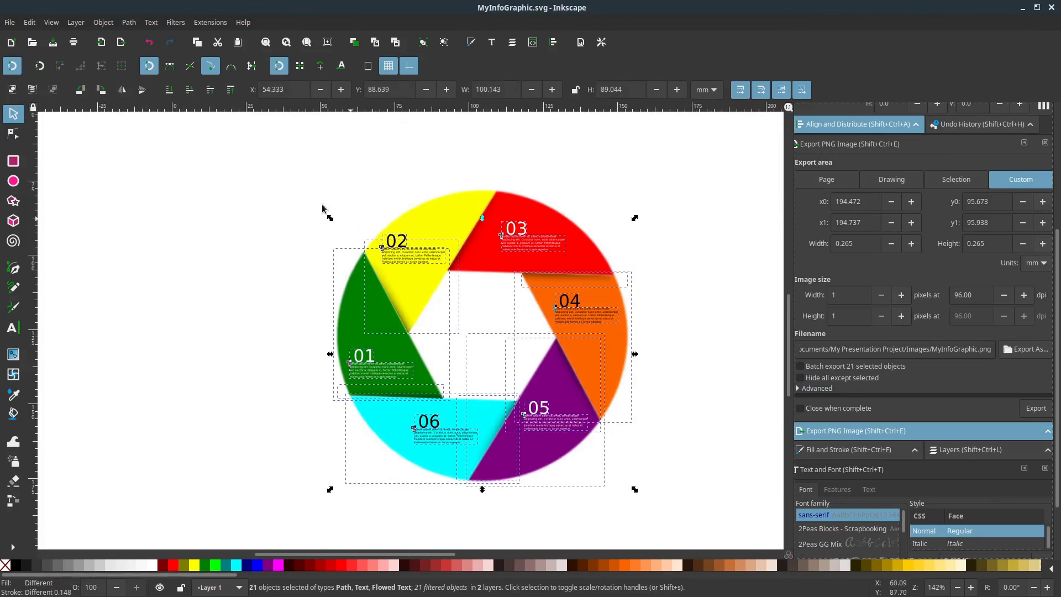
left_click_drag(279, 159, 711, 539)
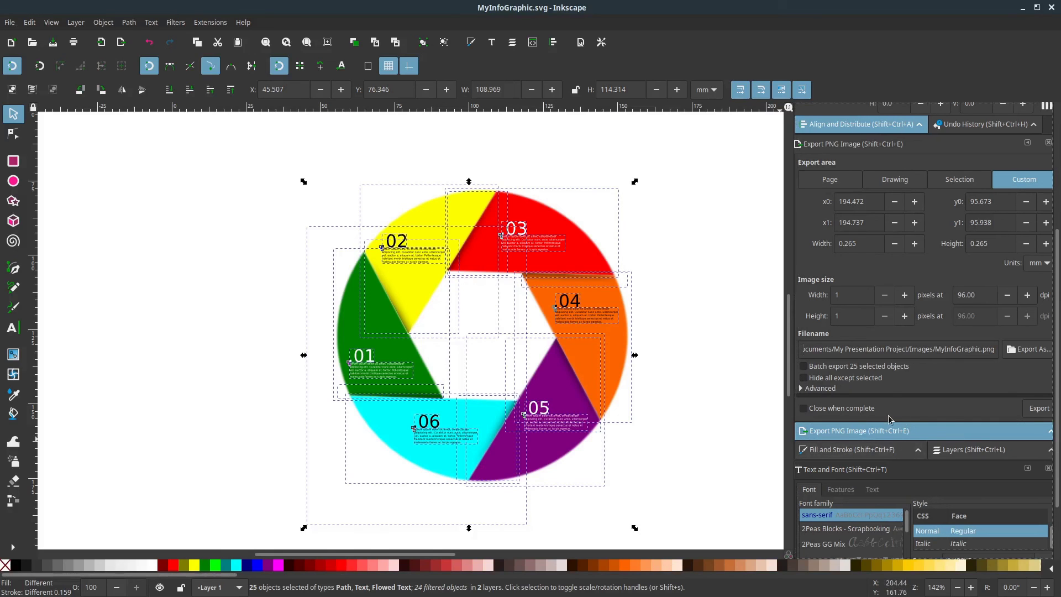
left_click(802, 388)
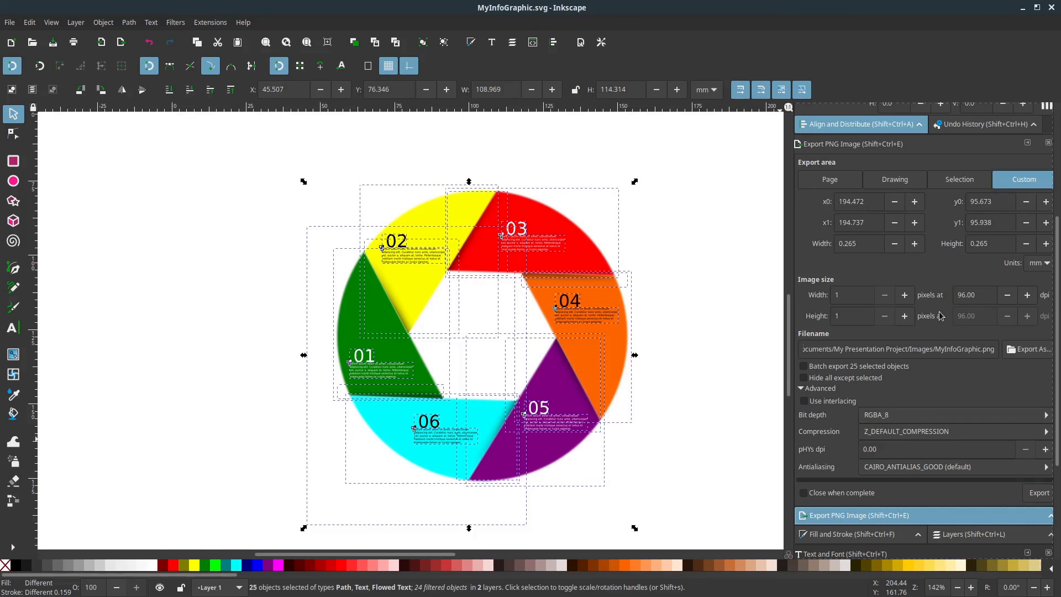
left_click(952, 180)
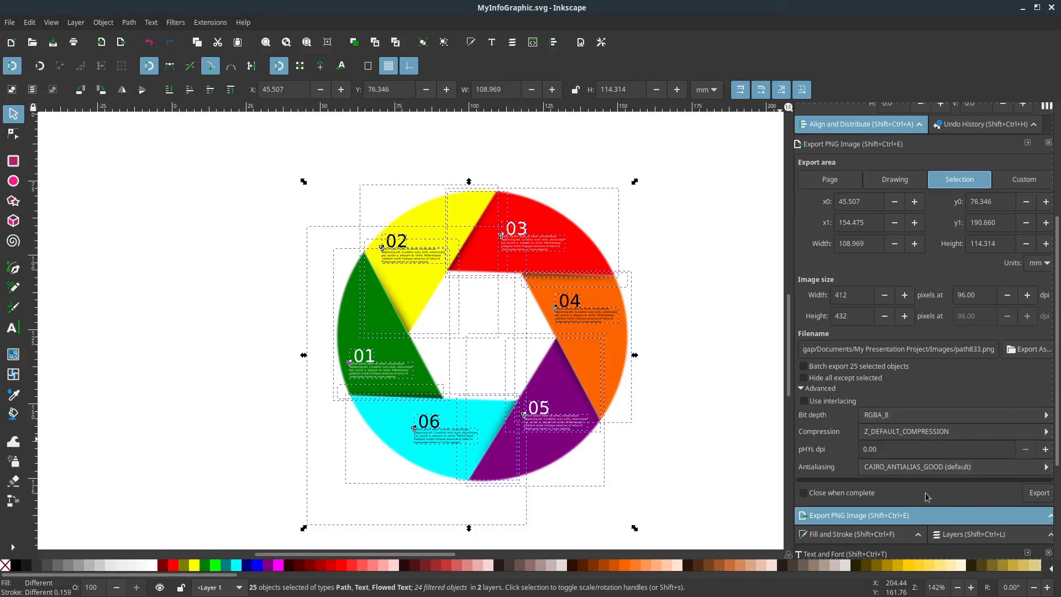
left_click(1040, 493)
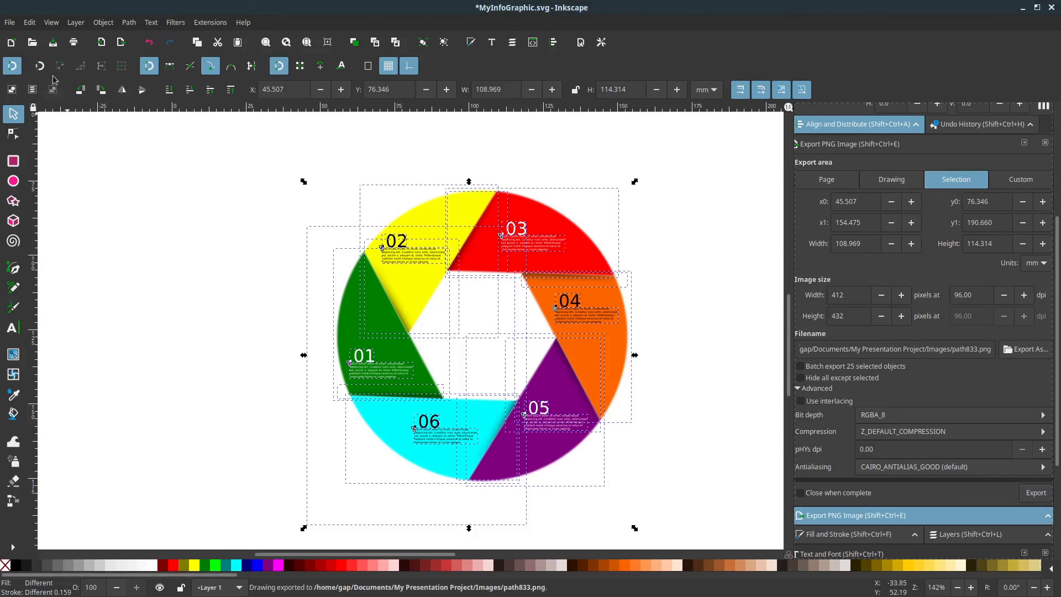
Step: Save the document and switch to the Images folder in the file manager
left_click(10, 23)
left_click(28, 115)
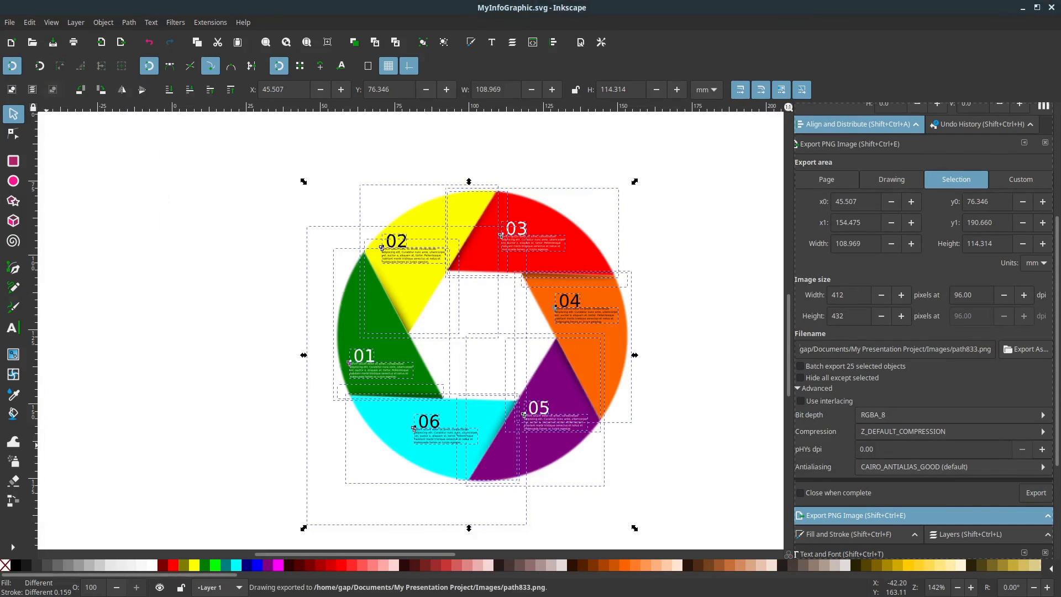
key("alt+Tab")
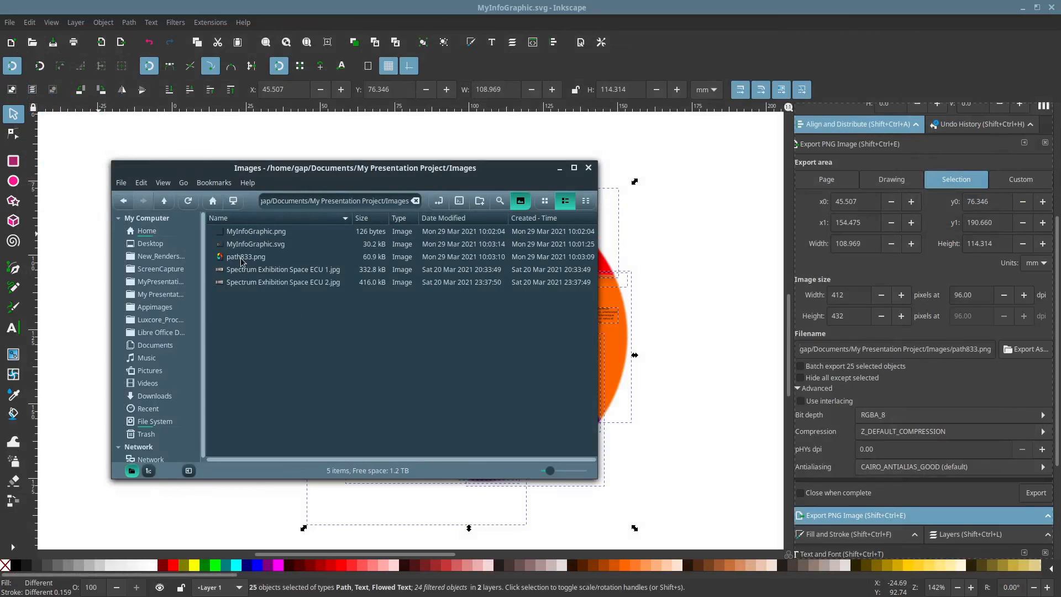
Step: Open path833.png with Eye of MATE Image Viewer
right_click(249, 261)
mouse_move(281, 283)
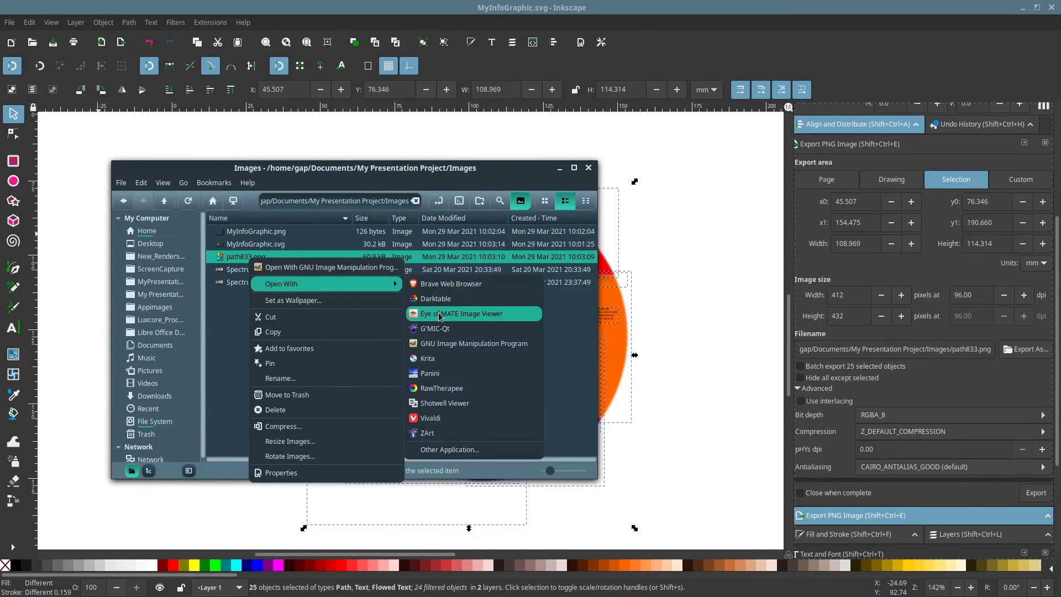
left_click(440, 314)
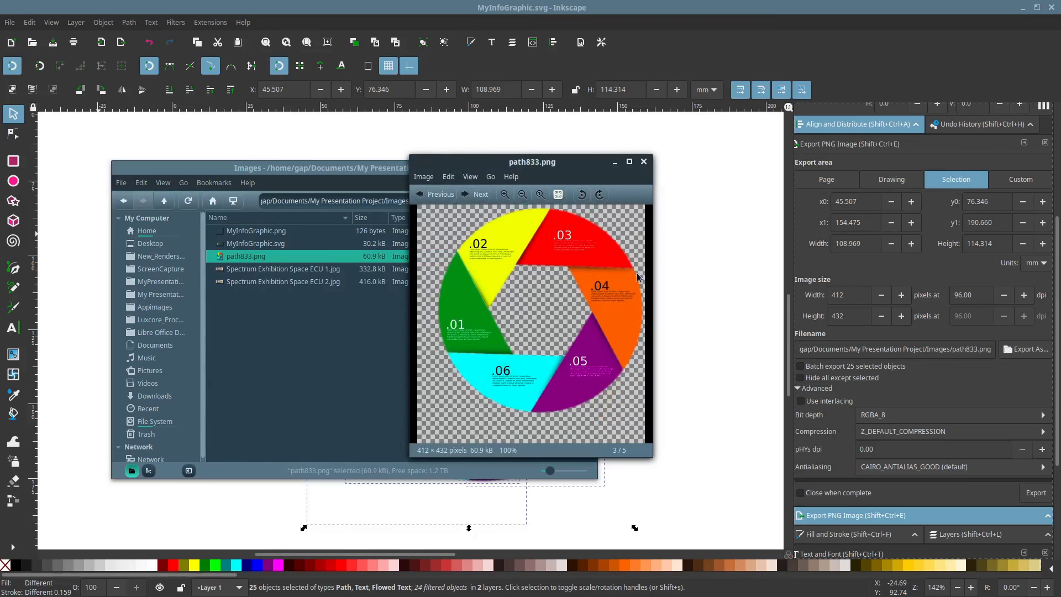